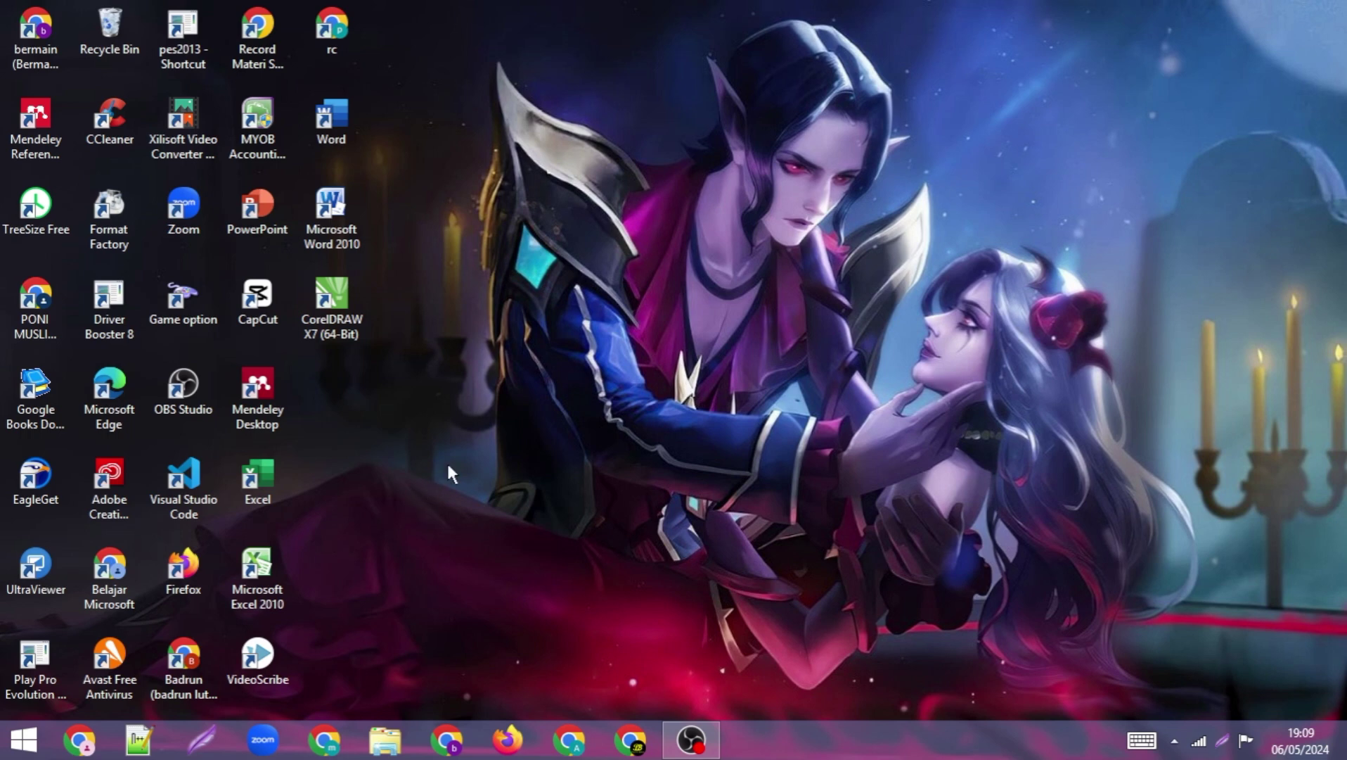
Launch Excel from its desktop shortcut and display its home start page.
{"action": "right_click", "coordinate": [274, 470]}
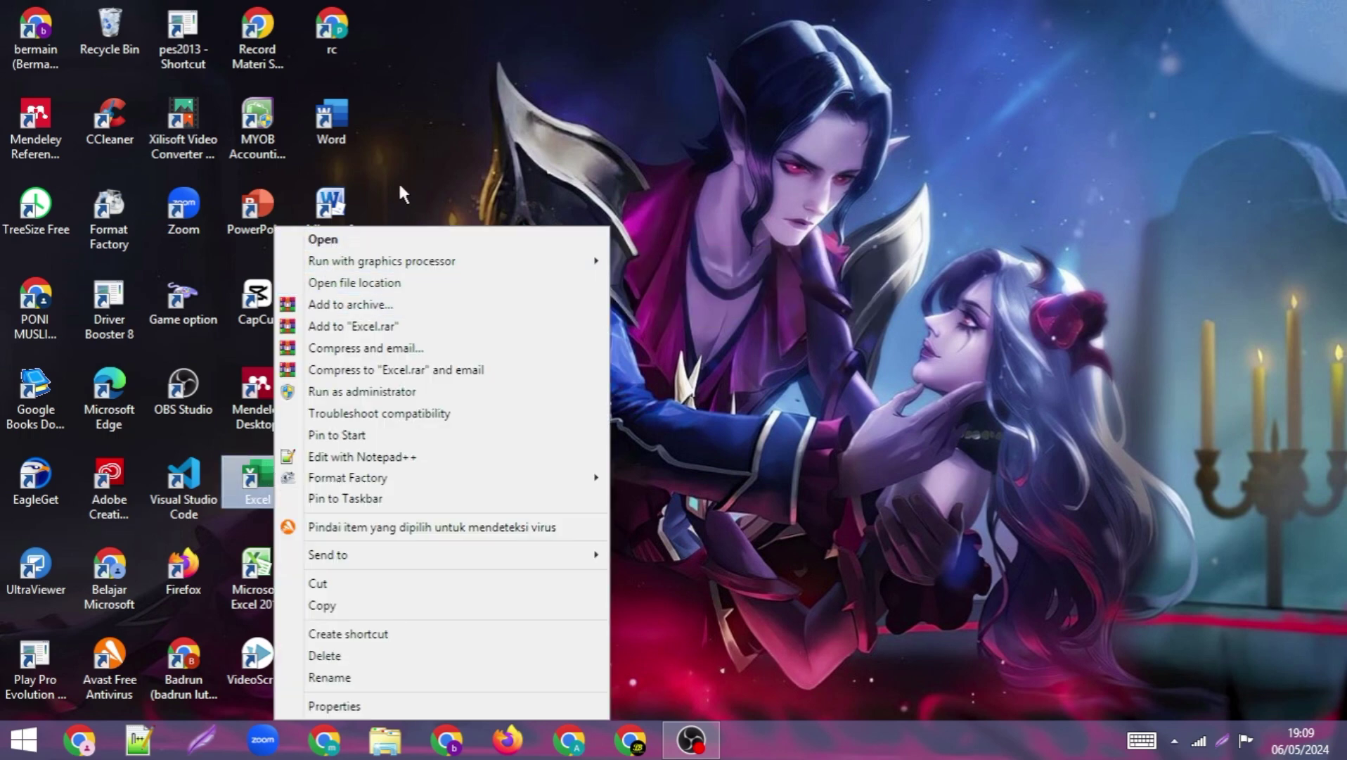
{"action": "left_click", "coordinate": [398, 181]}
{"action": "double_click", "coordinate": [261, 473]}
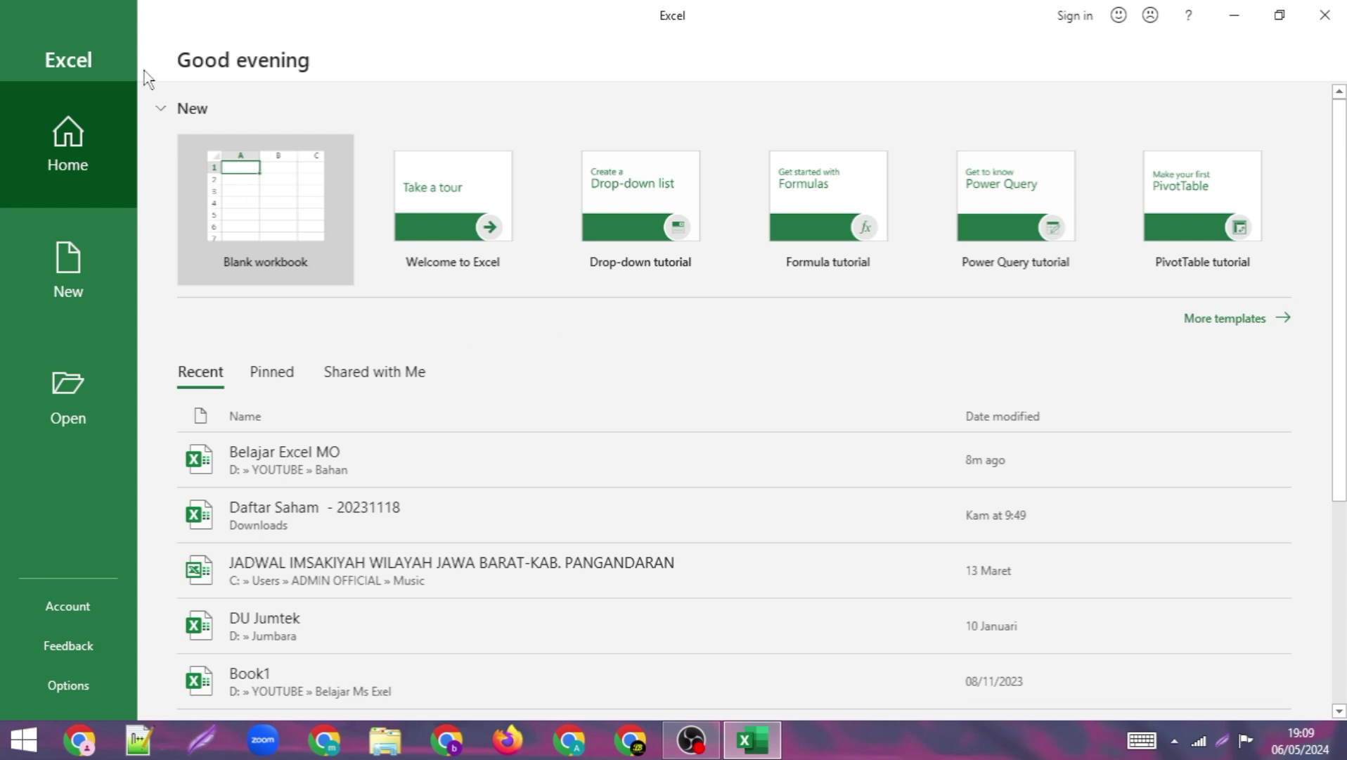
{"action": "left_click", "coordinate": [61, 163]}
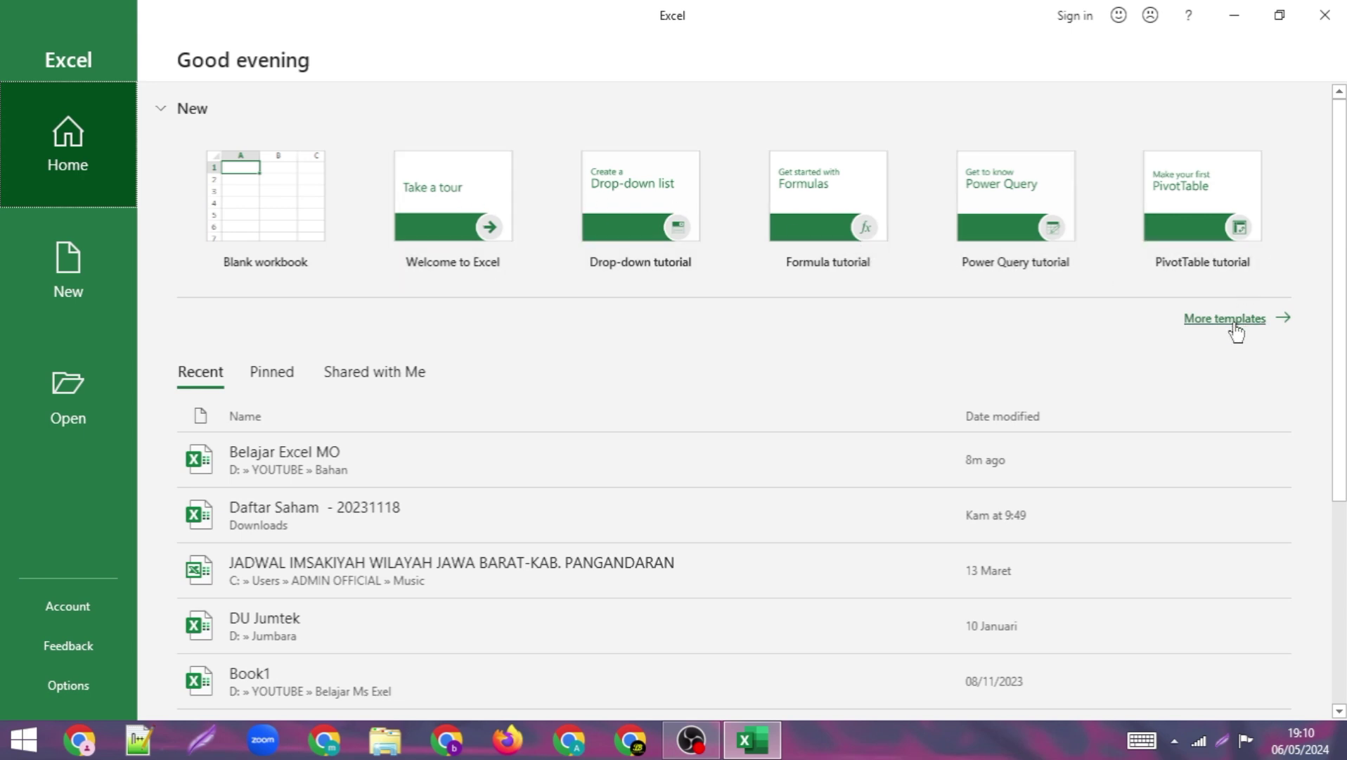
Browse the gallery of additional workbook templates, including the calendar, budget and invoice designs.
{"action": "left_click", "coordinate": [1236, 332]}
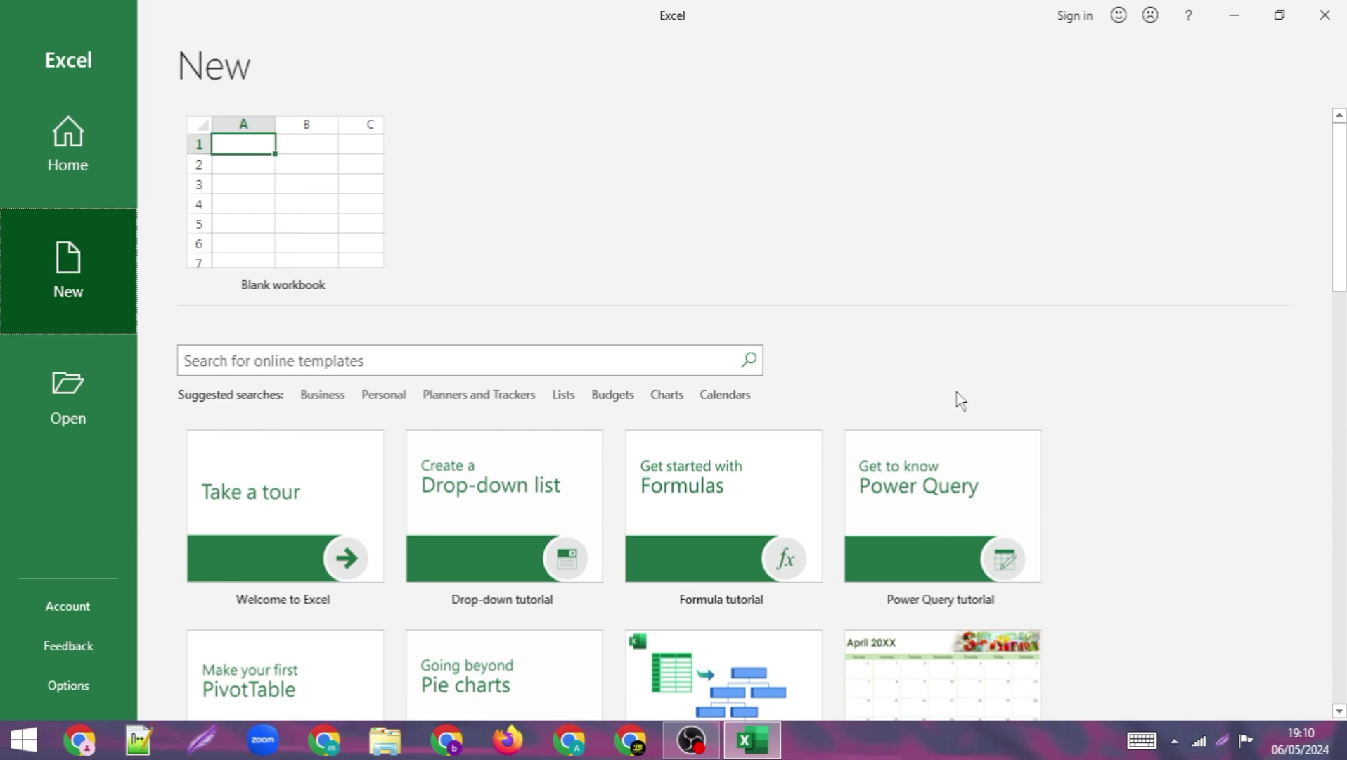
{"action": "scroll", "coordinate": [957, 398], "scroll_direction": "down", "scroll_amount": 3}
{"action": "scroll", "coordinate": [957, 397], "scroll_direction": "down", "scroll_amount": 3}
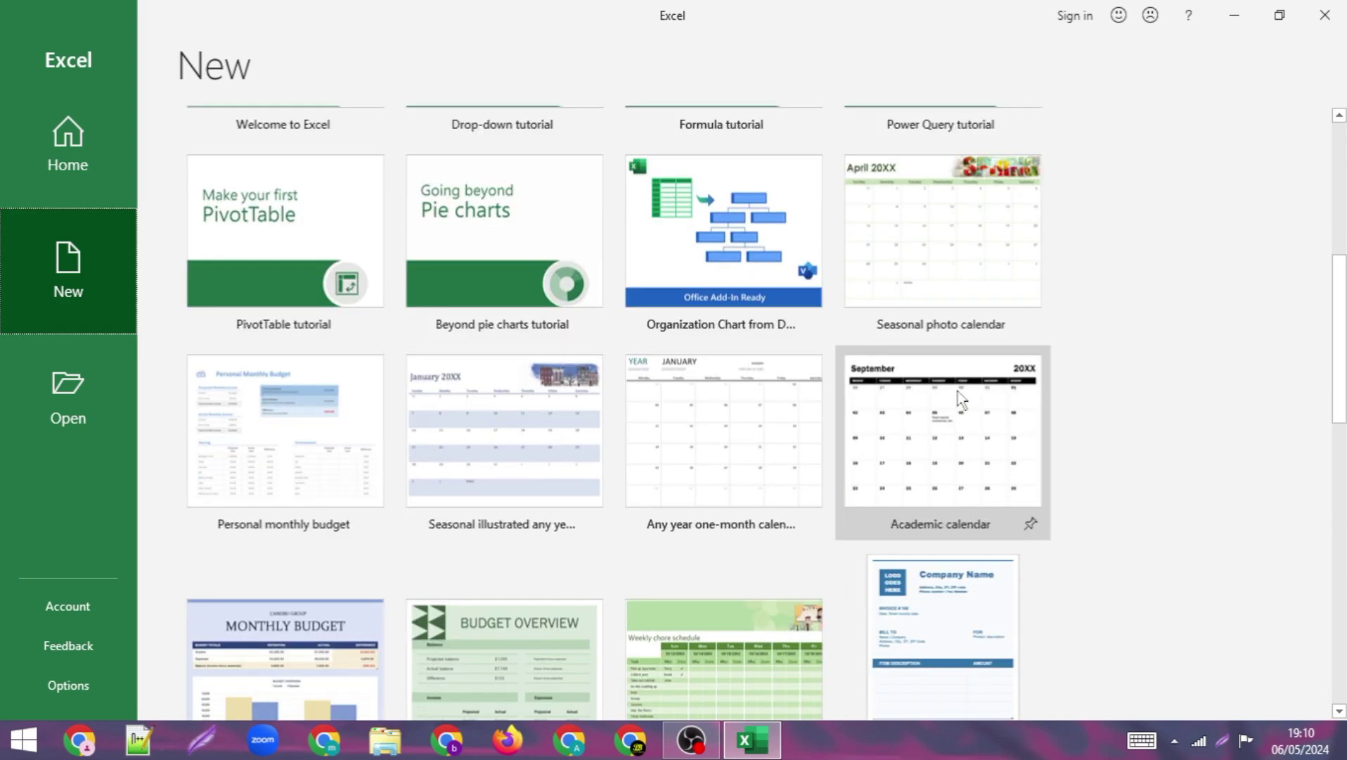
{"action": "scroll", "coordinate": [960, 395], "scroll_direction": "down", "scroll_amount": 2}
{"action": "scroll", "coordinate": [961, 396], "scroll_direction": "down", "scroll_amount": 3}
{"action": "scroll", "coordinate": [961, 396], "scroll_direction": "down", "scroll_amount": 6}
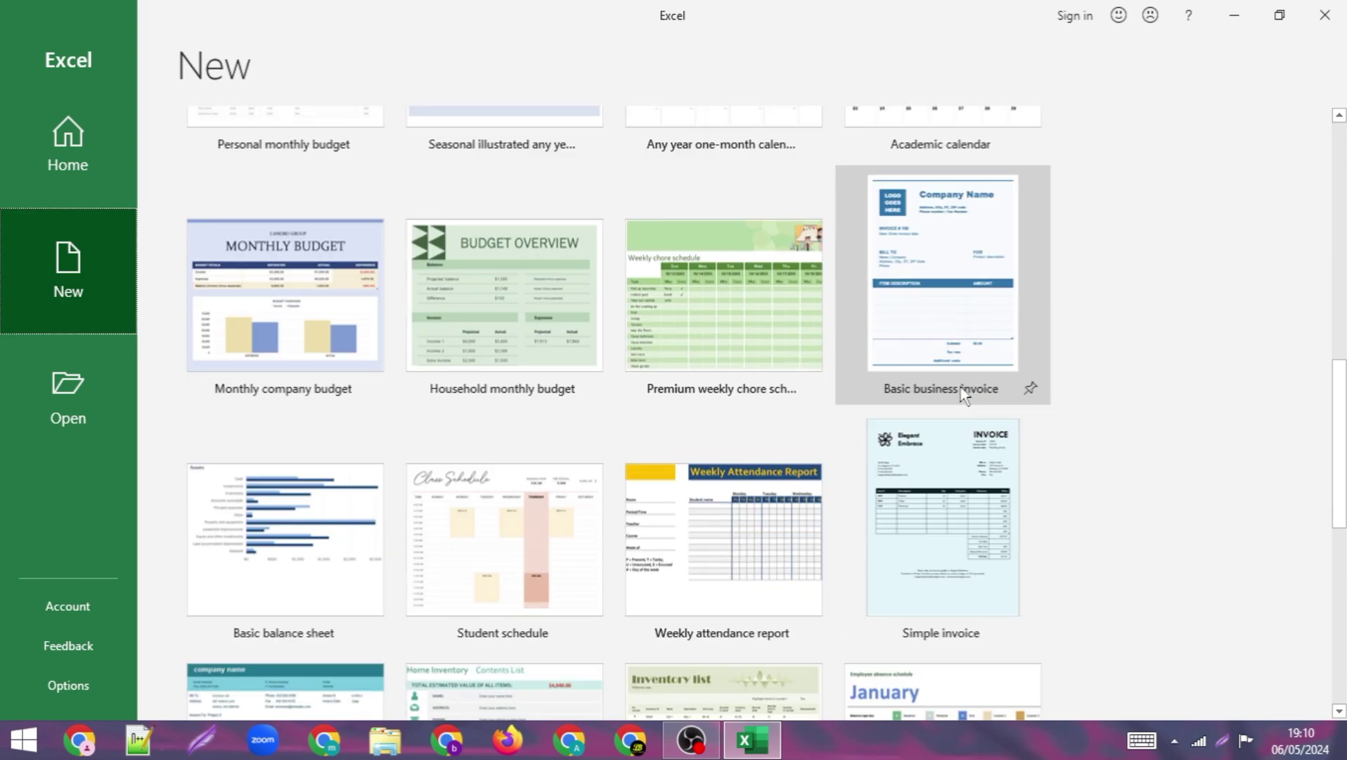
{"action": "scroll", "coordinate": [965, 395], "scroll_direction": "up", "scroll_amount": 5}
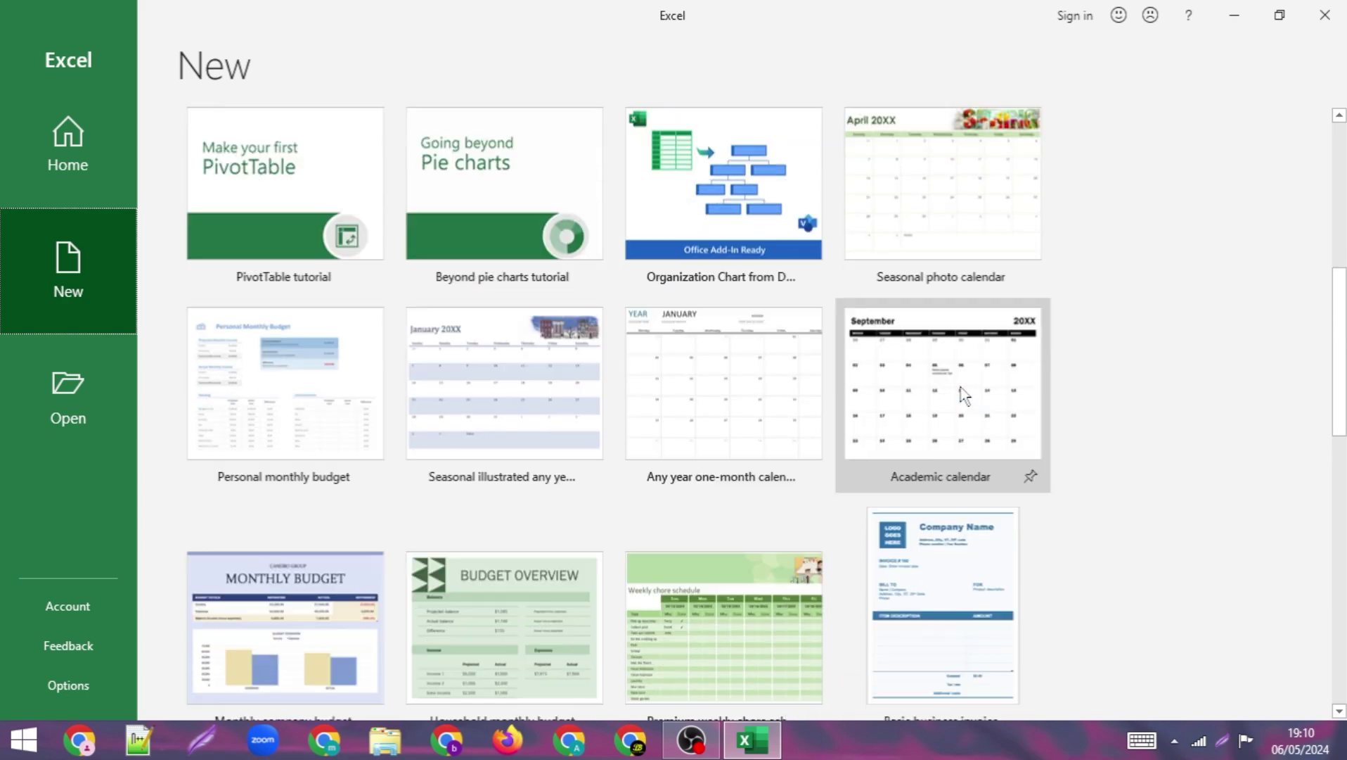
{"action": "scroll", "coordinate": [965, 395], "scroll_direction": "down", "scroll_amount": 4}
{"action": "scroll", "coordinate": [964, 393], "scroll_direction": "down", "scroll_amount": 3}
{"action": "scroll", "coordinate": [964, 394], "scroll_direction": "up", "scroll_amount": 10}
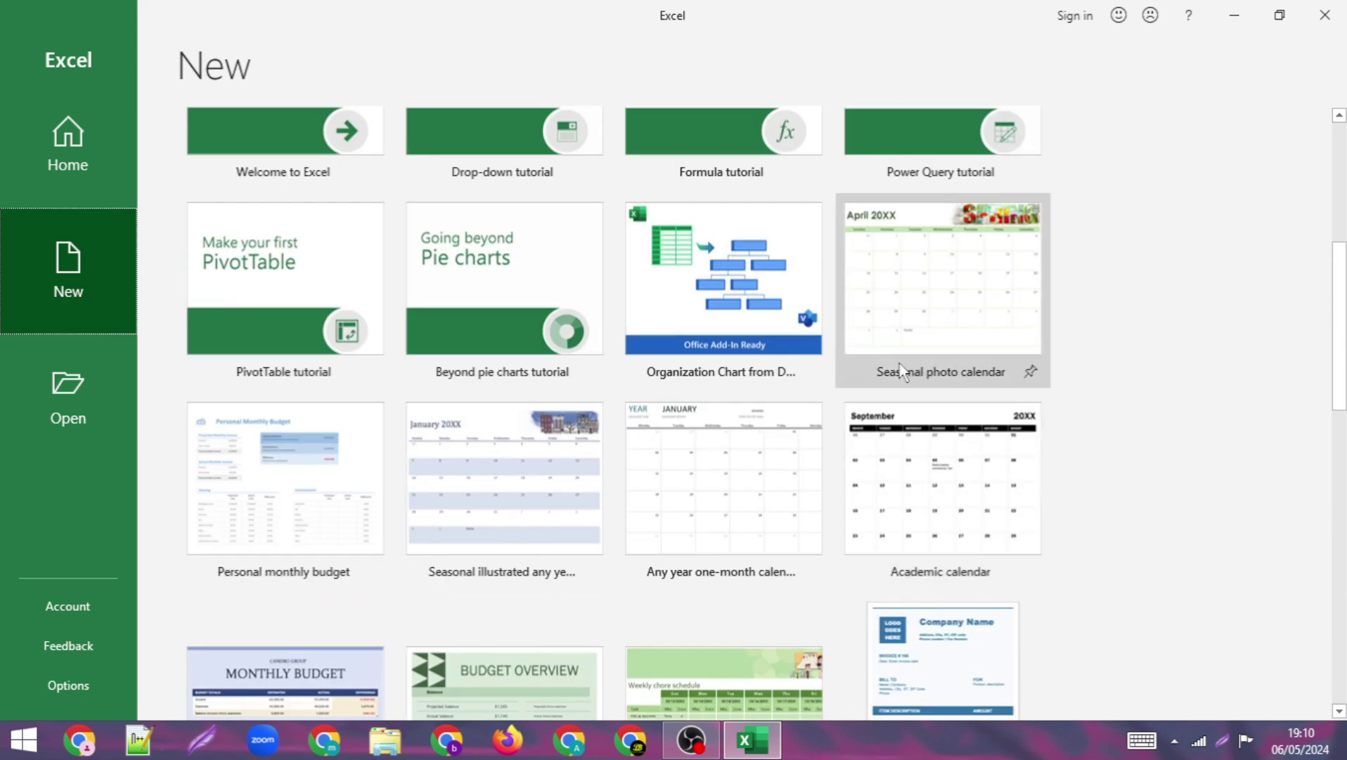
Go back to the home start page and create a blank workbook.
{"action": "left_click", "coordinate": [94, 133]}
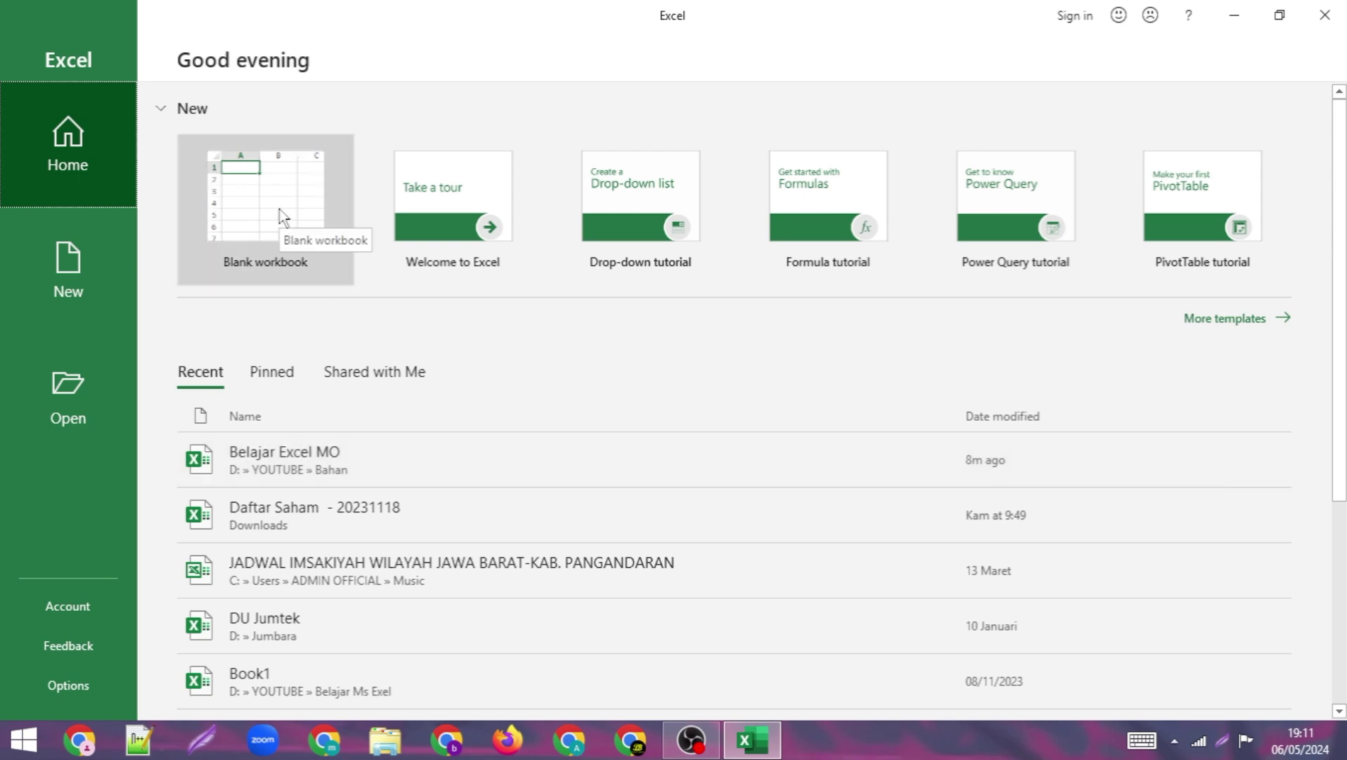
{"action": "left_click", "coordinate": [280, 215]}
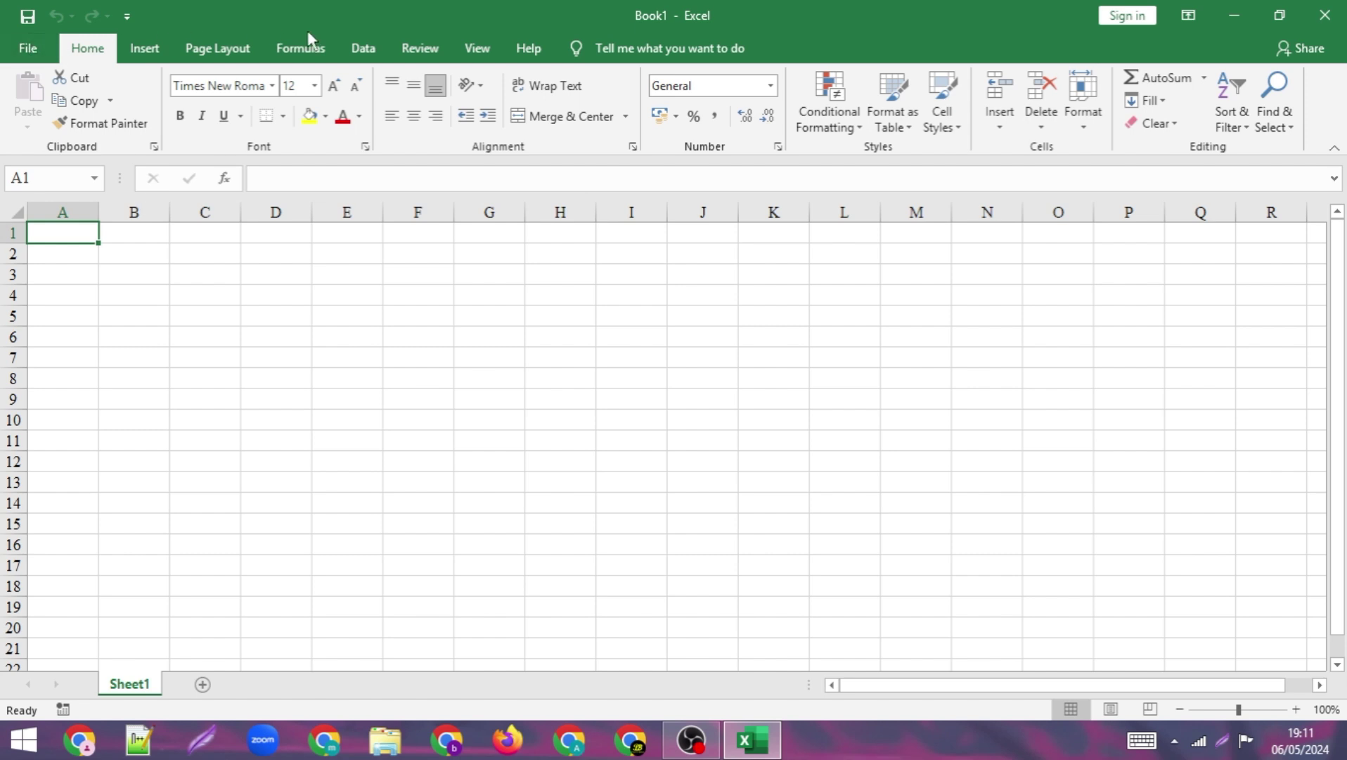
Examine the file management options and the Insert and Page Layout command groups, ending on the Home commands.
{"action": "left_click", "coordinate": [16, 50]}
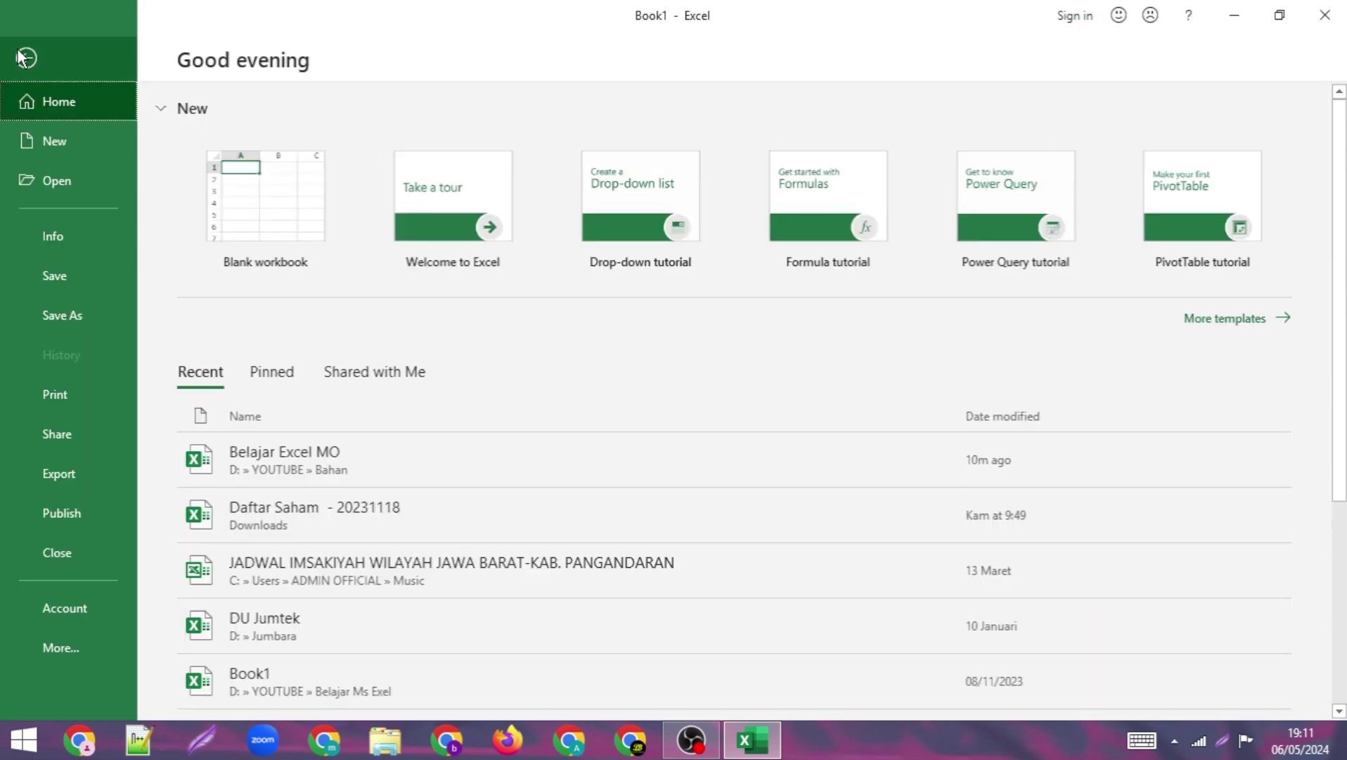
{"action": "left_click", "coordinate": [23, 54]}
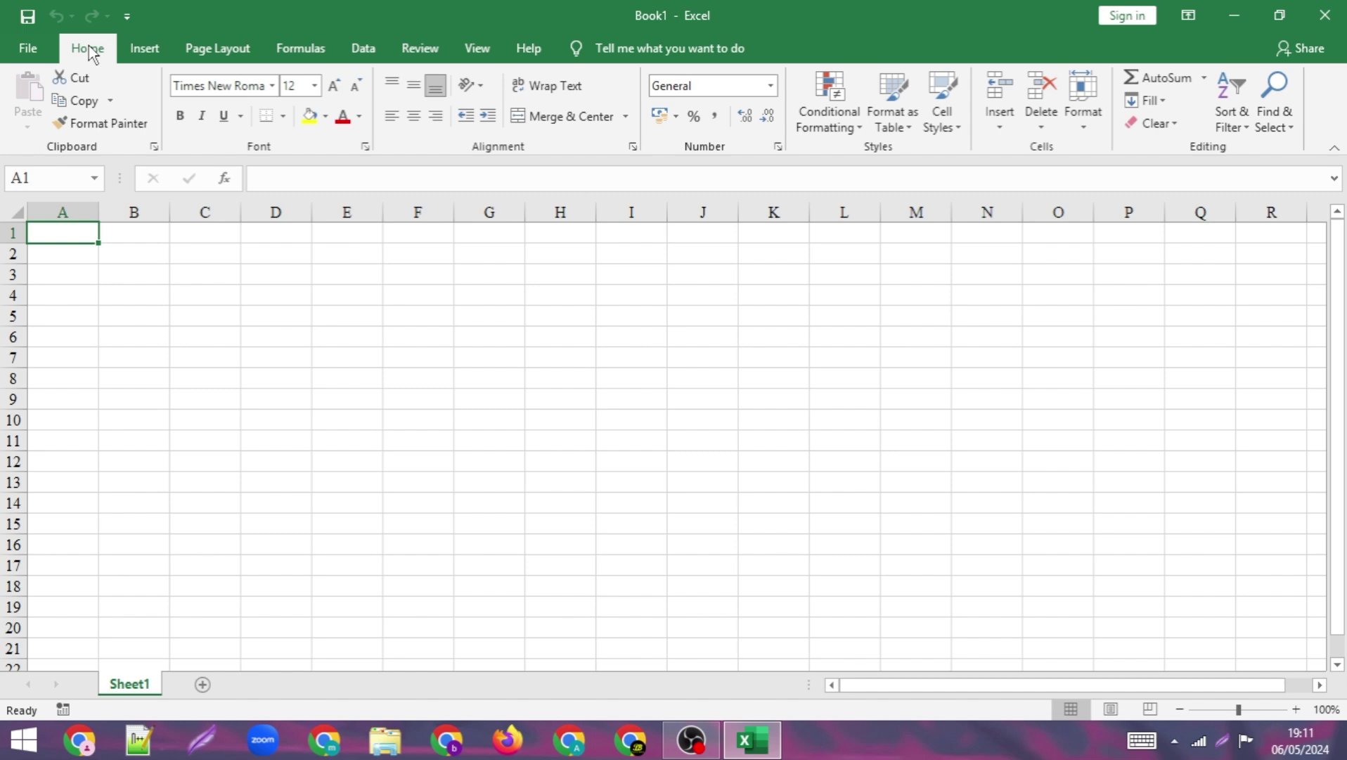
{"action": "left_click", "coordinate": [143, 55]}
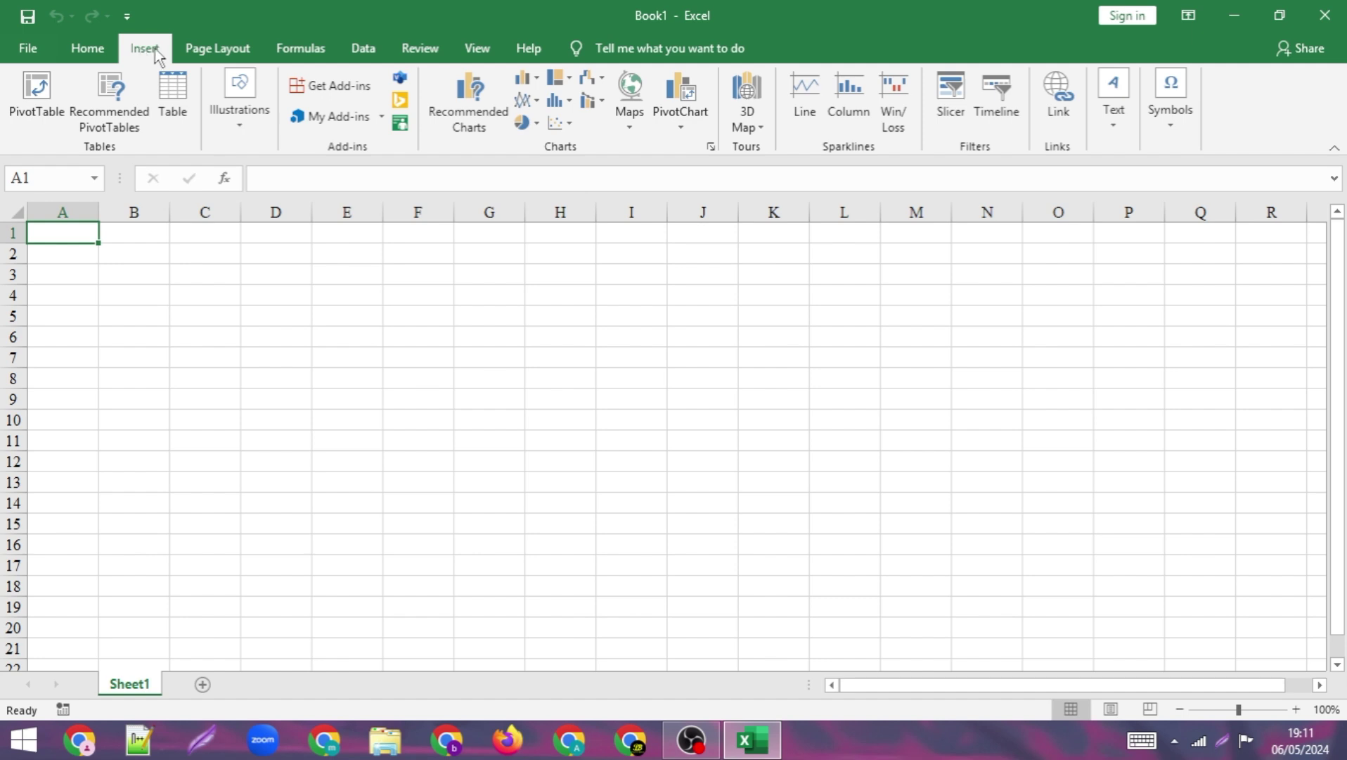
{"action": "left_click", "coordinate": [214, 53]}
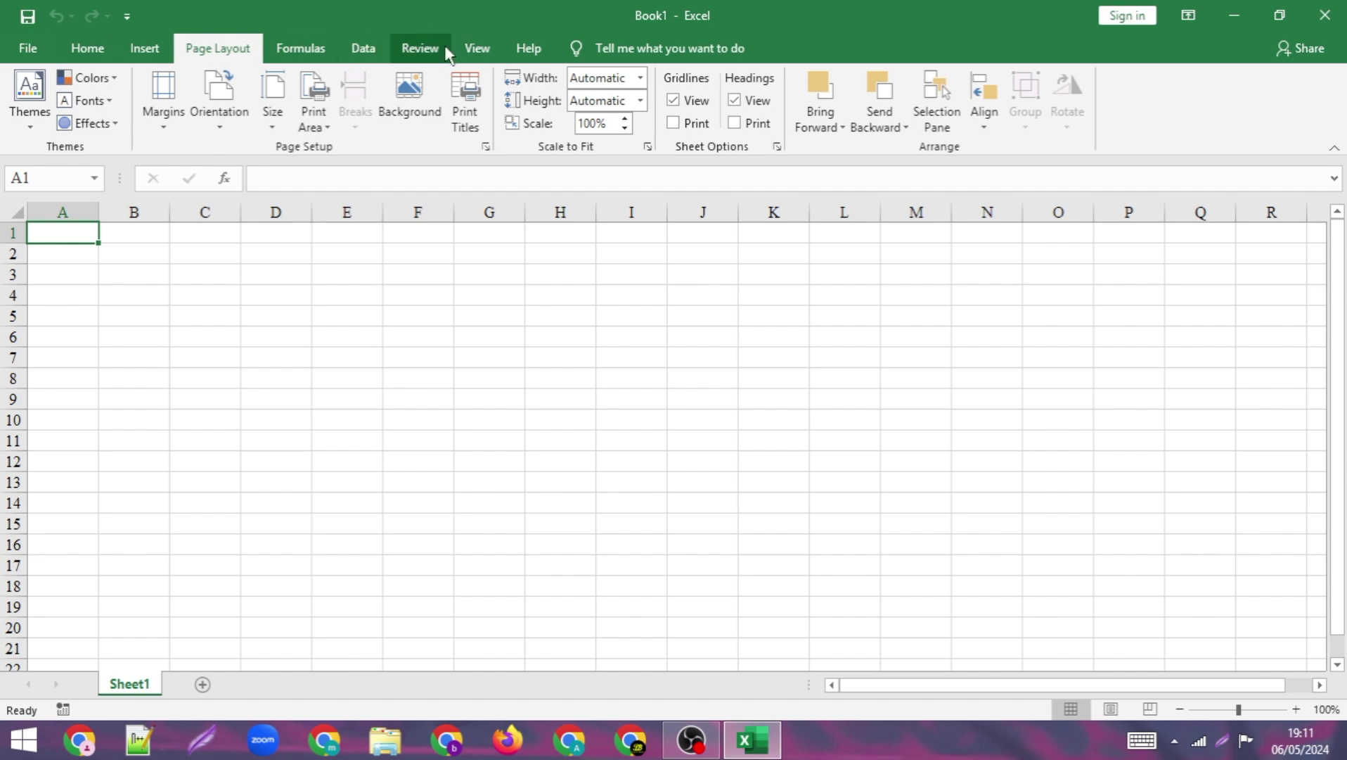
{"action": "left_click", "coordinate": [138, 48]}
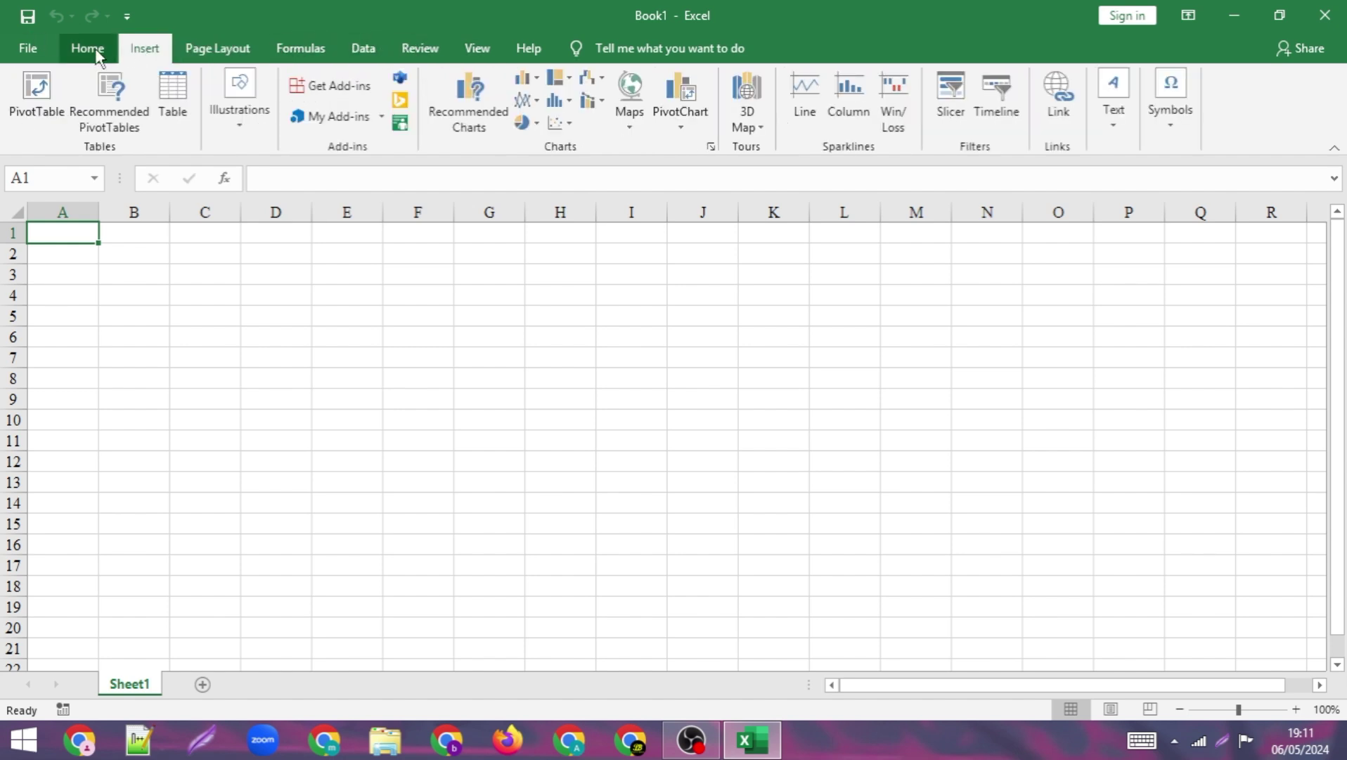
{"action": "left_click", "coordinate": [188, 52]}
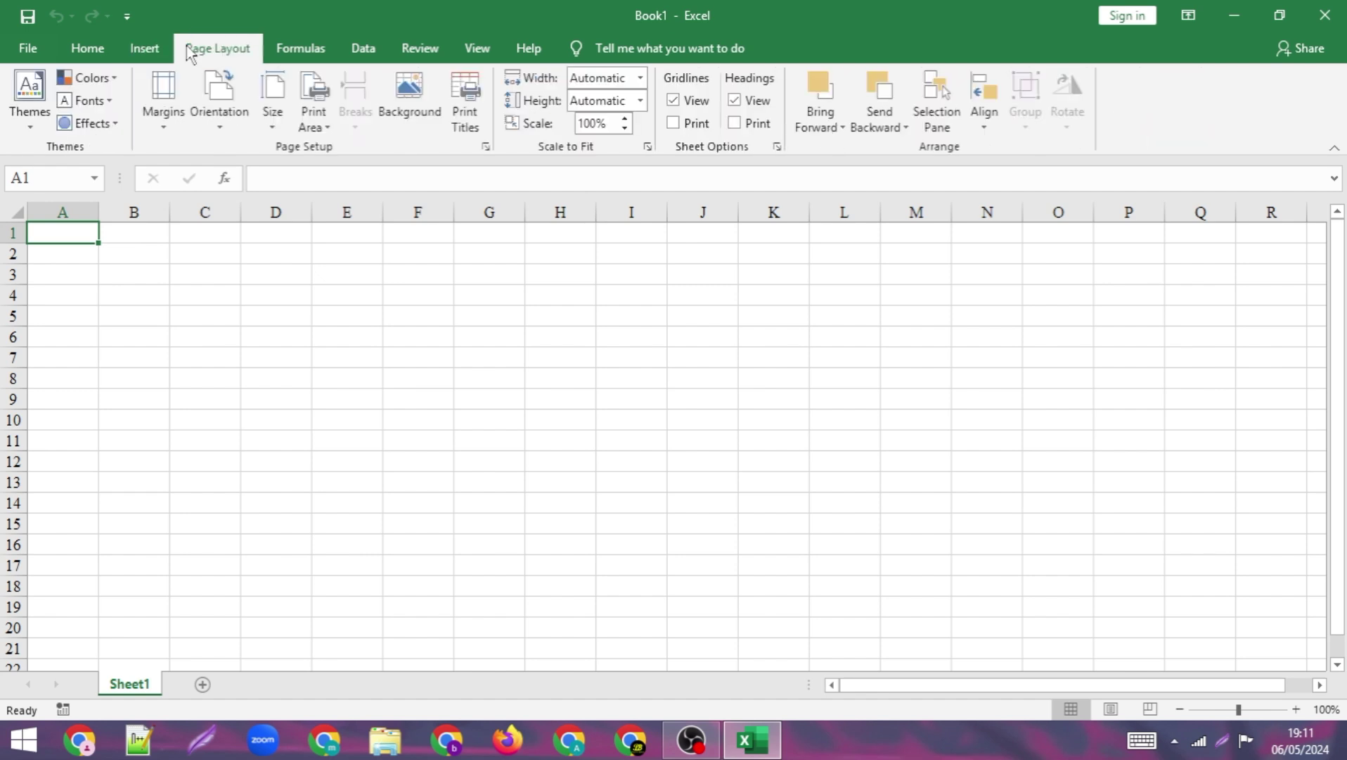
{"action": "left_click", "coordinate": [143, 51]}
{"action": "left_click", "coordinate": [92, 49]}
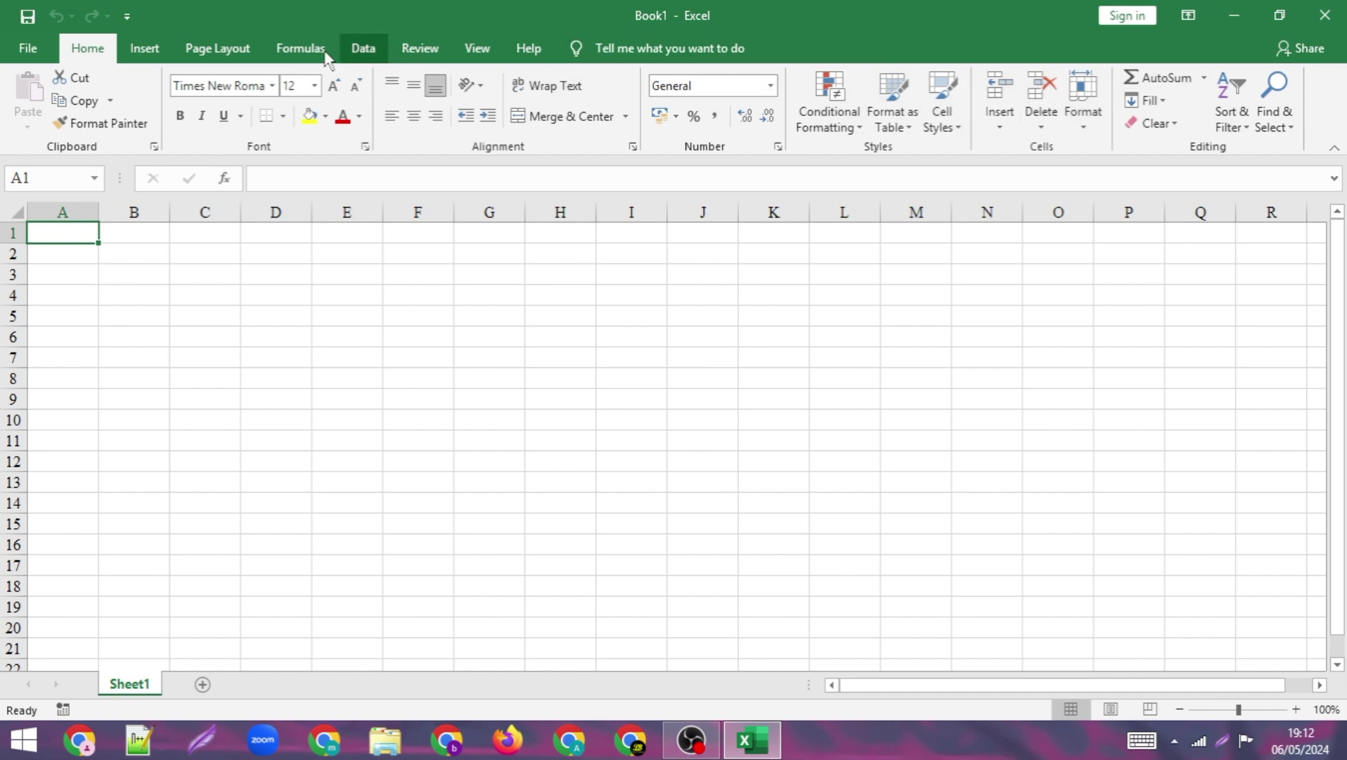
Look through the Insert, Page Layout, Formulas, Data and Review command groups in turn and return to the Home commands.
{"action": "left_click", "coordinate": [158, 49]}
{"action": "left_click", "coordinate": [218, 55]}
{"action": "left_click", "coordinate": [301, 48]}
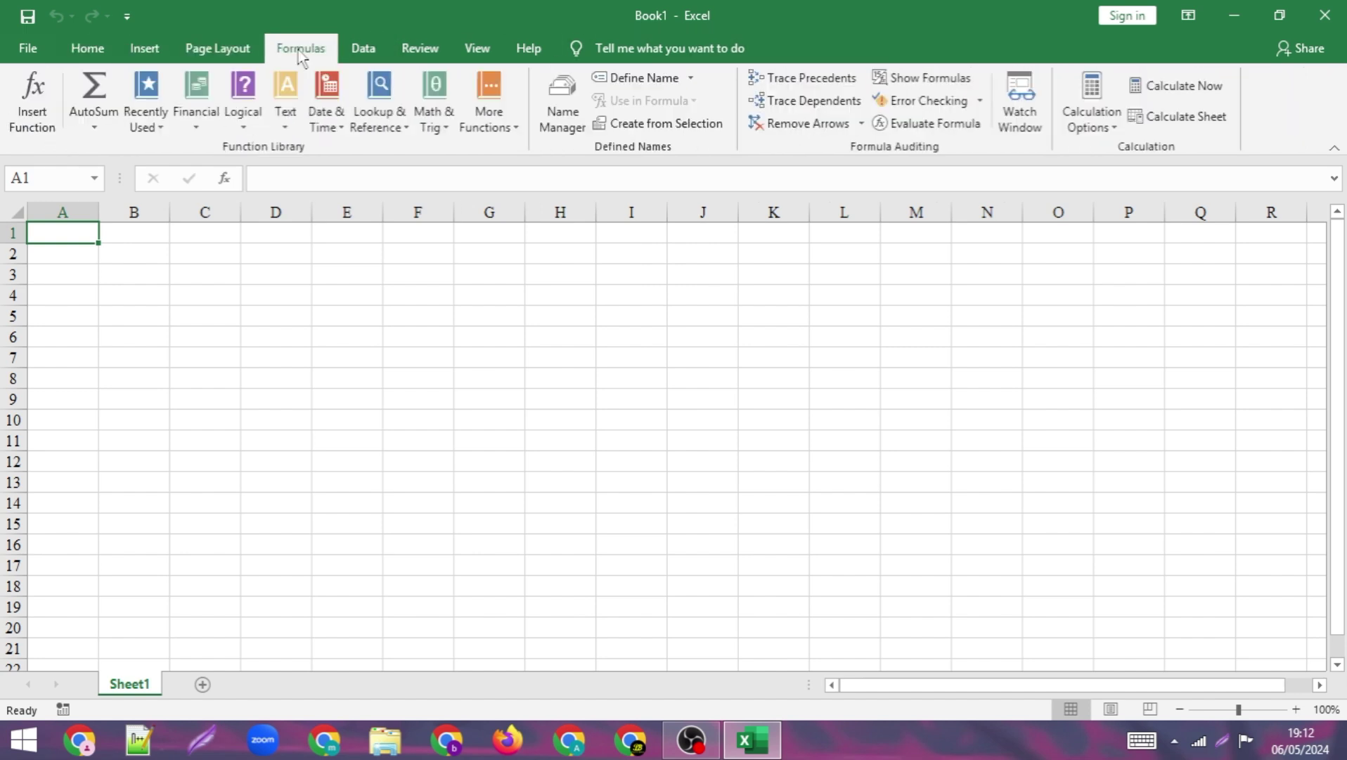
{"action": "left_click", "coordinate": [363, 48]}
{"action": "left_click", "coordinate": [420, 48]}
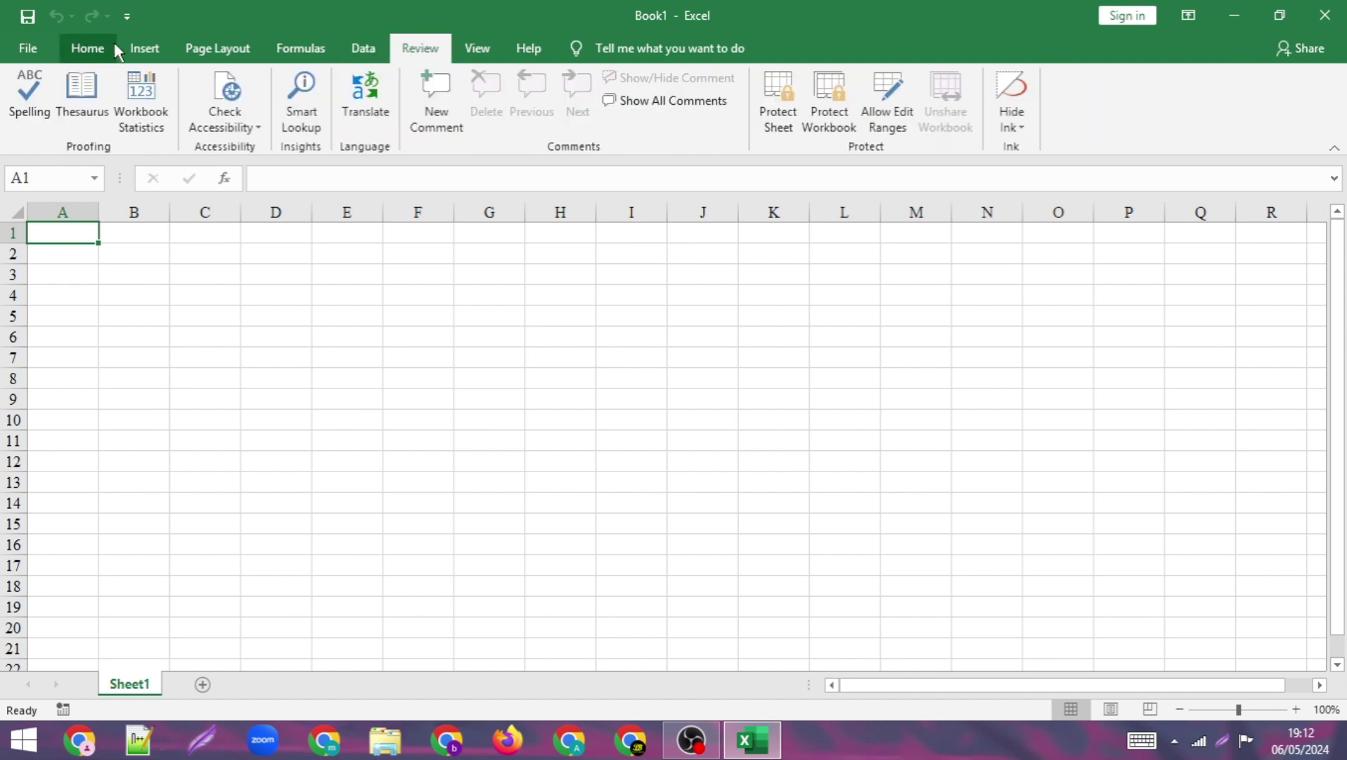
{"action": "left_click", "coordinate": [87, 49]}
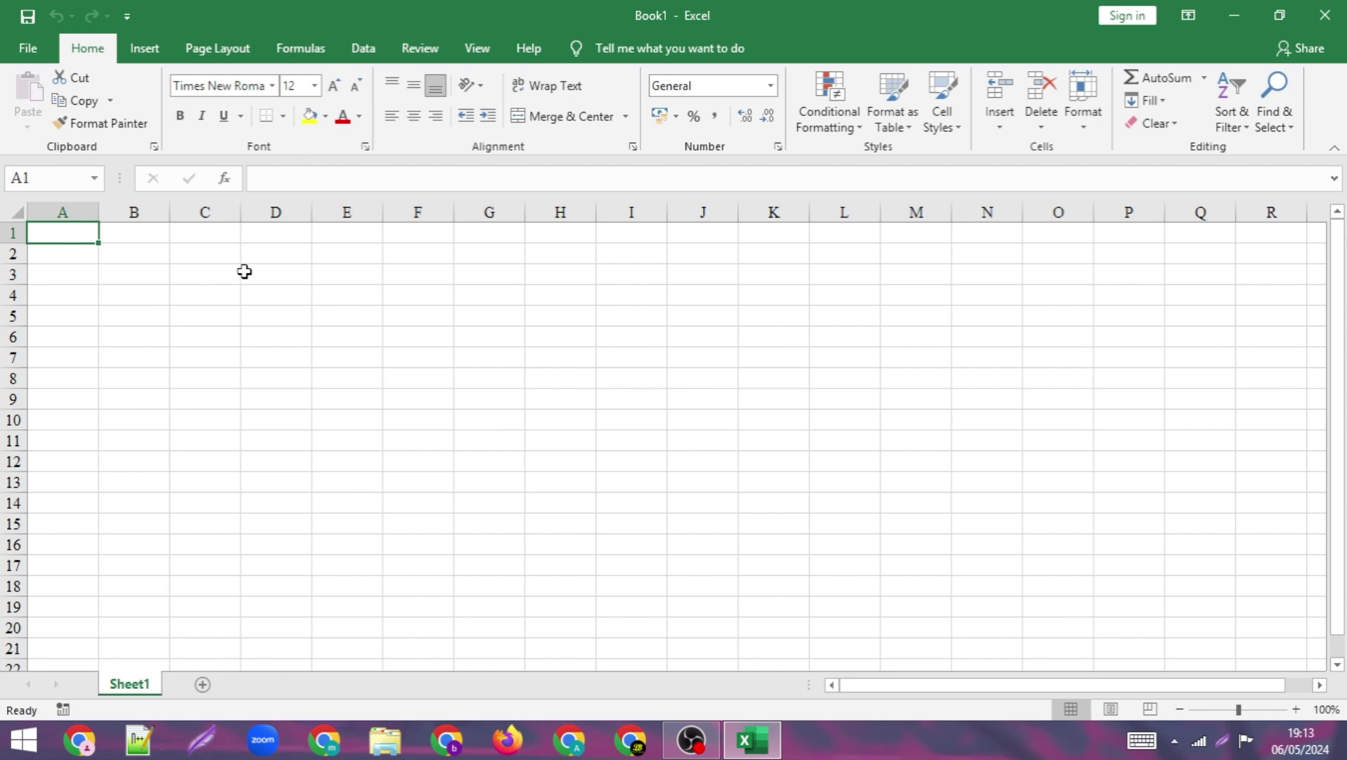
Highlight the cell block B2:C10 and the wider block B2:H12 on the empty sheet, clearing each selection.
{"action": "left_click_drag", "start_coordinate": [115, 246], "coordinate": [231, 421]}
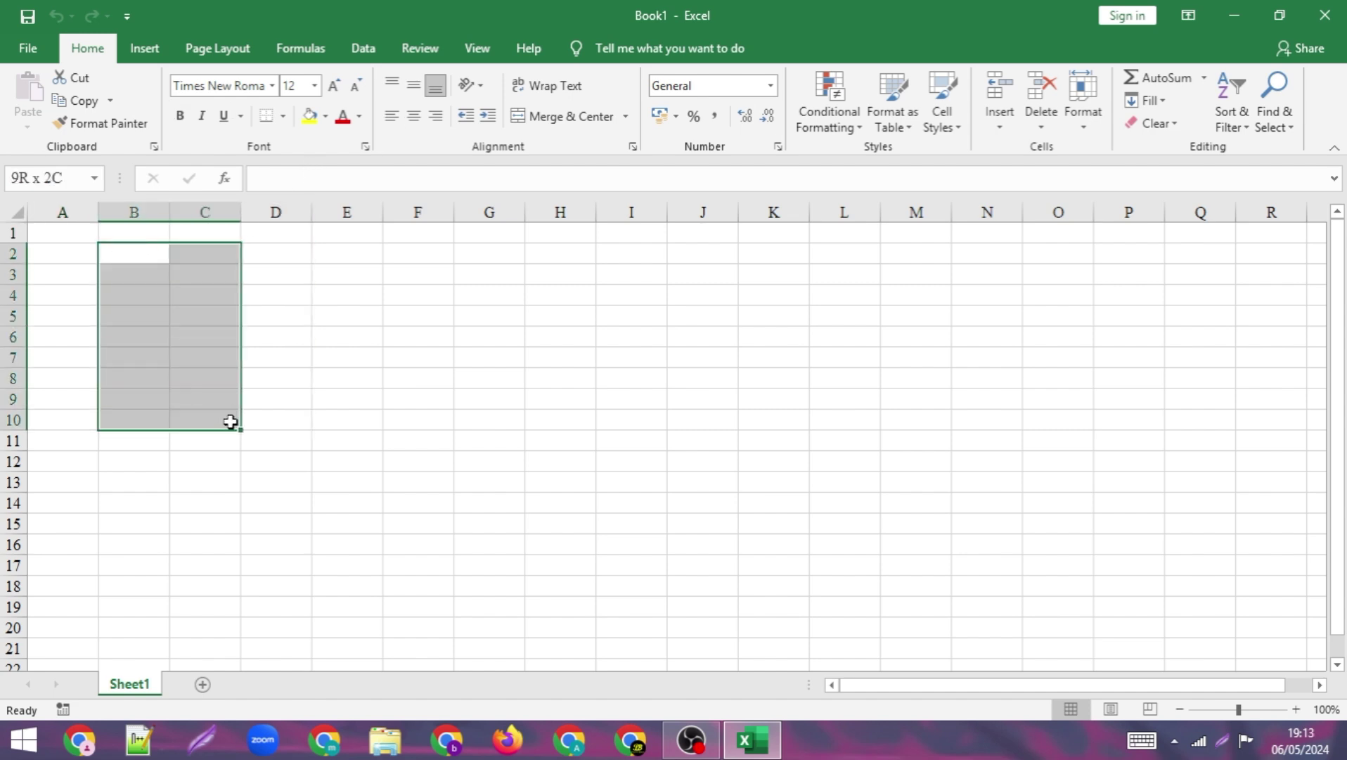
{"action": "left_click", "coordinate": [159, 339]}
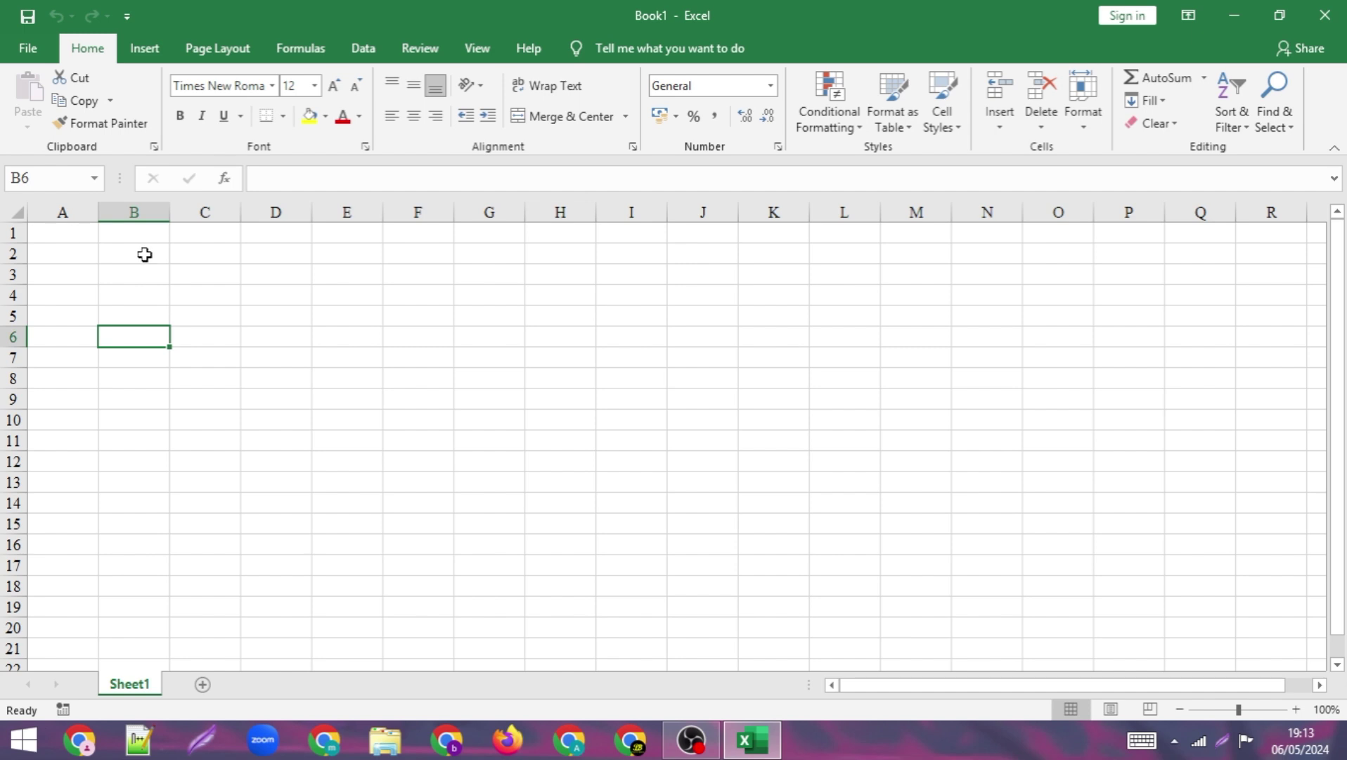
{"action": "left_click_drag", "start_coordinate": [130, 253], "coordinate": [559, 467]}
{"action": "left_click", "coordinate": [303, 355]}
{"action": "left_click_drag", "start_coordinate": [116, 253], "coordinate": [581, 460]}
{"action": "left_click", "coordinate": [704, 420]}
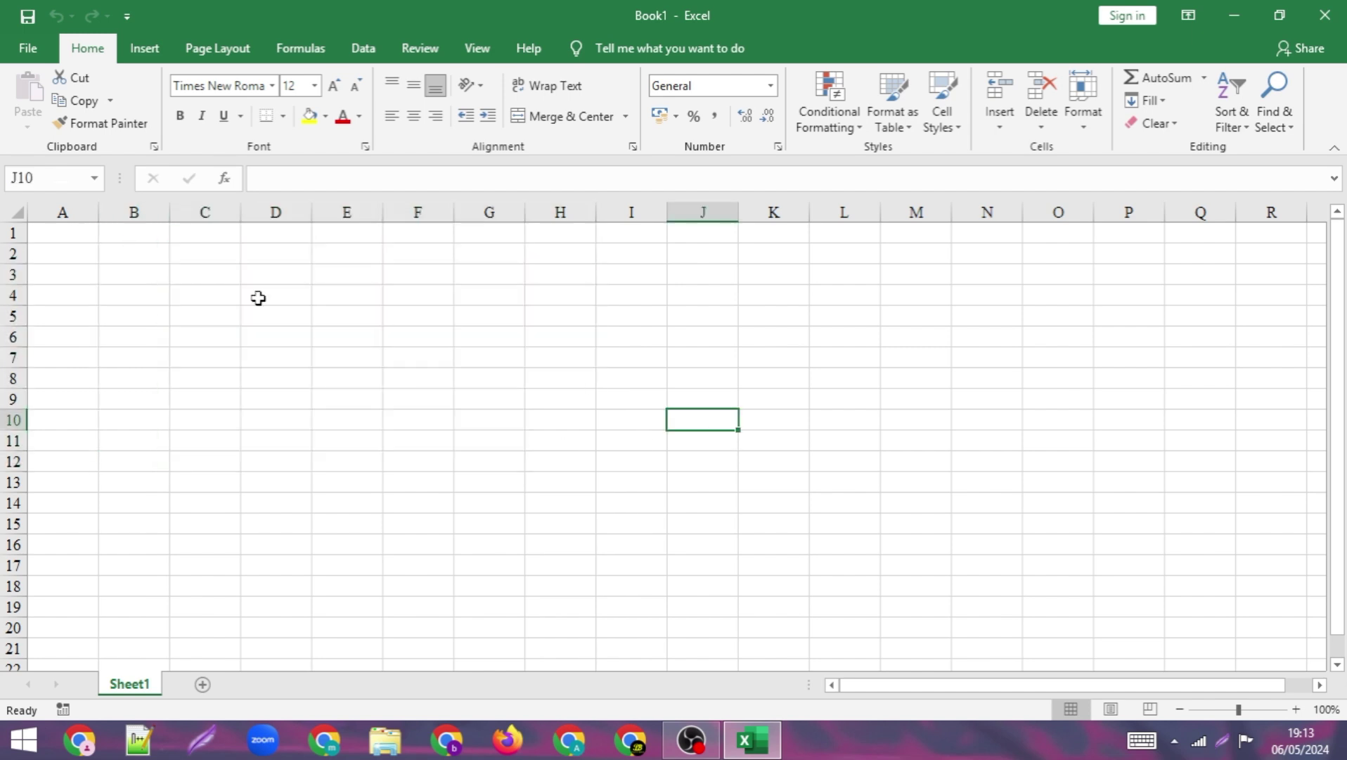
Highlight the range A2:N3, select single cells down column A as far as A11, and return to A1.
{"action": "left_click_drag", "start_coordinate": [58, 253], "coordinate": [1006, 271]}
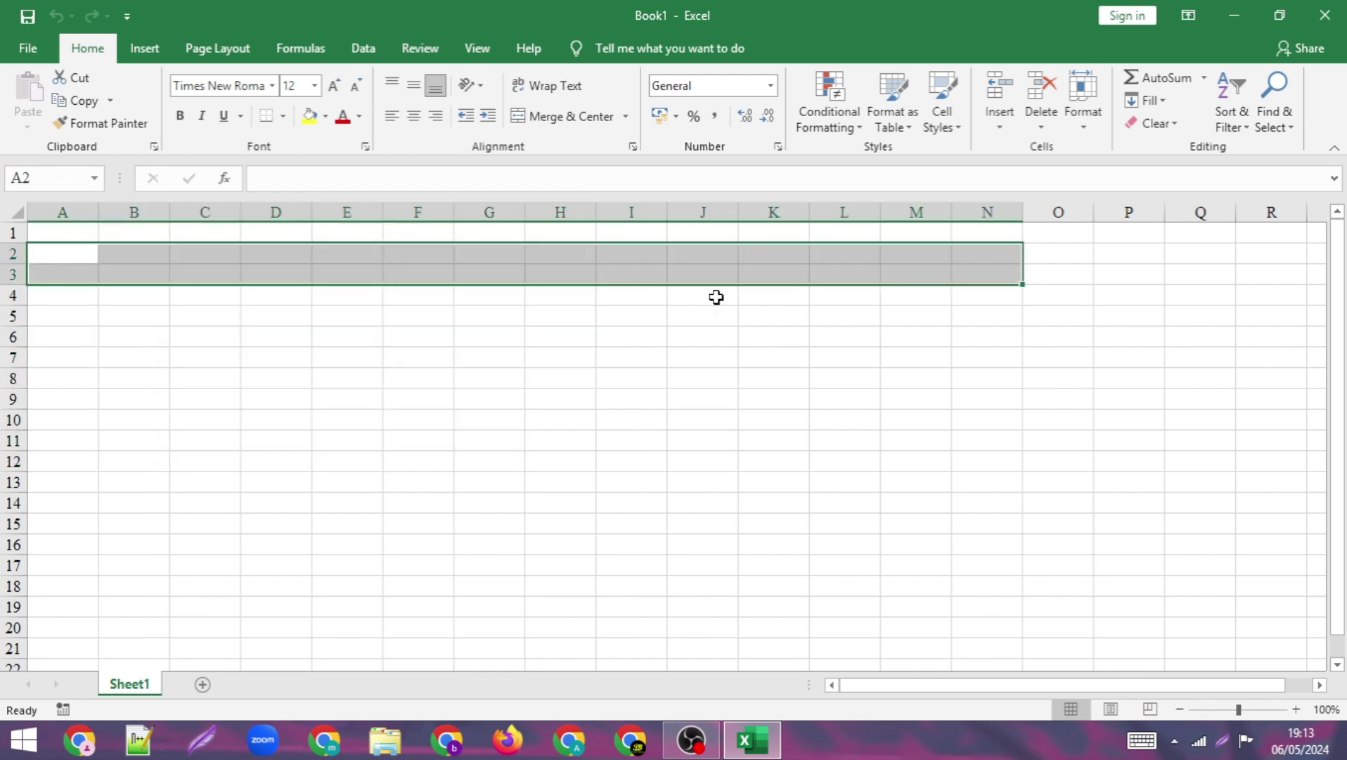
{"action": "left_click", "coordinate": [41, 233]}
{"action": "left_click", "coordinate": [32, 257]}
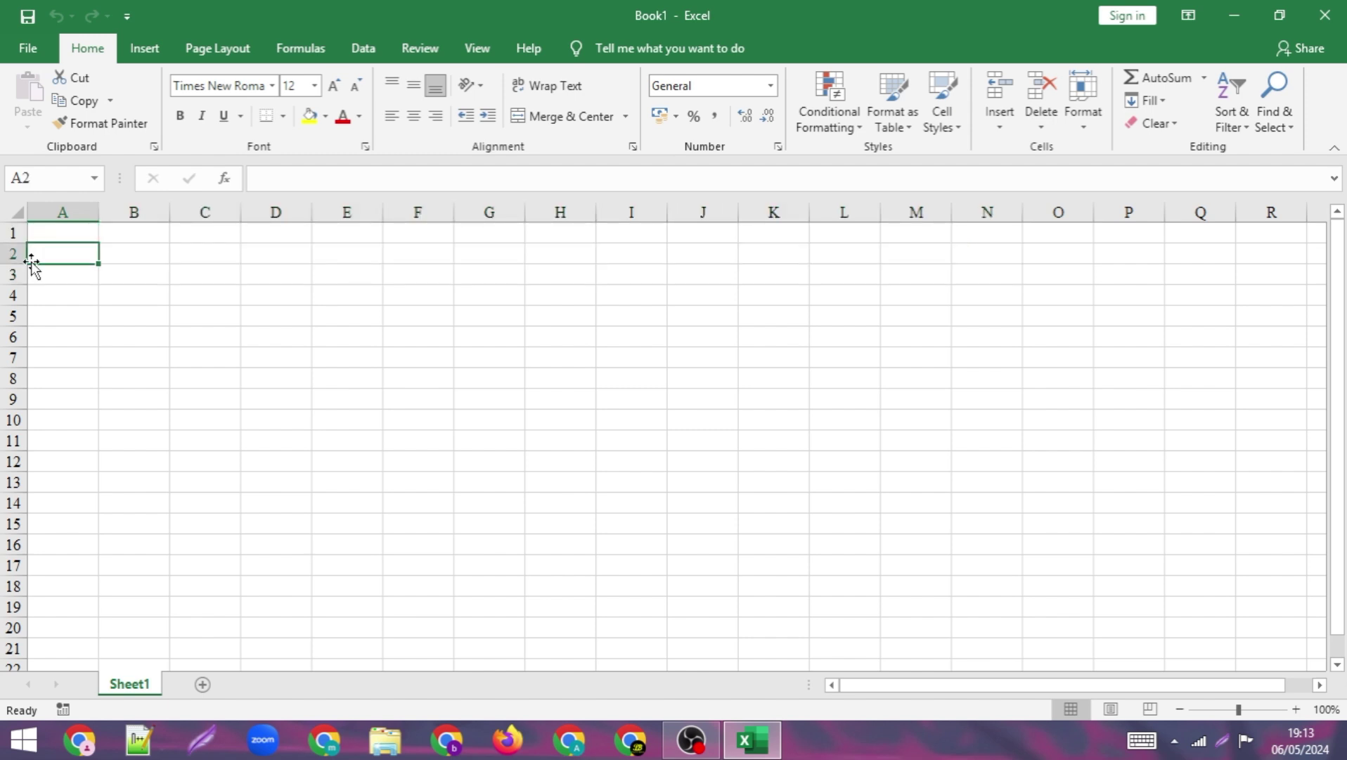
{"action": "left_click", "coordinate": [47, 311]}
{"action": "left_click", "coordinate": [52, 374]}
{"action": "left_click", "coordinate": [73, 432]}
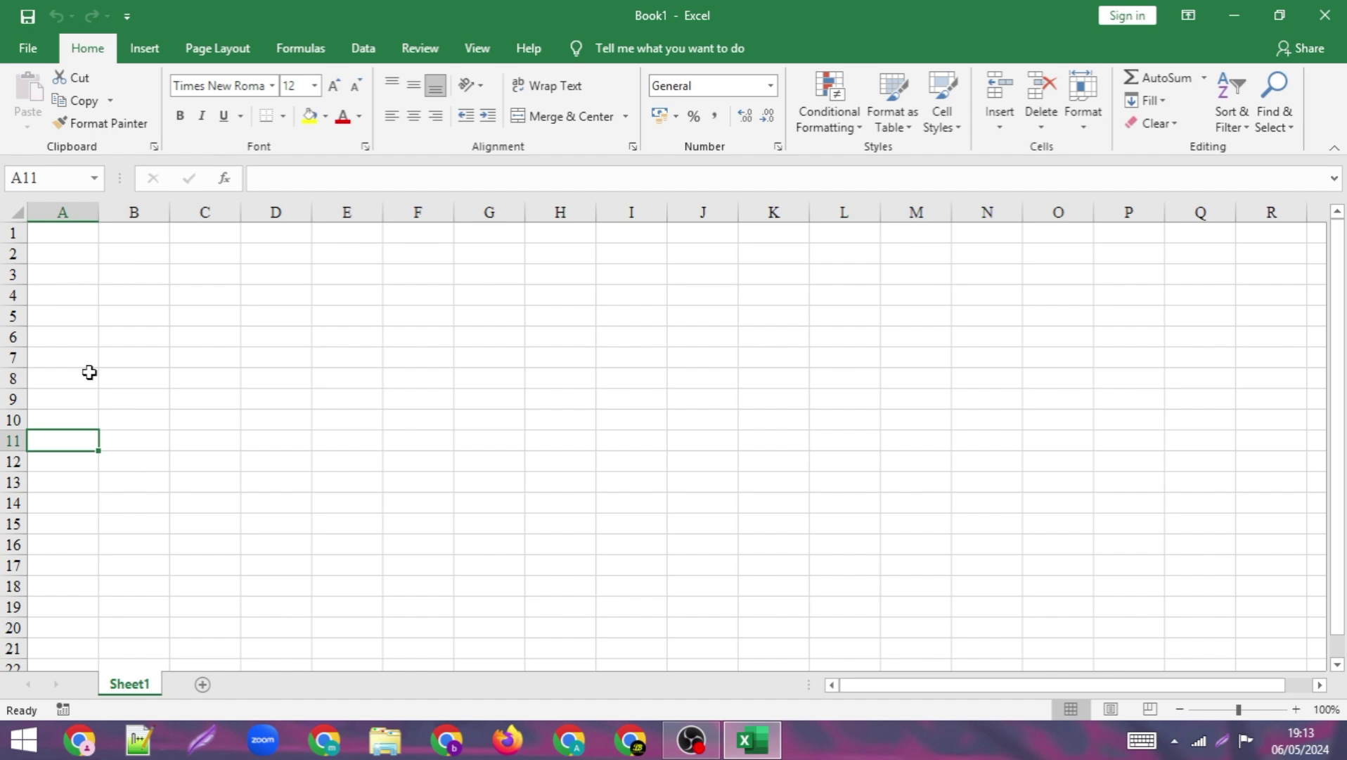
{"action": "left_click", "coordinate": [81, 232]}
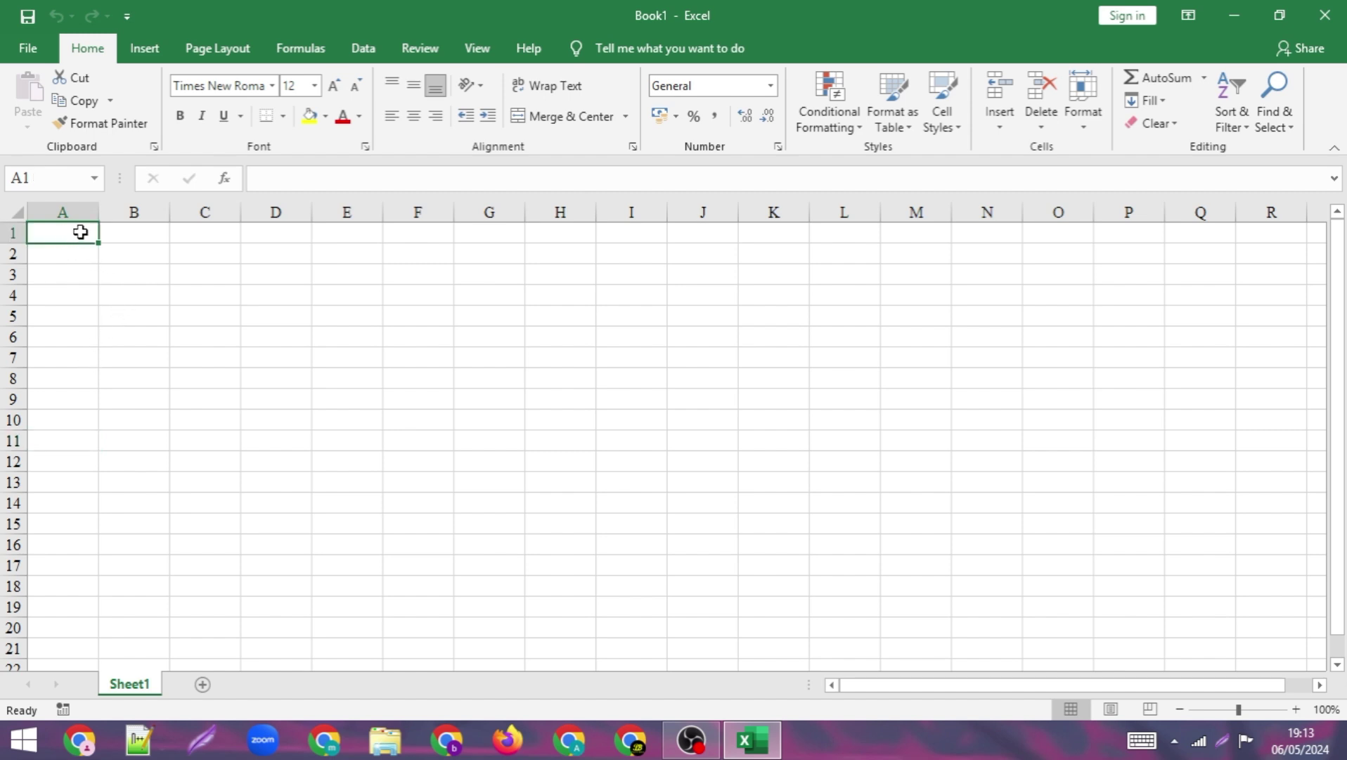
Highlight the horizontal ranges A1:L1 and A3:K4 to point out rows, and return to A1.
{"action": "left_click_drag", "start_coordinate": [81, 232], "coordinate": [858, 239]}
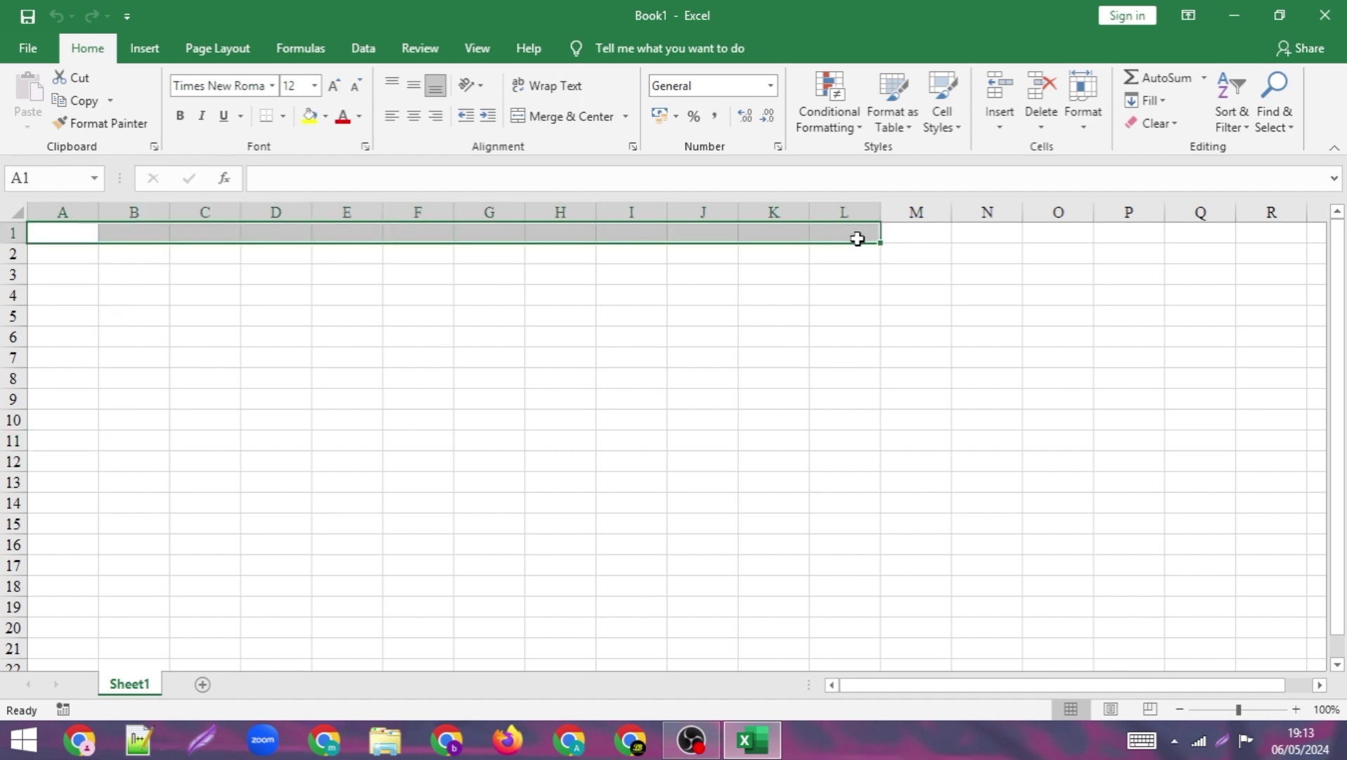
{"action": "left_click", "coordinate": [224, 276]}
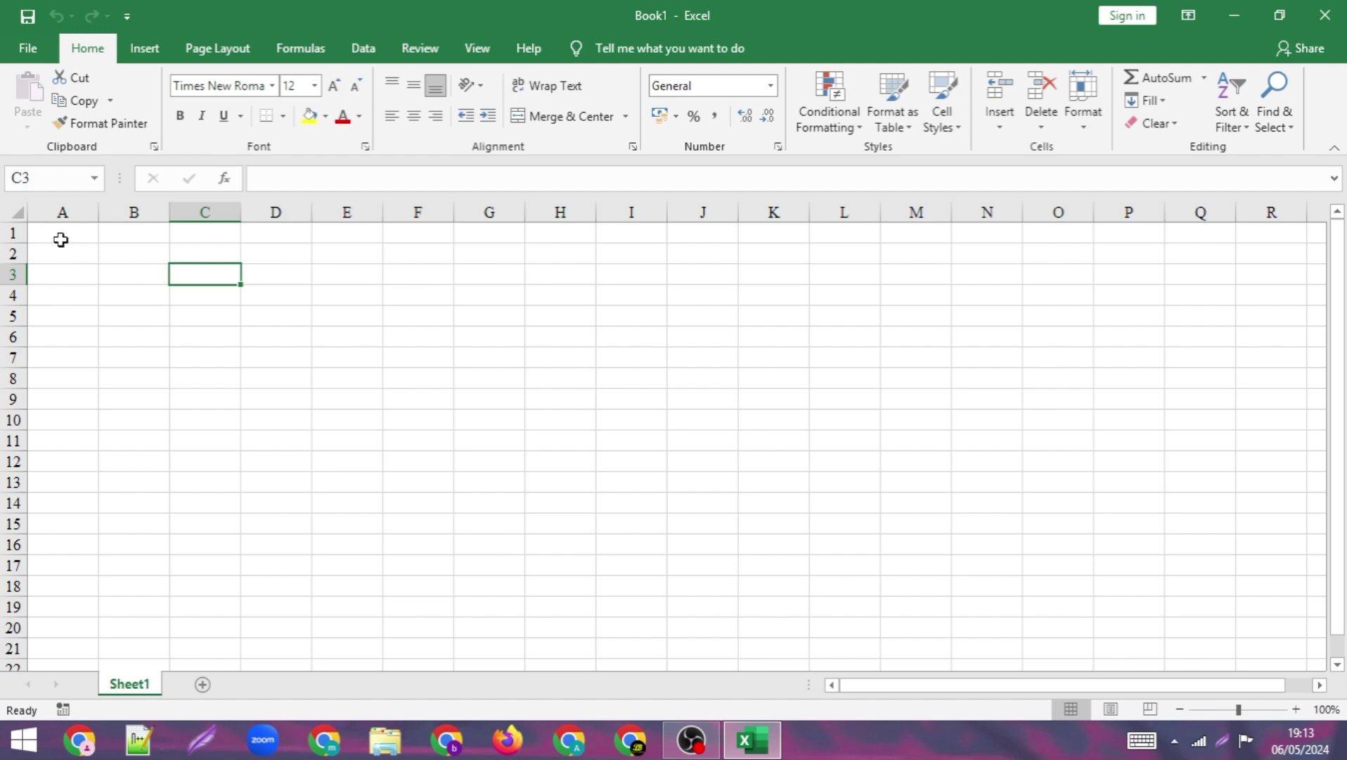
{"action": "left_click_drag", "start_coordinate": [67, 275], "coordinate": [806, 292]}
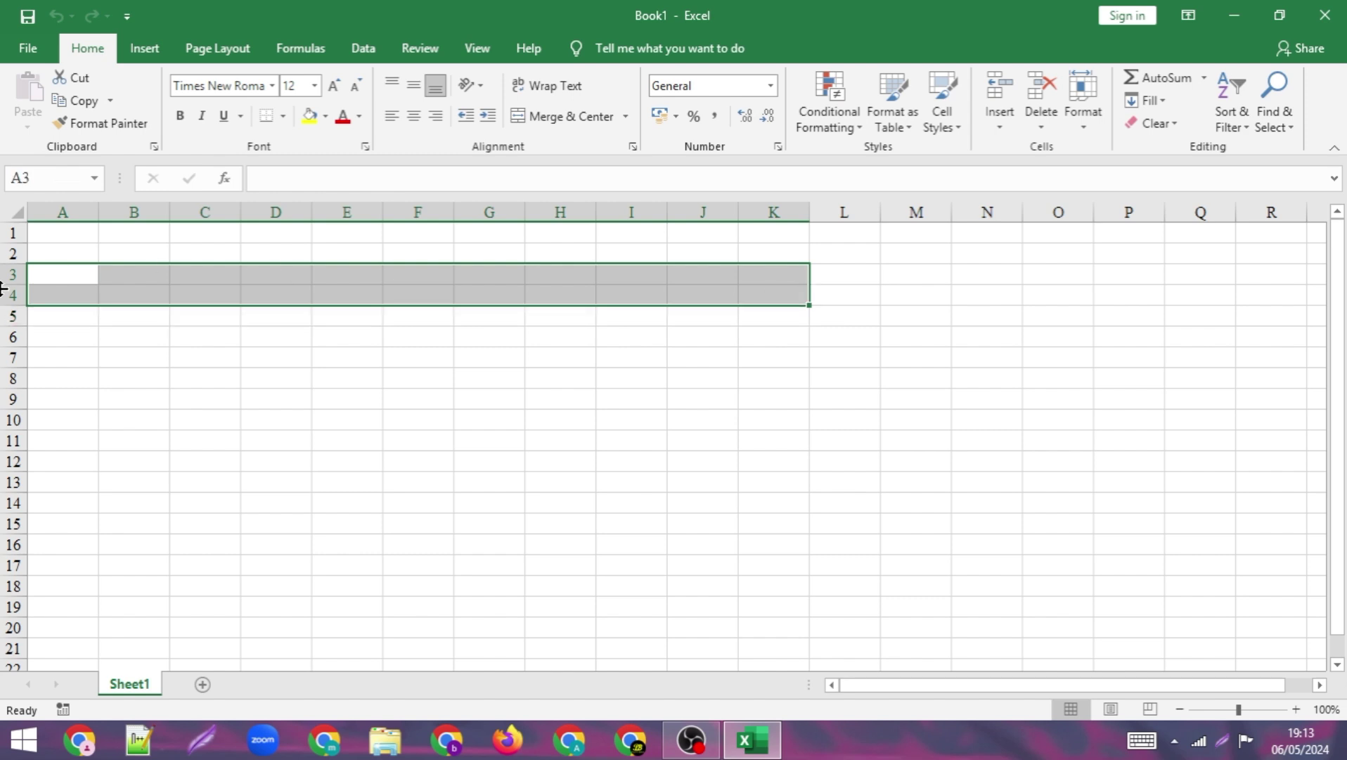
{"action": "left_click", "coordinate": [67, 236]}
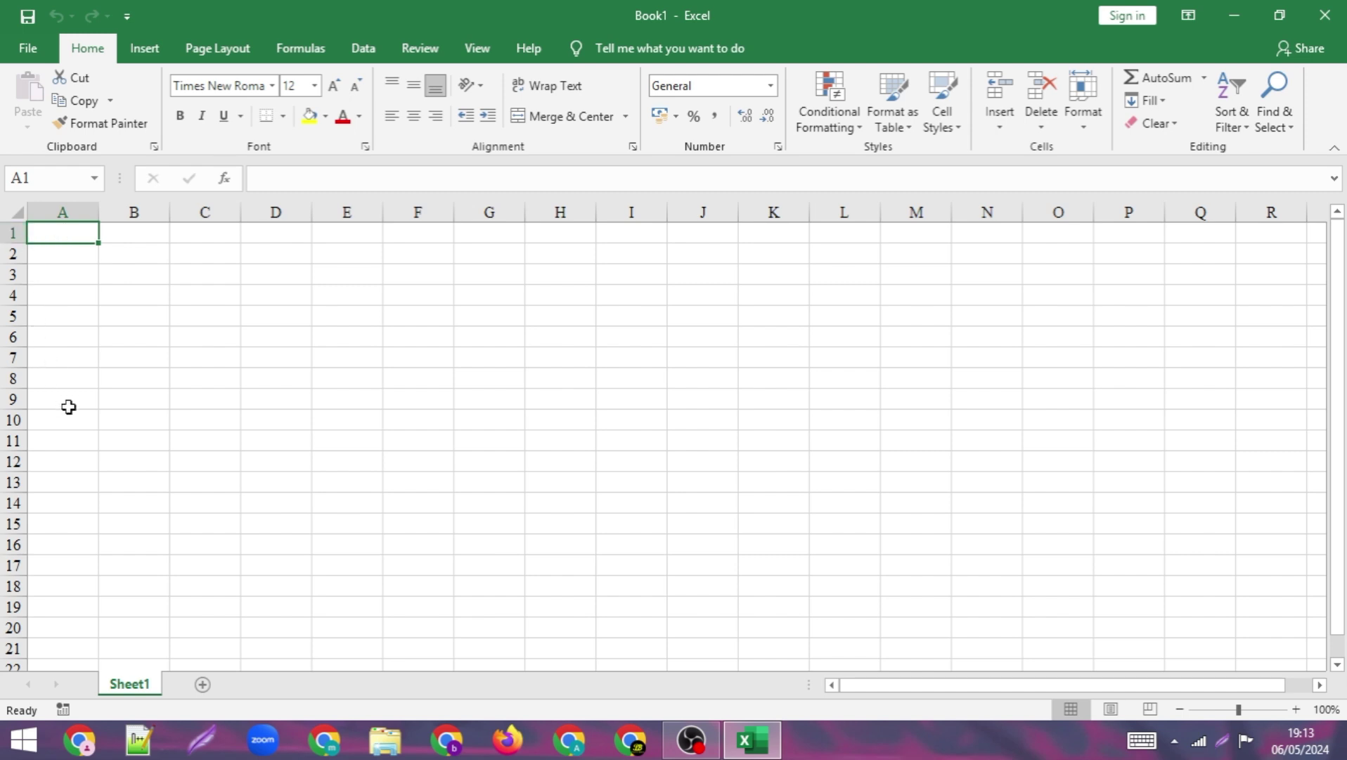
Highlight part of row 2 as A2:M2, part of column C from C1, and the cell block A2:H13.
{"action": "left_click", "coordinate": [121, 248]}
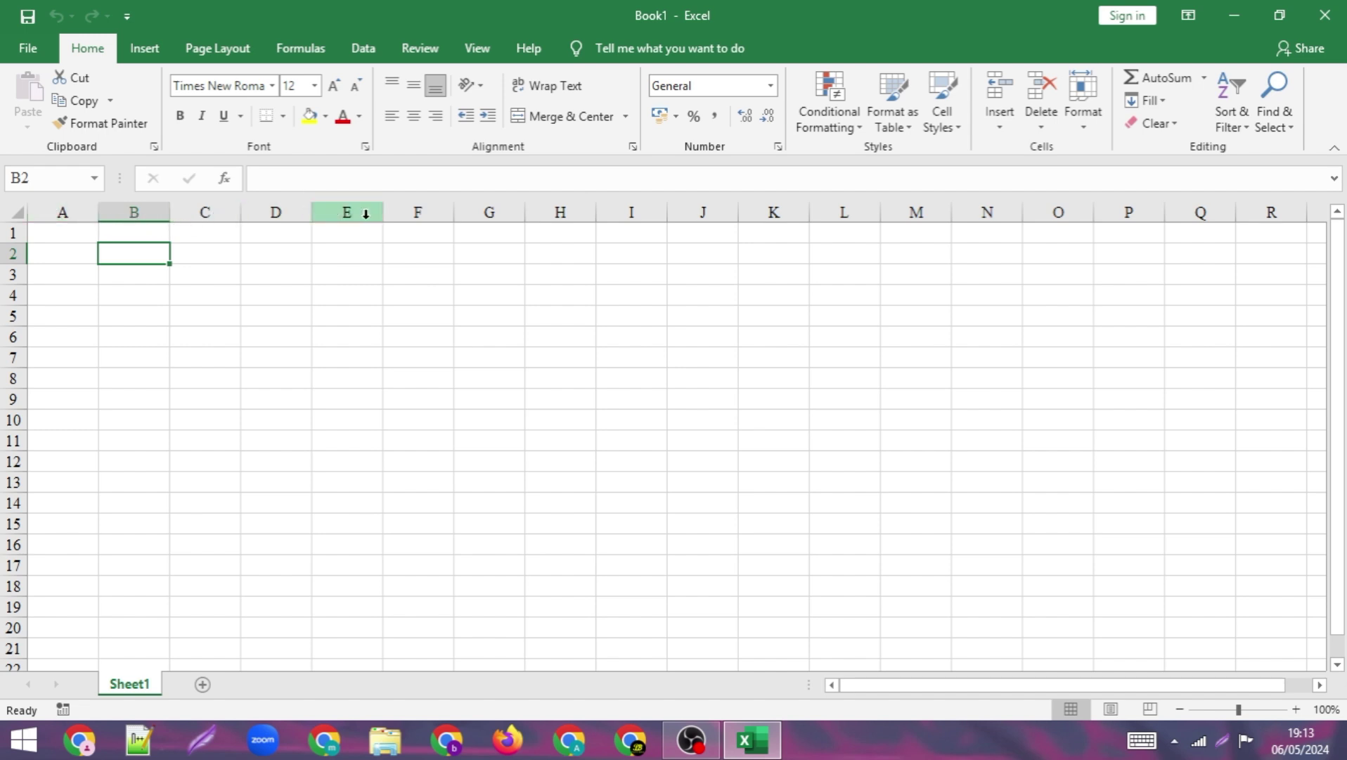
{"action": "left_click", "coordinate": [310, 313]}
{"action": "left_click_drag", "start_coordinate": [67, 250], "coordinate": [947, 257]}
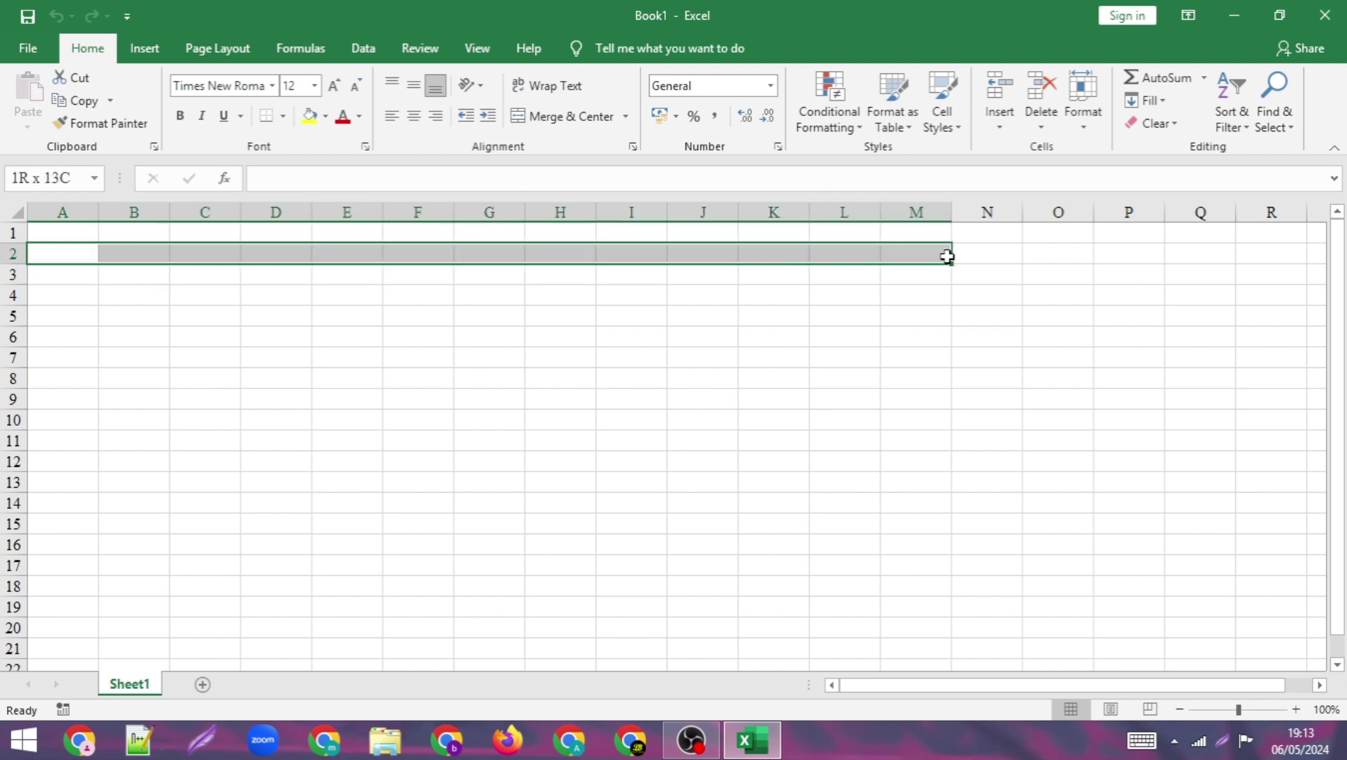
{"action": "left_click", "coordinate": [222, 300]}
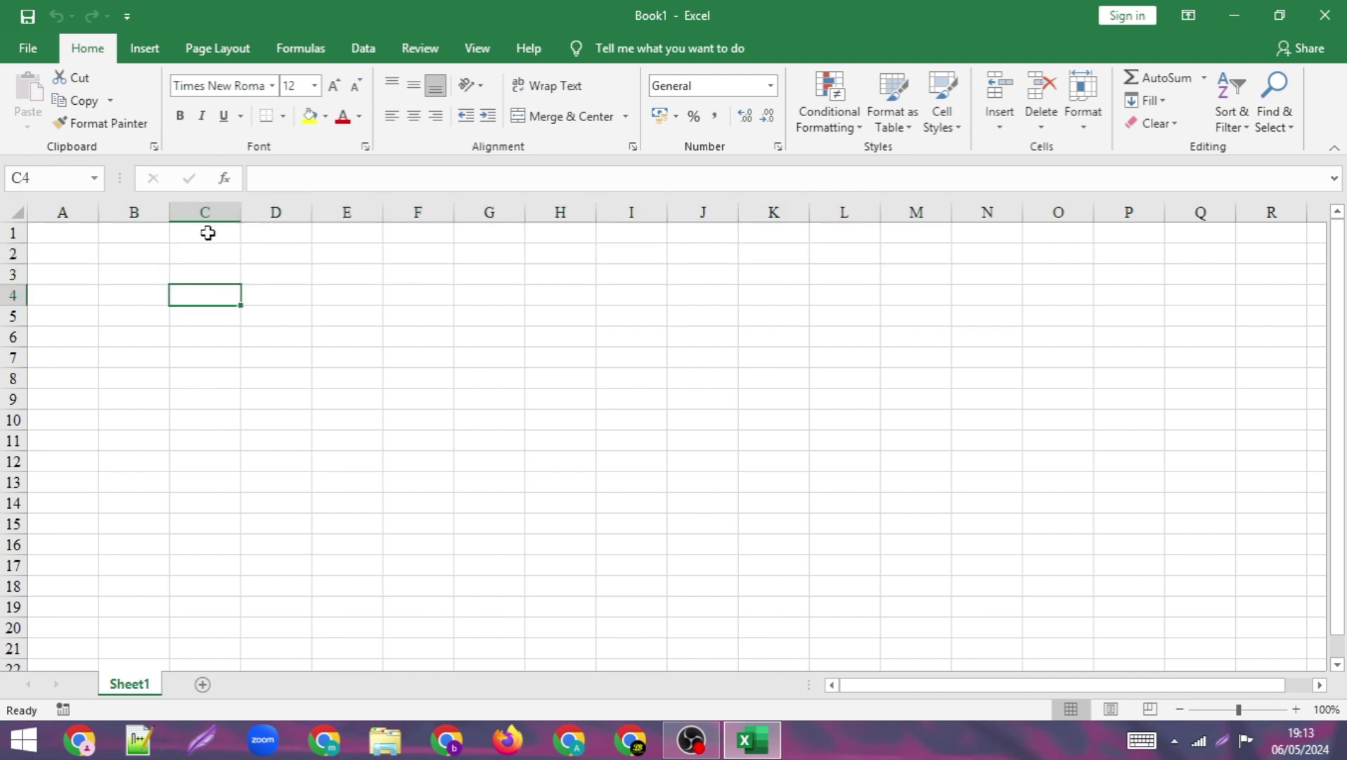
{"action": "left_click_drag", "start_coordinate": [204, 231], "coordinate": [235, 546]}
{"action": "left_click_drag", "start_coordinate": [62, 257], "coordinate": [542, 480]}
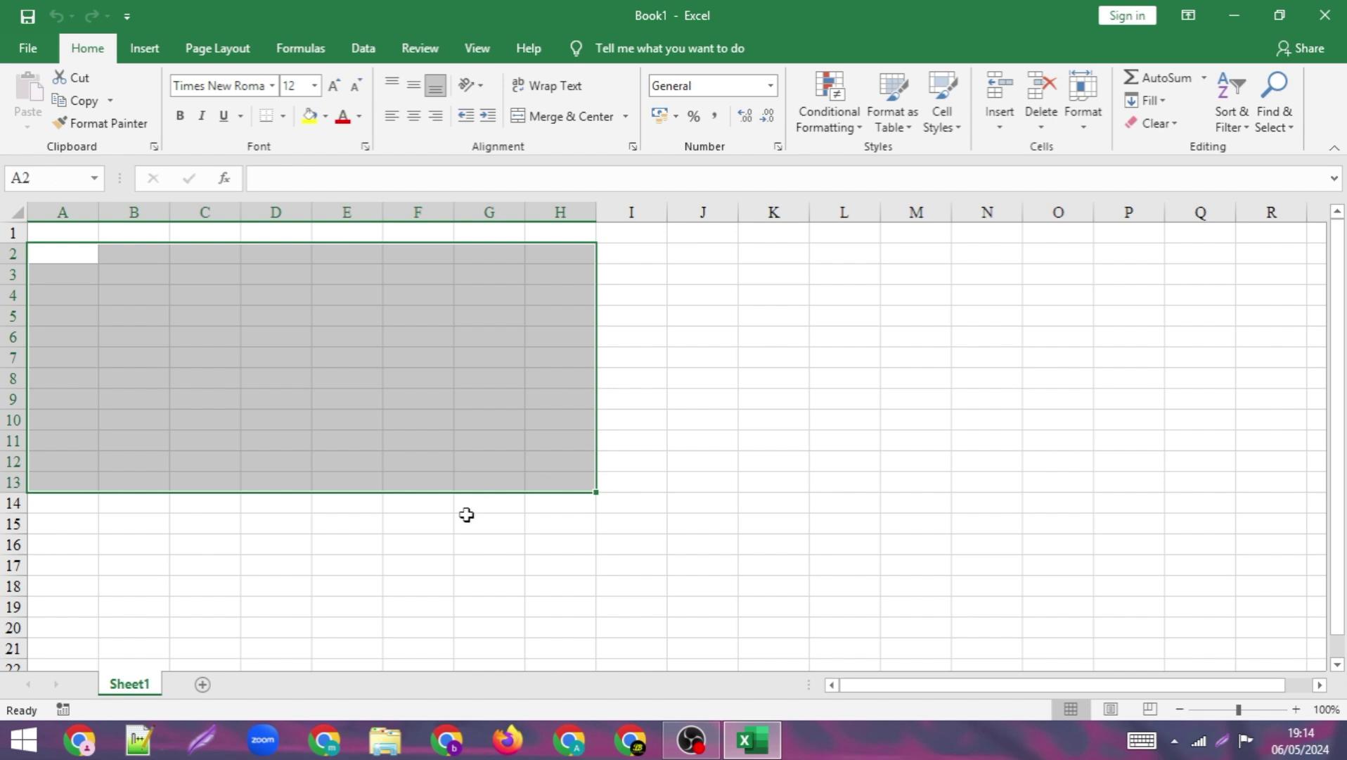
Highlight the range B1:AB5, highlight row 9 from U9 back to column A, and select A3.
{"action": "left_click", "coordinate": [467, 522]}
{"action": "left_click_drag", "start_coordinate": [121, 240], "coordinate": [1085, 318]}
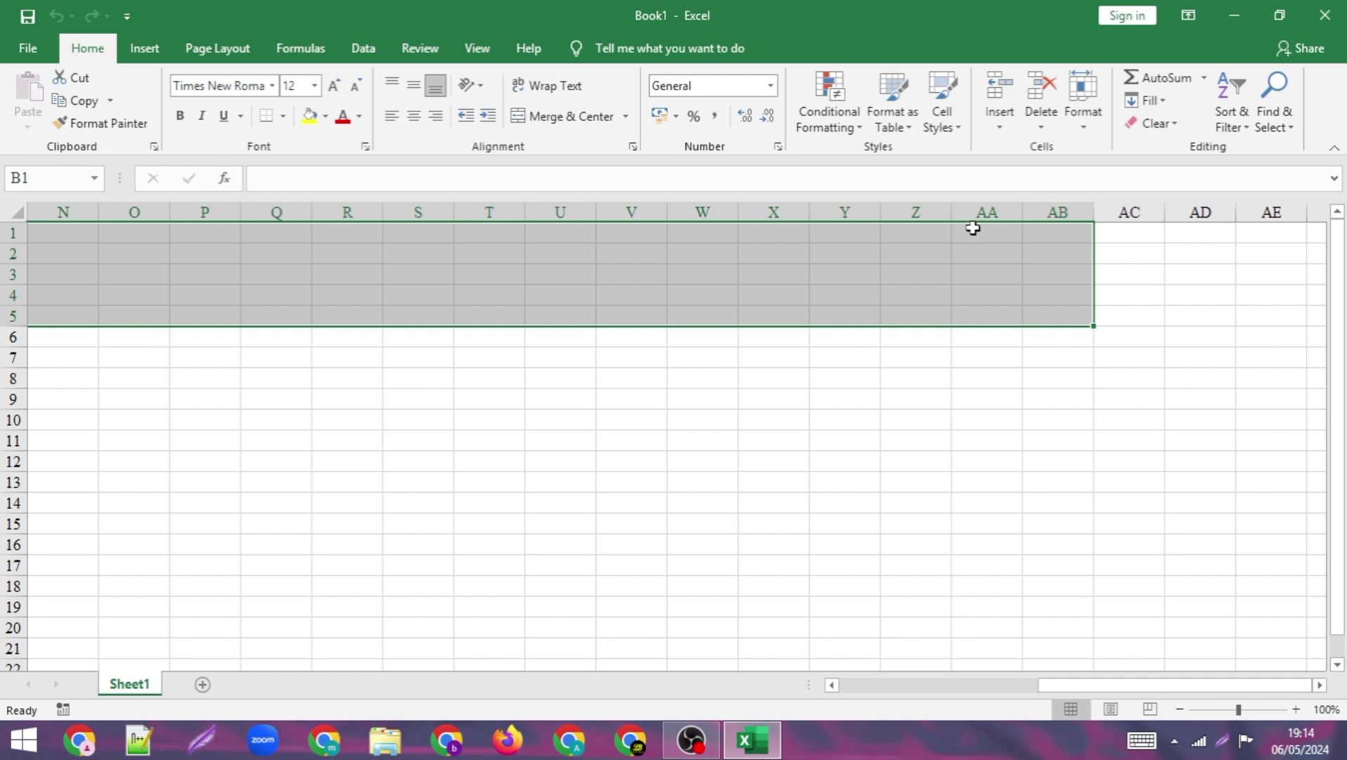
{"action": "left_click", "coordinate": [661, 356]}
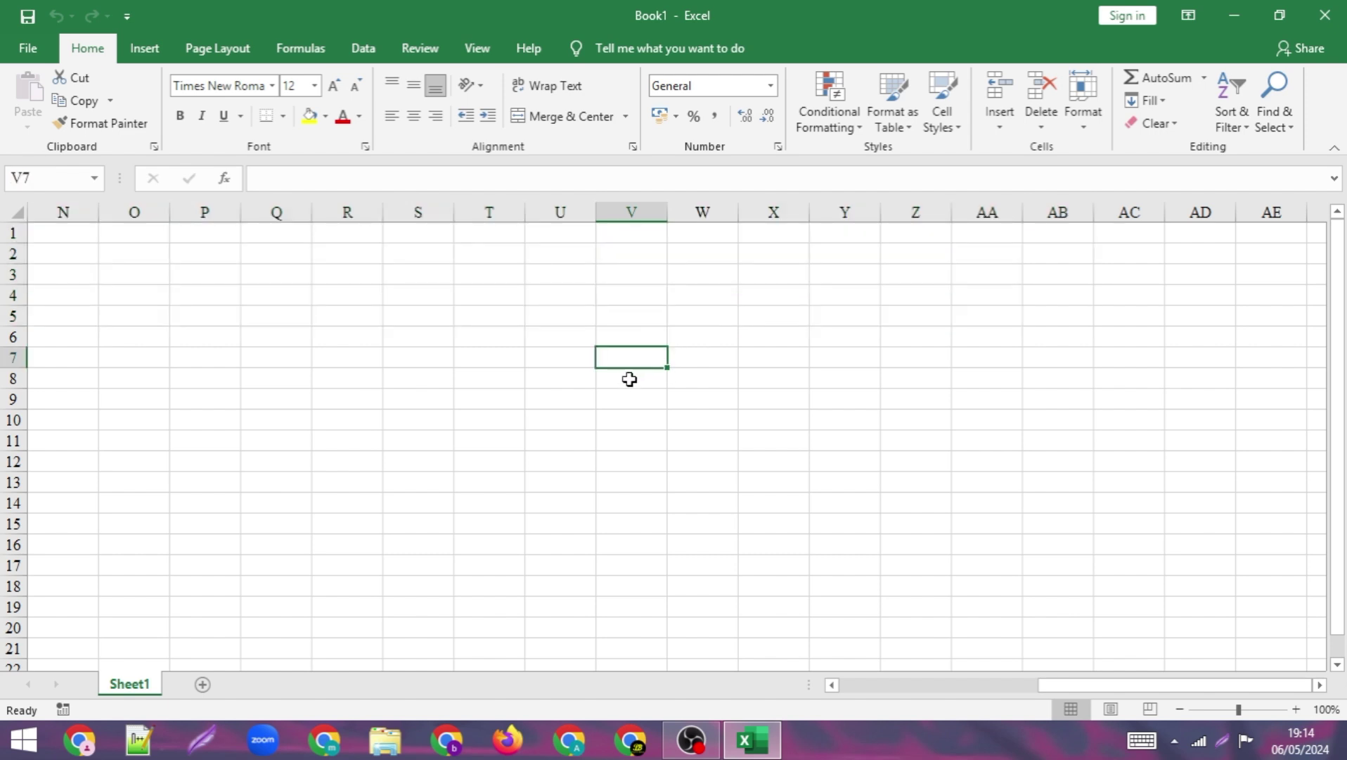
{"action": "left_click_drag", "start_coordinate": [559, 398], "coordinate": [18, 398]}
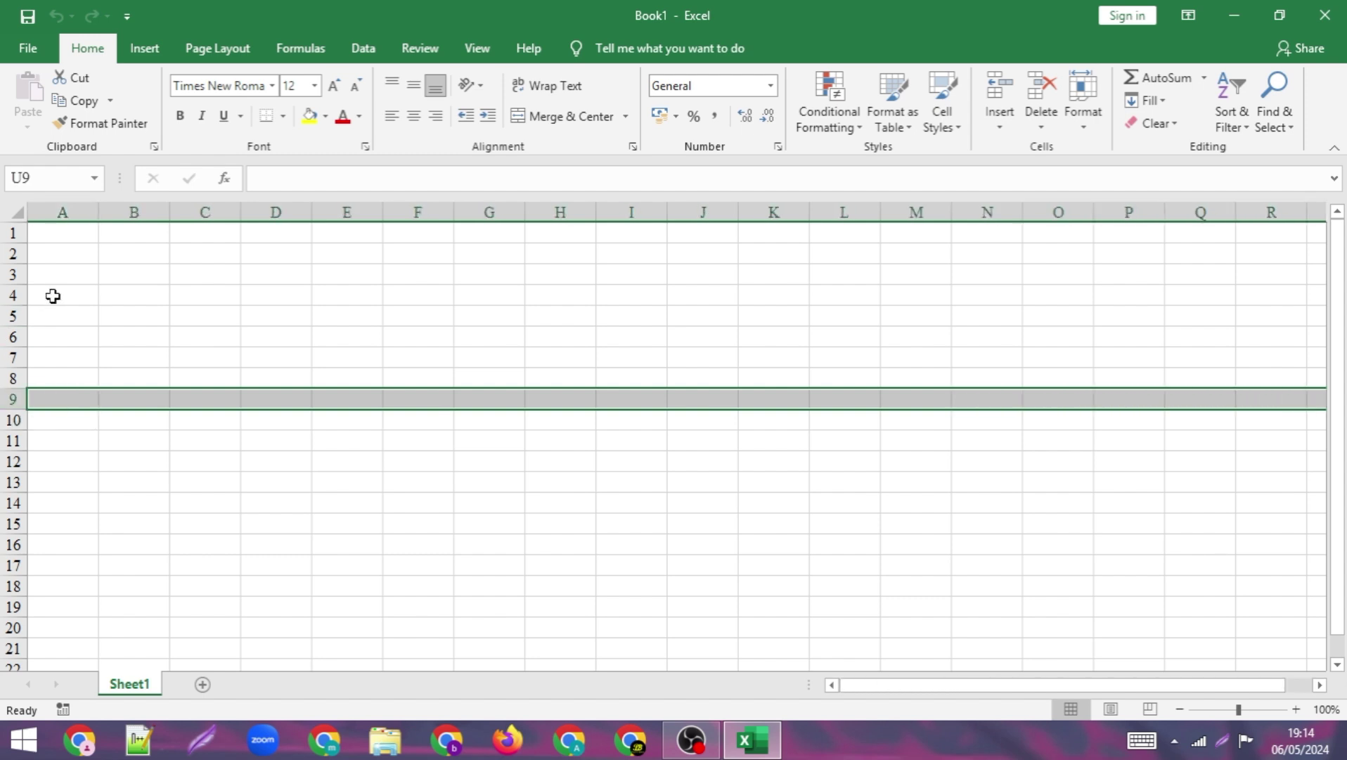
{"action": "left_click", "coordinate": [51, 274]}
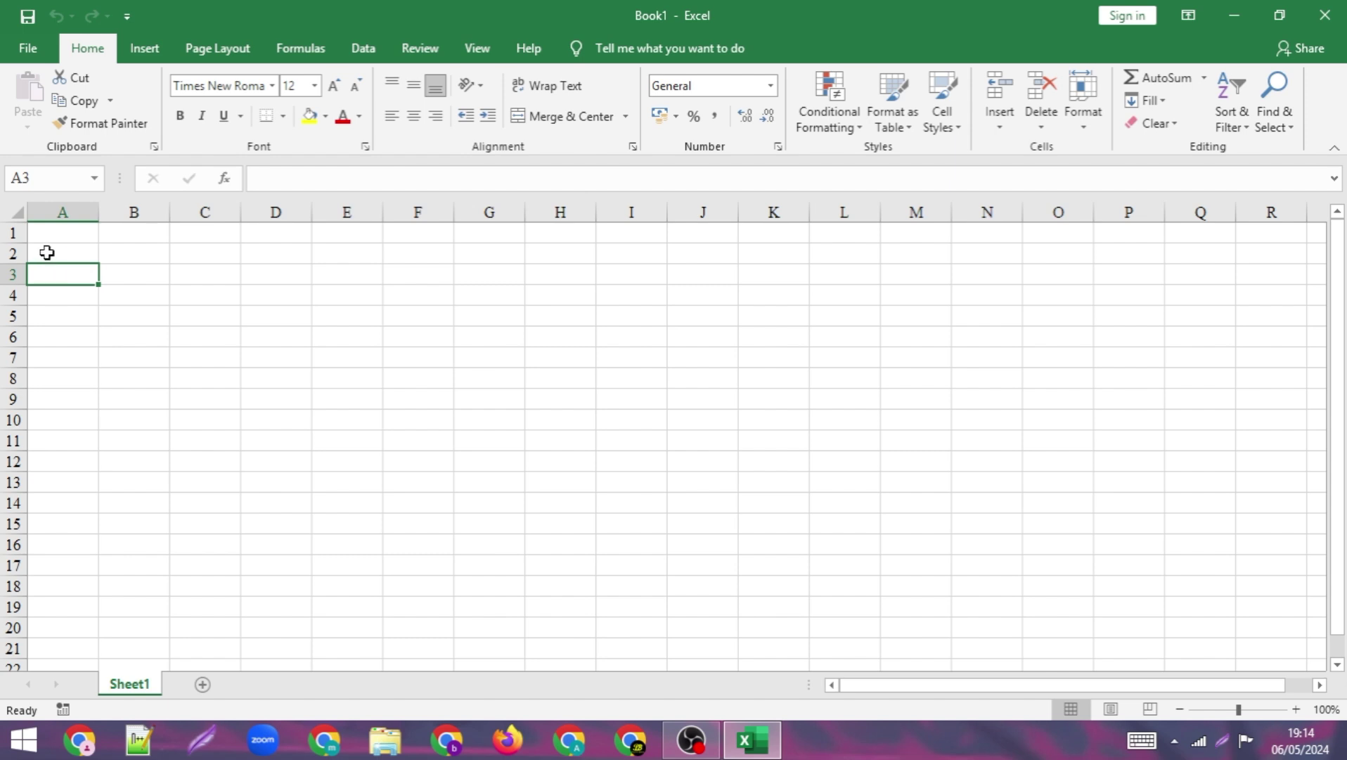
Highlight the row ranges A2:K2 and A4:K4, clearing each selection.
{"action": "left_click_drag", "start_coordinate": [45, 251], "coordinate": [759, 254]}
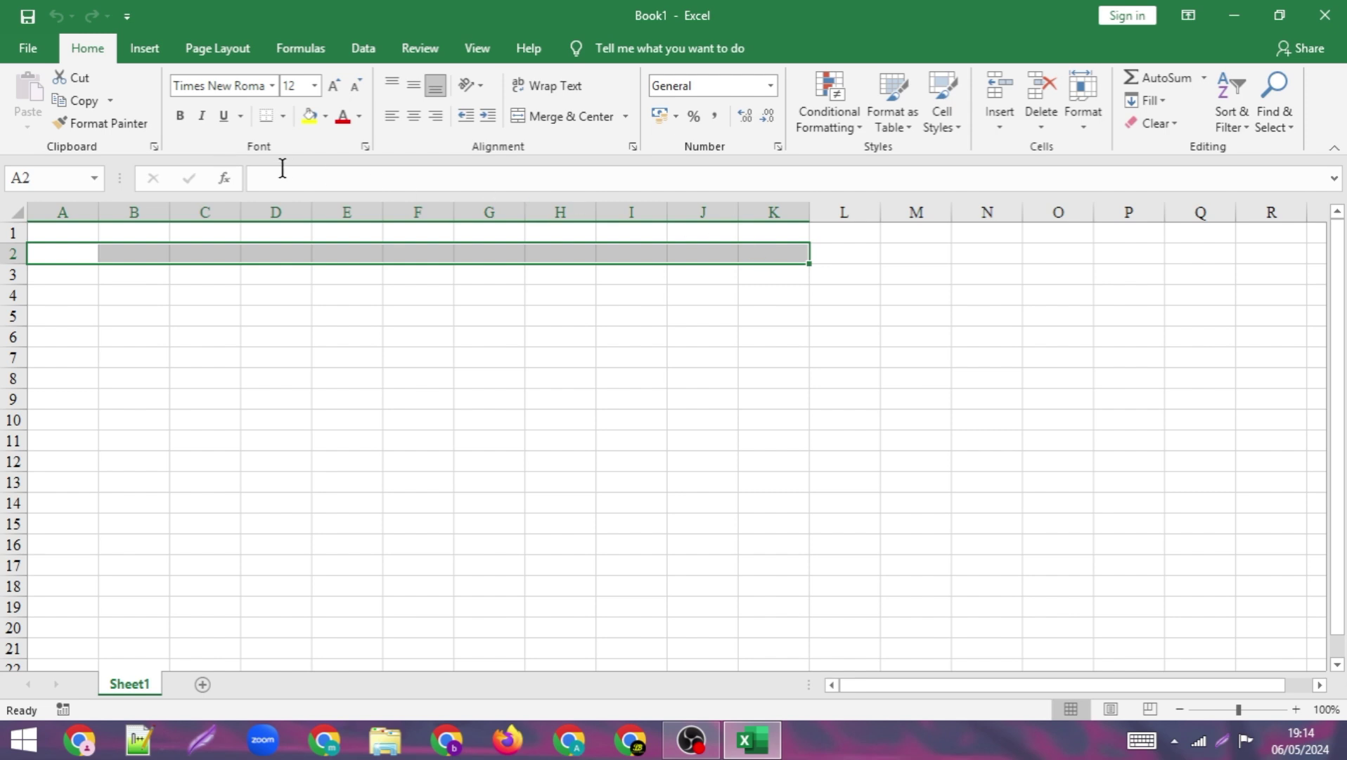
{"action": "left_click", "coordinate": [146, 297]}
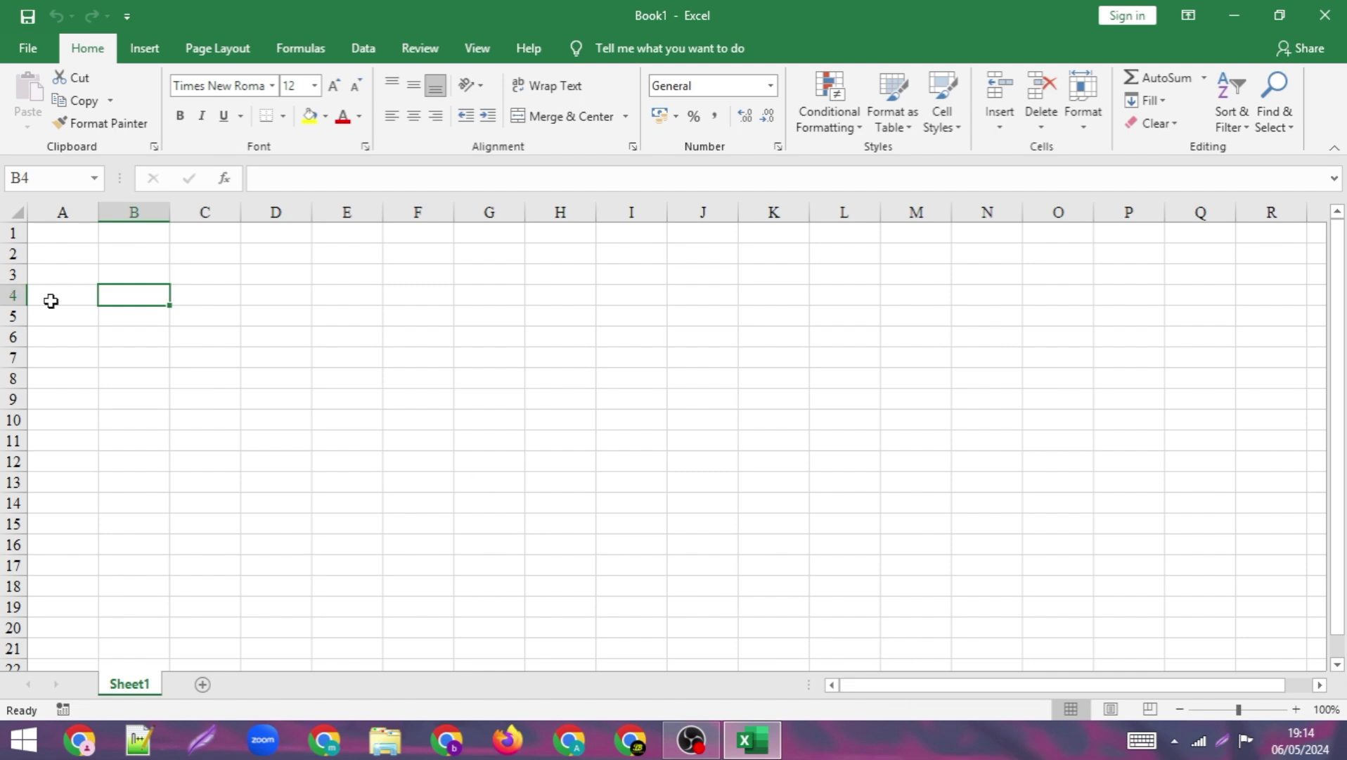
{"action": "left_click_drag", "start_coordinate": [50, 301], "coordinate": [771, 289]}
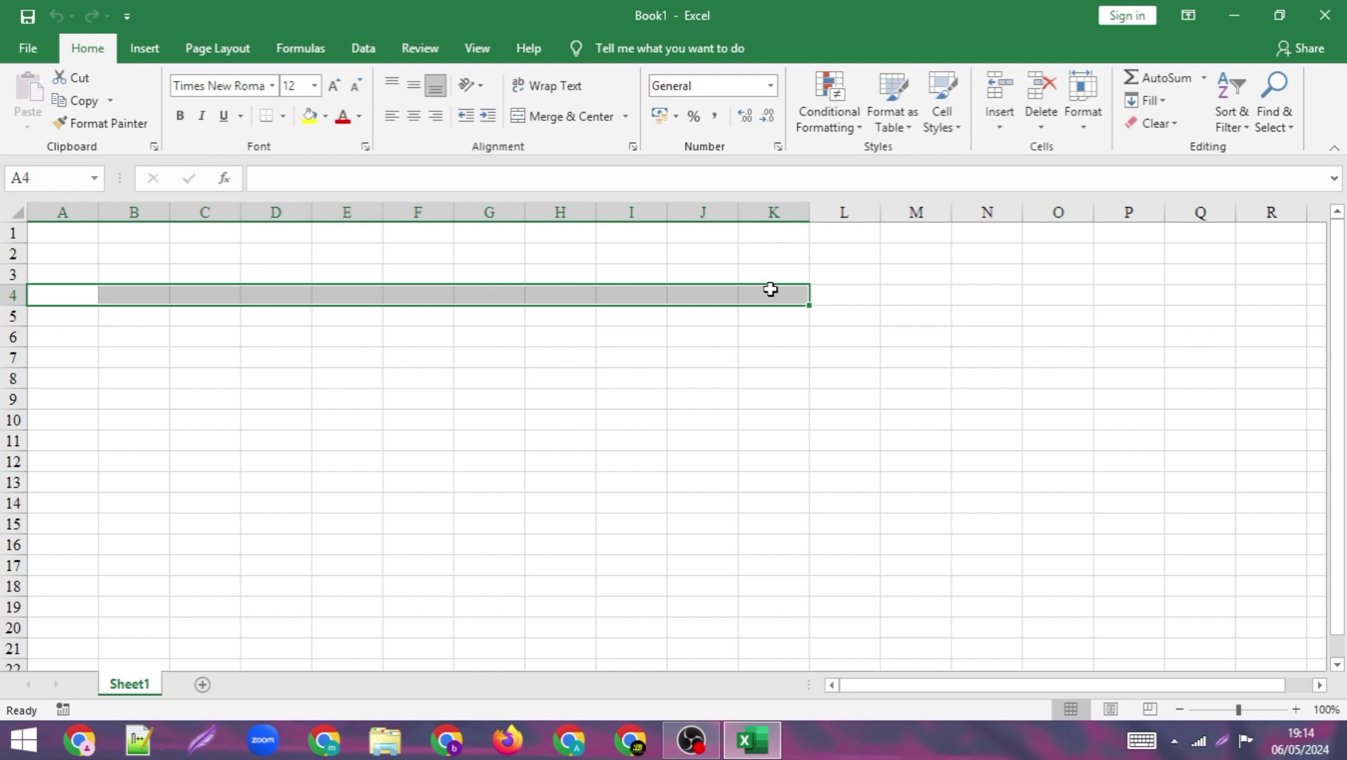
{"action": "left_click", "coordinate": [364, 376]}
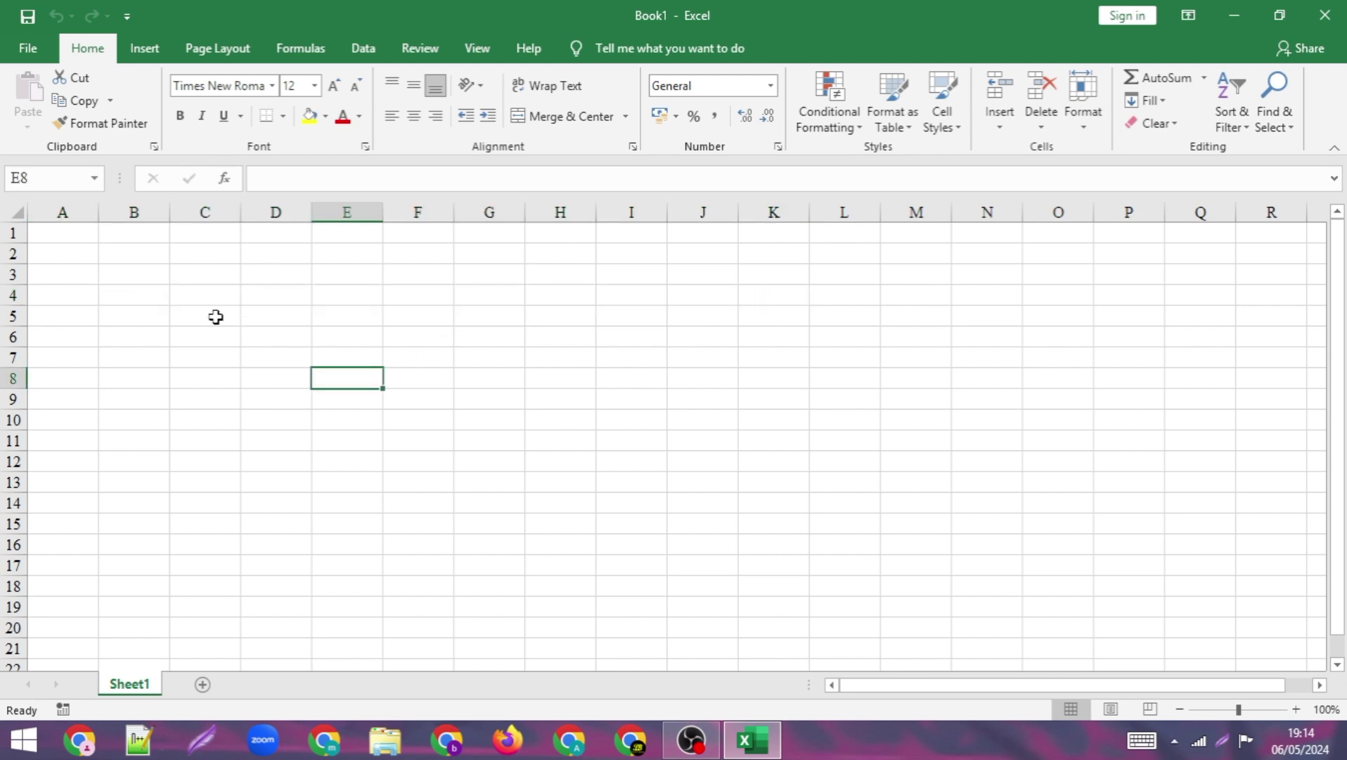
Select single cells one after another across the sheet, including A3, H4, E8, C2, C3 and E4.
{"action": "left_click", "coordinate": [93, 273]}
{"action": "left_click", "coordinate": [239, 280]}
{"action": "left_click", "coordinate": [566, 295]}
{"action": "left_click", "coordinate": [329, 378]}
{"action": "left_click", "coordinate": [202, 256]}
{"action": "left_click", "coordinate": [216, 280]}
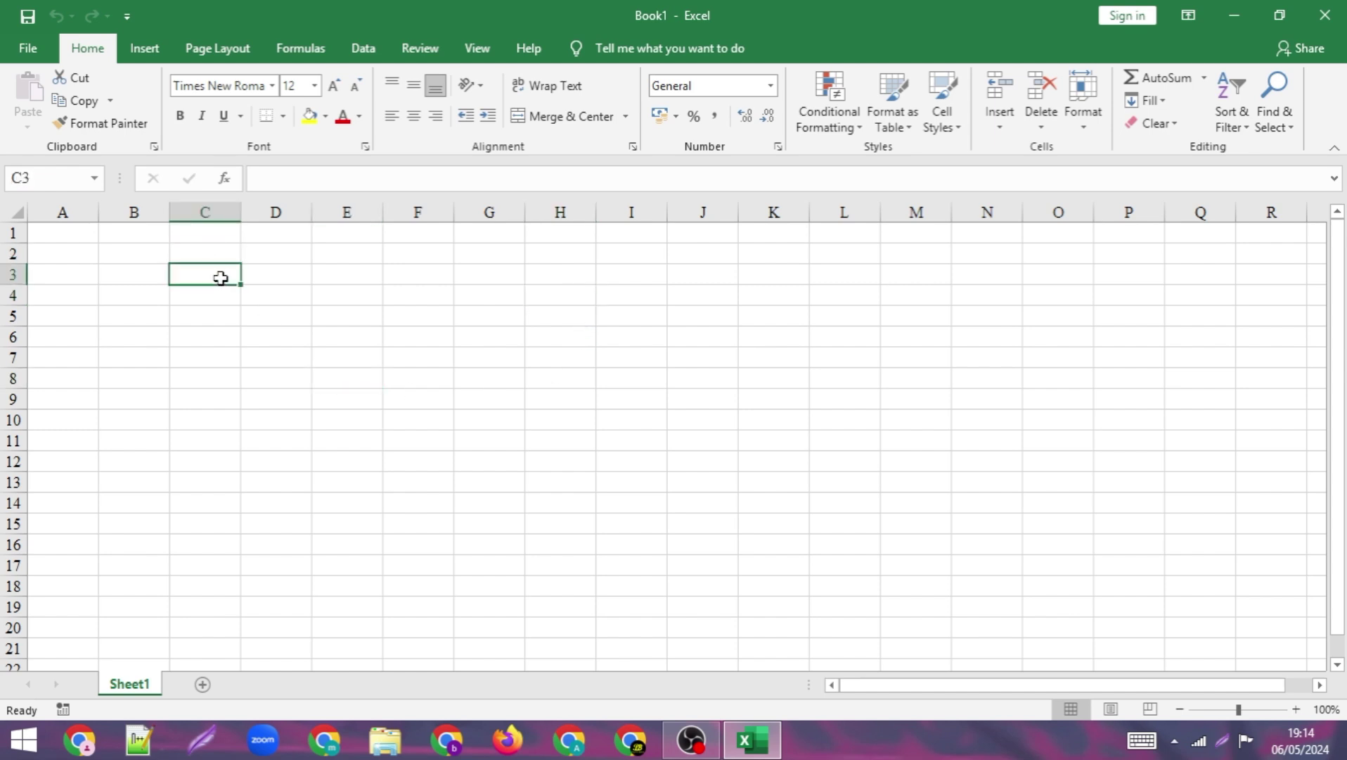
{"action": "left_click", "coordinate": [347, 291]}
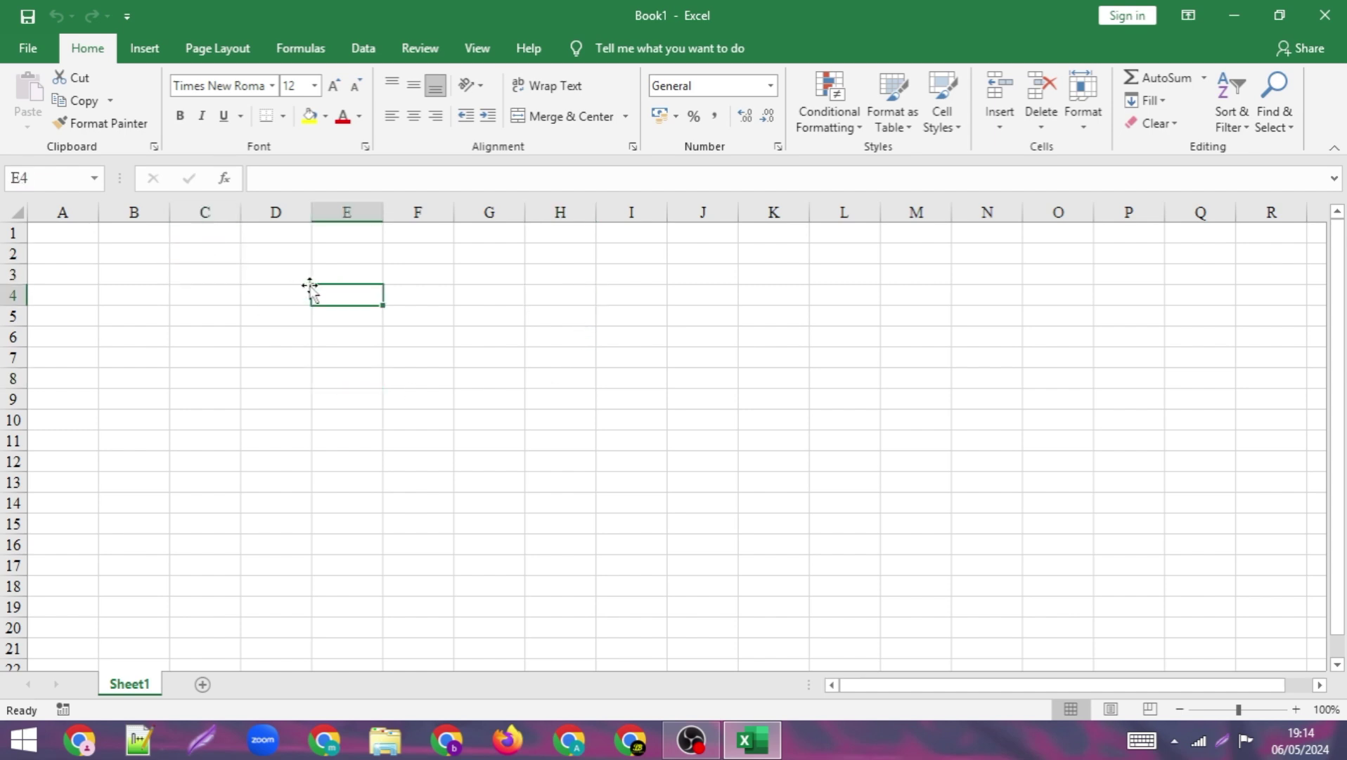
Select C3, move along row 3 past it, and select D3.
{"action": "left_click", "coordinate": [201, 275]}
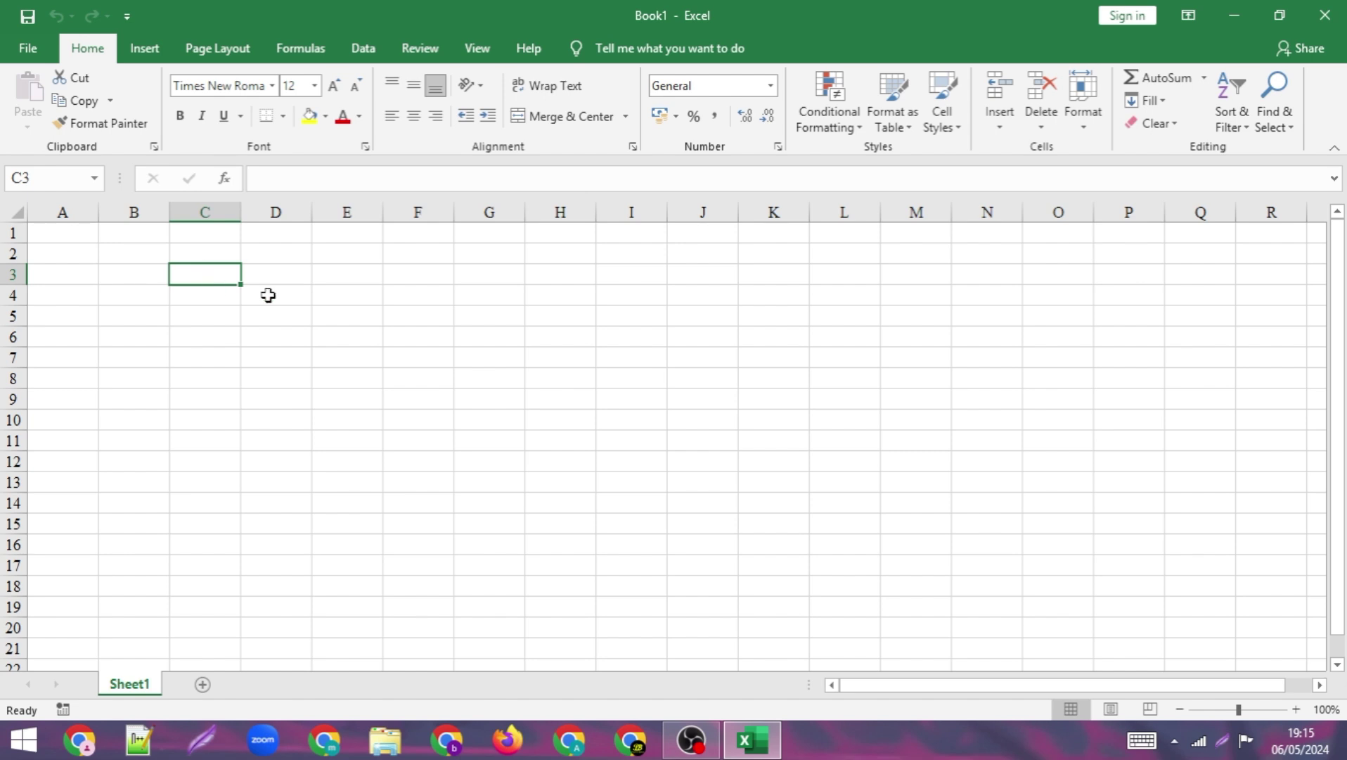
{"action": "key", "text": "Right"}
{"action": "key", "text": "Right"}
{"action": "left_click", "coordinate": [302, 281]}
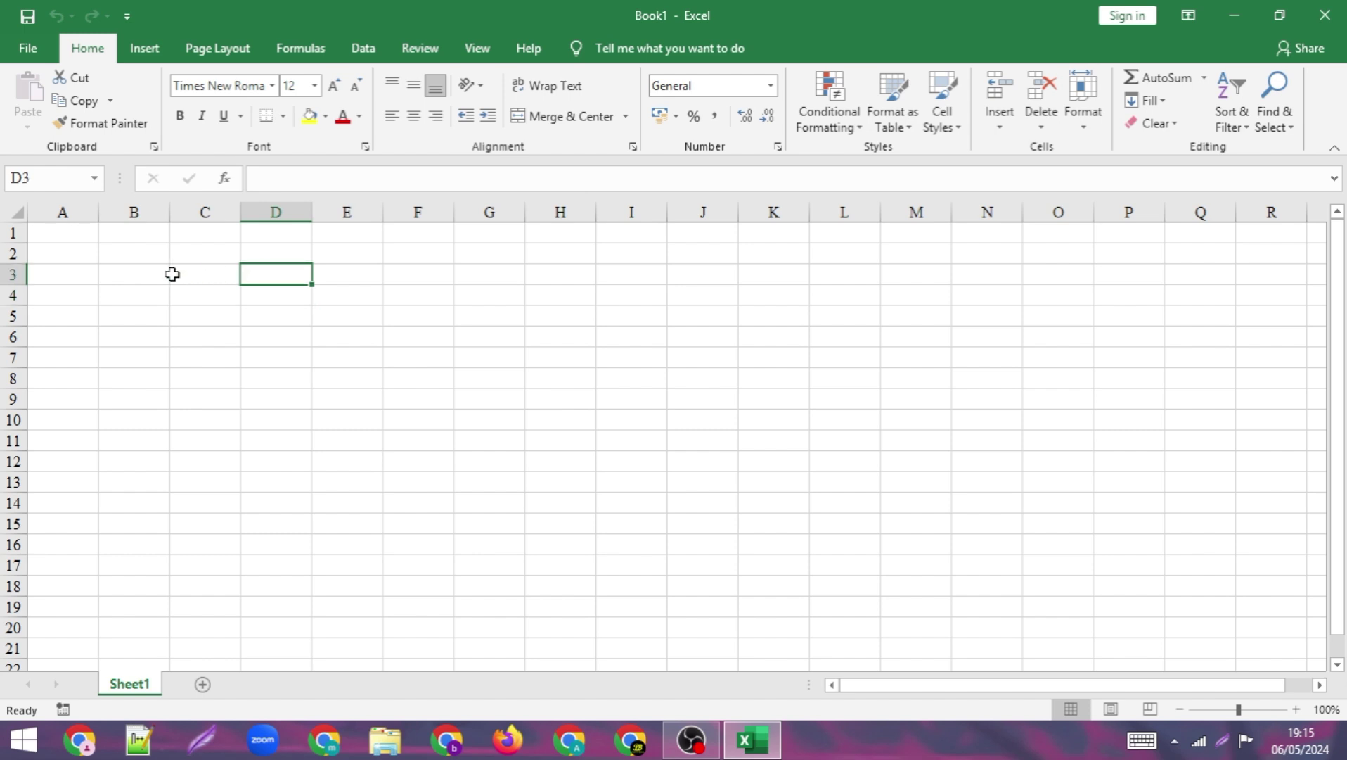
Highlight the cell blocks C3:H9 and C3:G12, clearing each selection, and select F6.
{"action": "left_click_drag", "start_coordinate": [175, 275], "coordinate": [535, 389]}
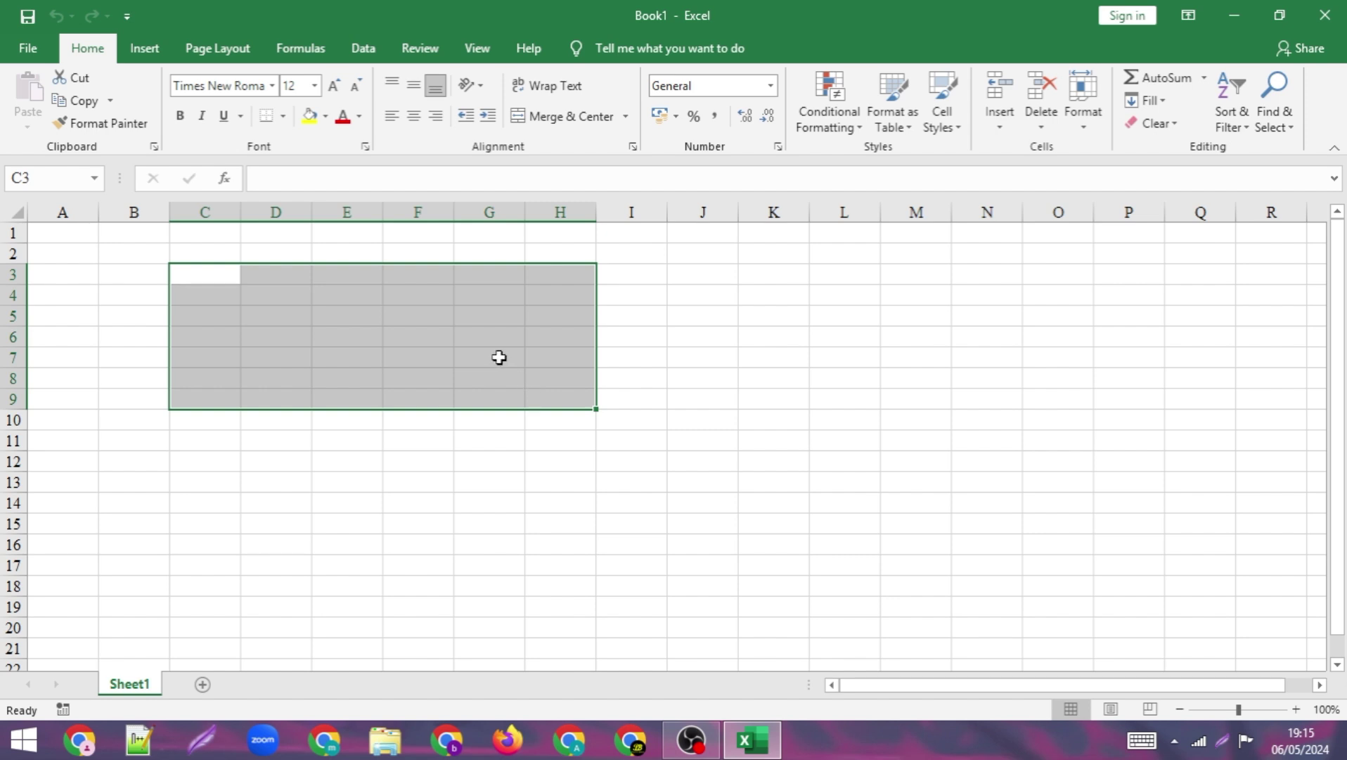
{"action": "left_click", "coordinate": [482, 465]}
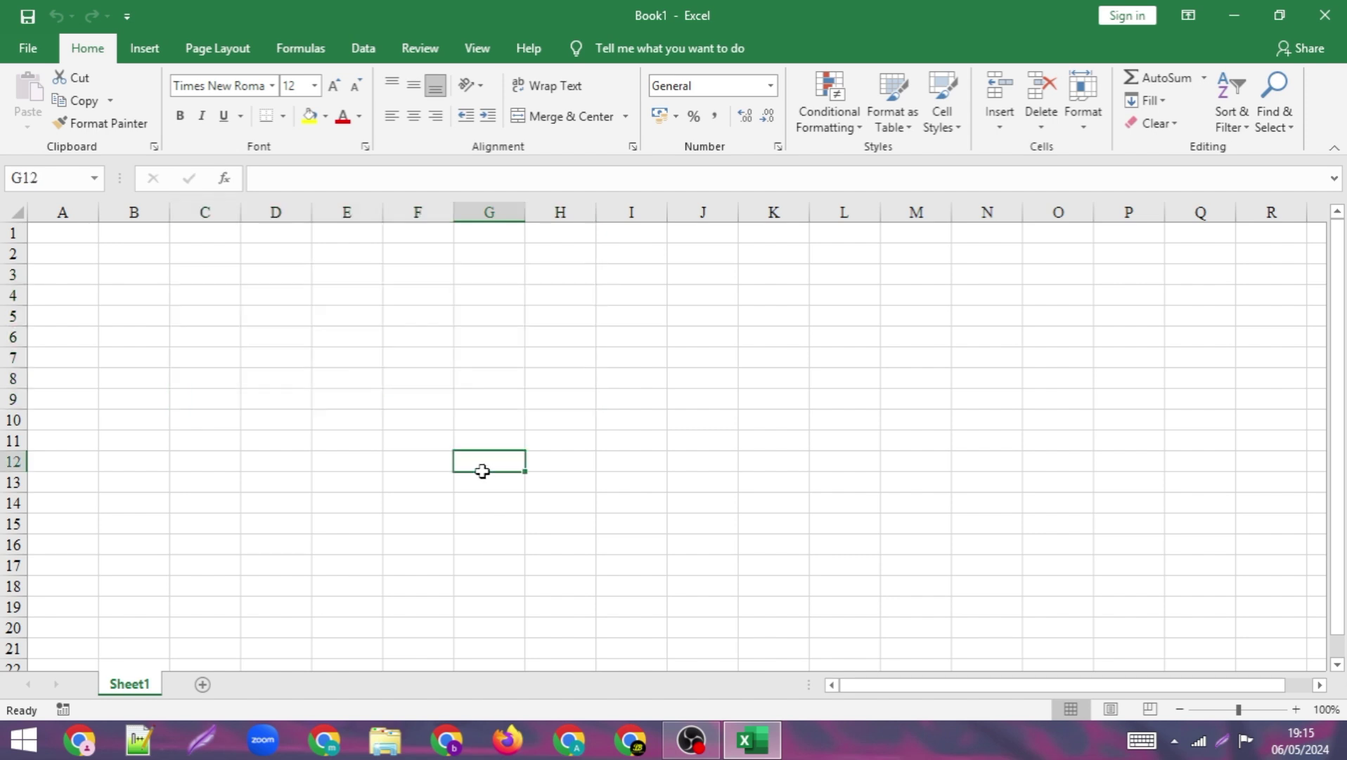
{"action": "left_click", "coordinate": [257, 292]}
{"action": "left_click", "coordinate": [201, 277]}
{"action": "left_click_drag", "start_coordinate": [234, 291], "coordinate": [503, 463]}
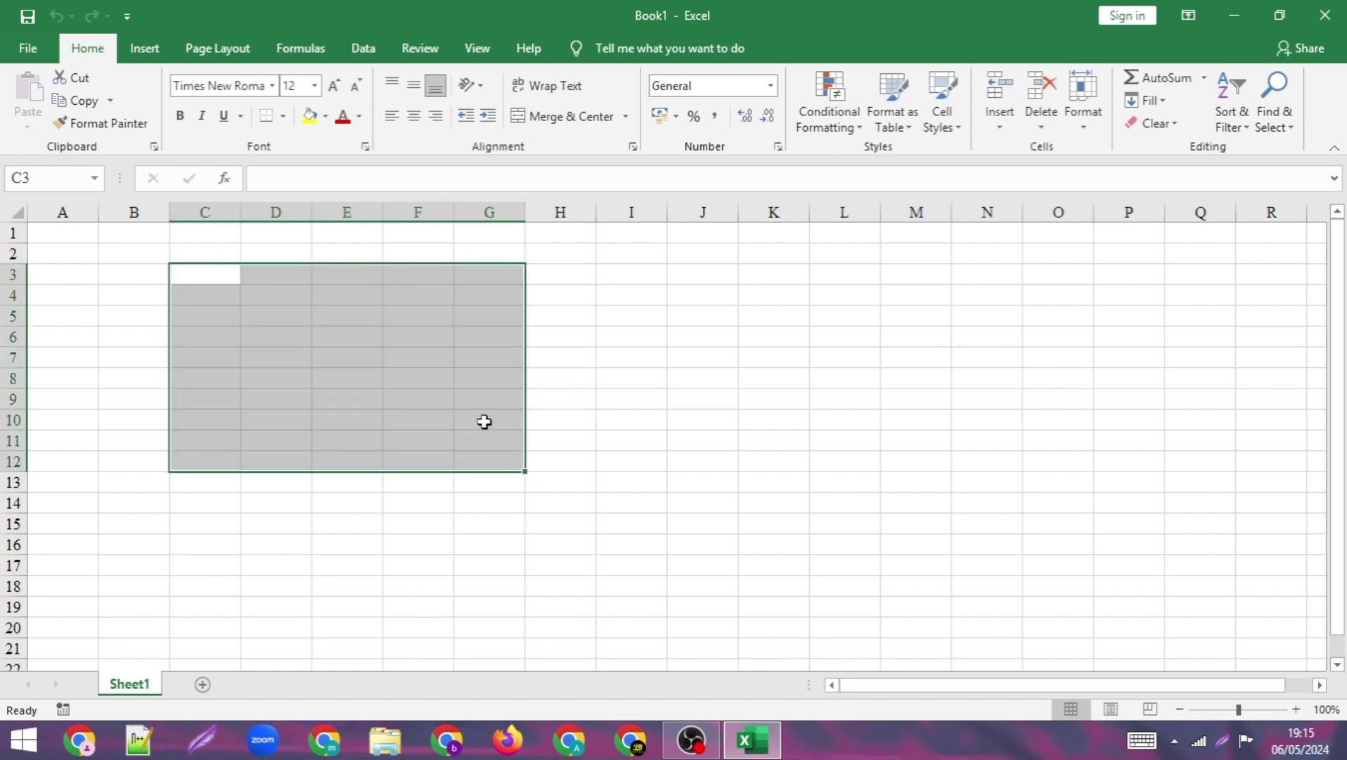
{"action": "left_click", "coordinate": [555, 517]}
{"action": "left_click", "coordinate": [400, 340]}
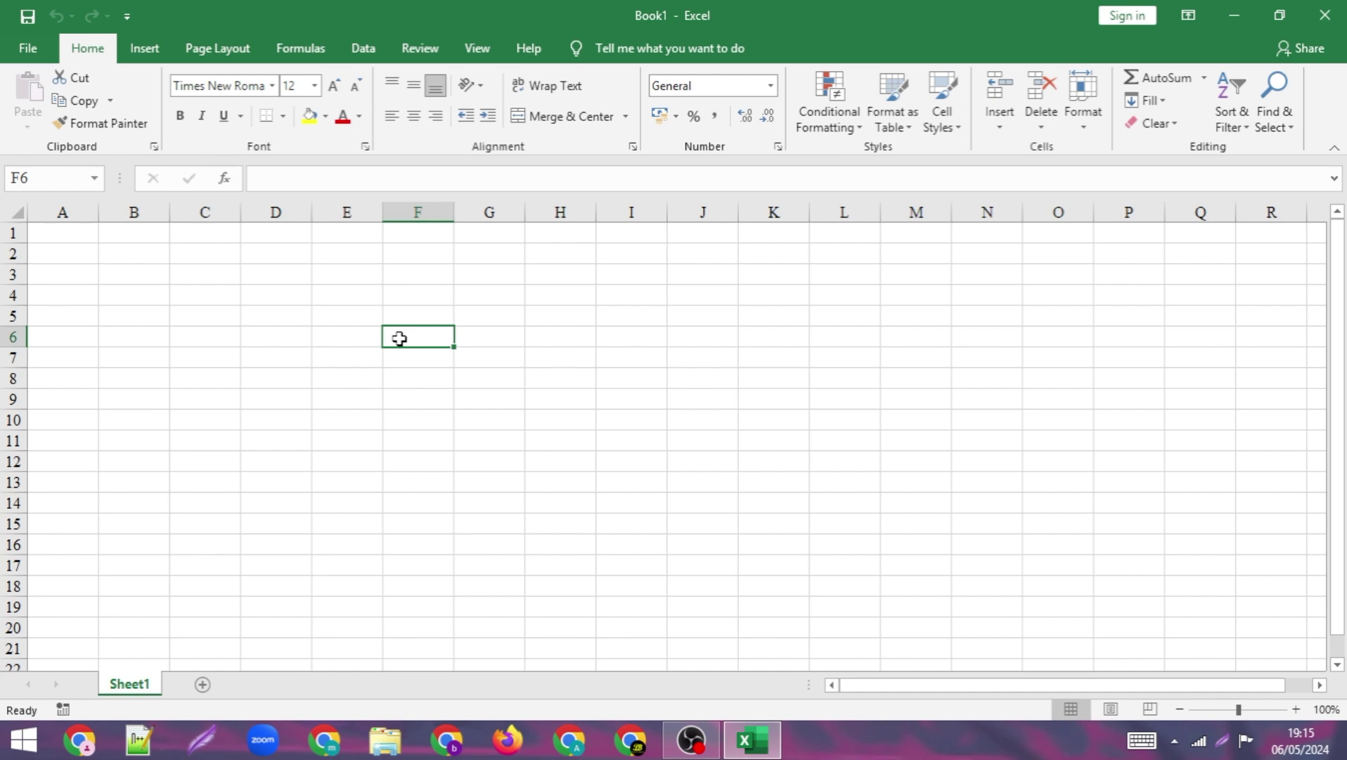
Select the individual cells D6, E8, J8, L10, Q19 and D8 to show their cell addresses.
{"action": "left_click", "coordinate": [281, 333]}
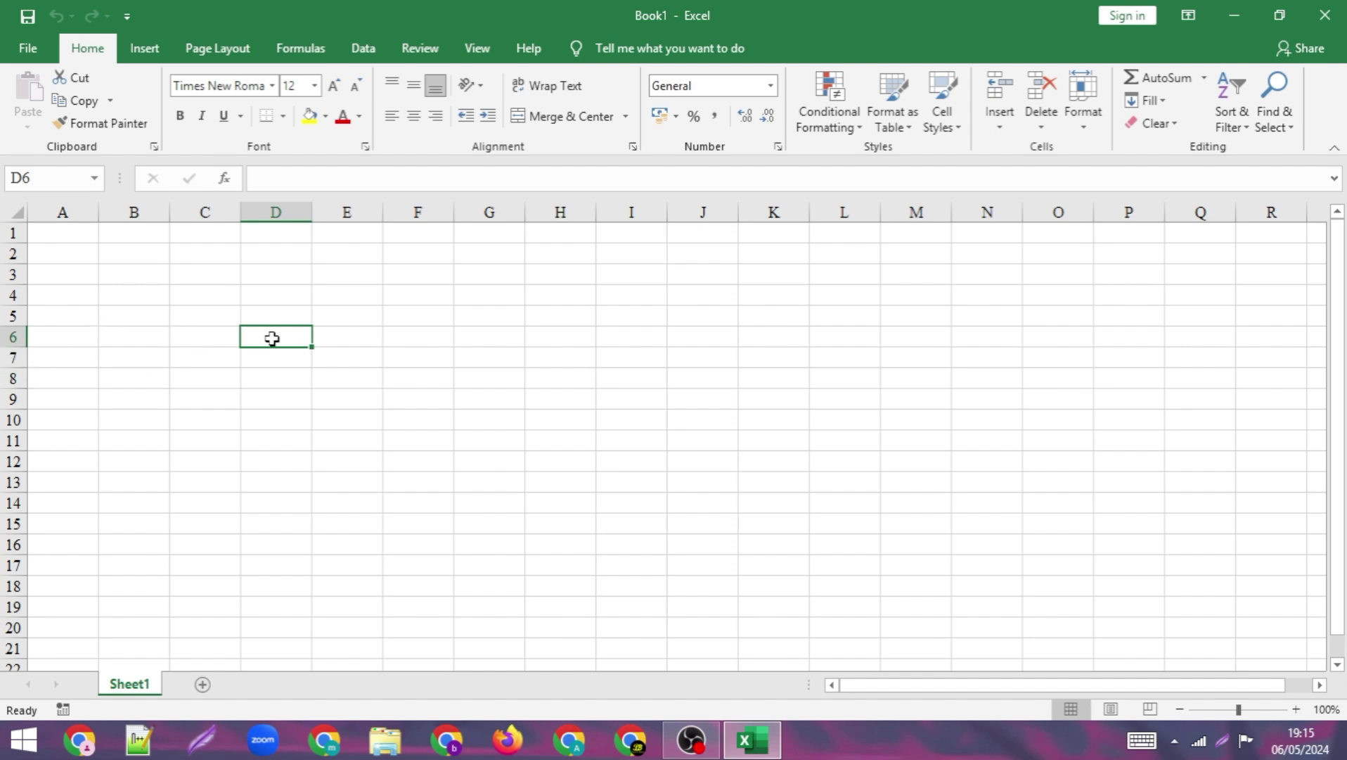
{"action": "left_click", "coordinate": [367, 369]}
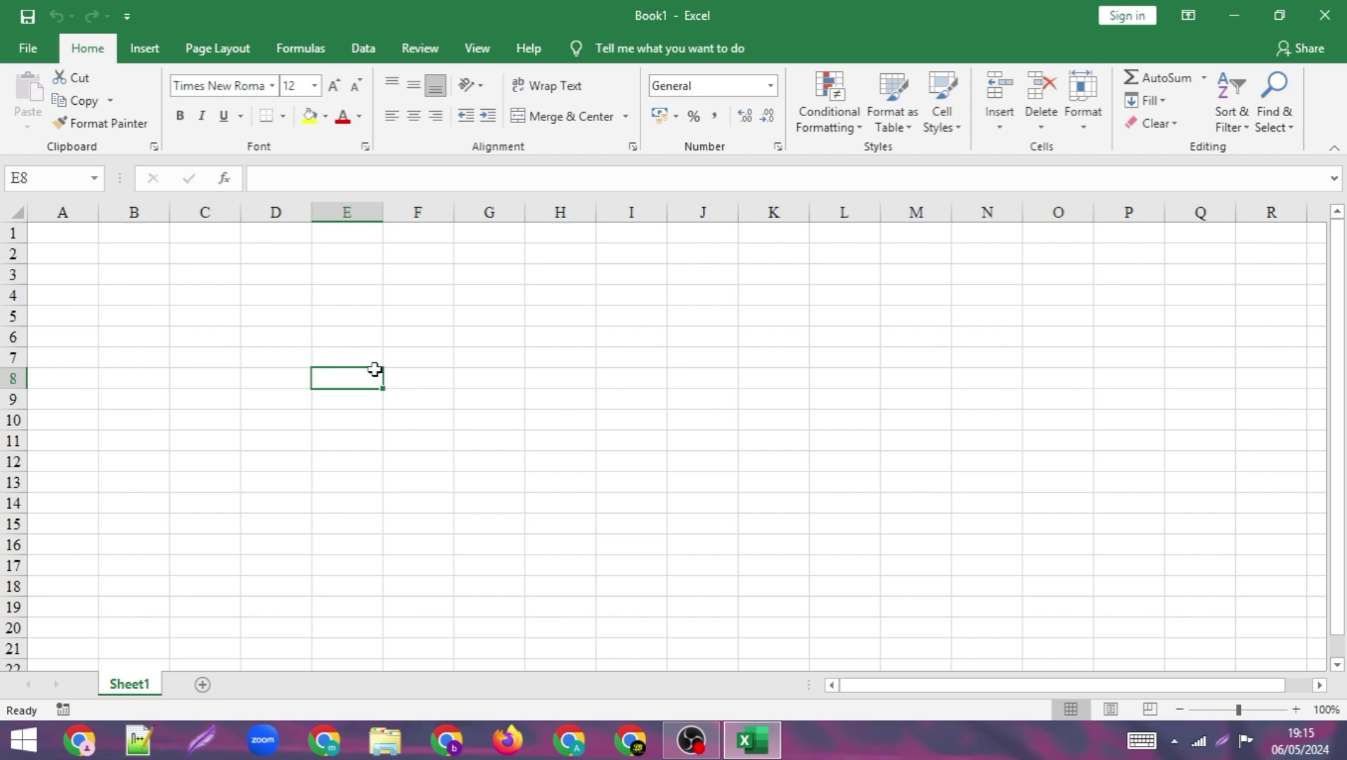
{"action": "left_click", "coordinate": [675, 380]}
{"action": "left_click", "coordinate": [824, 425]}
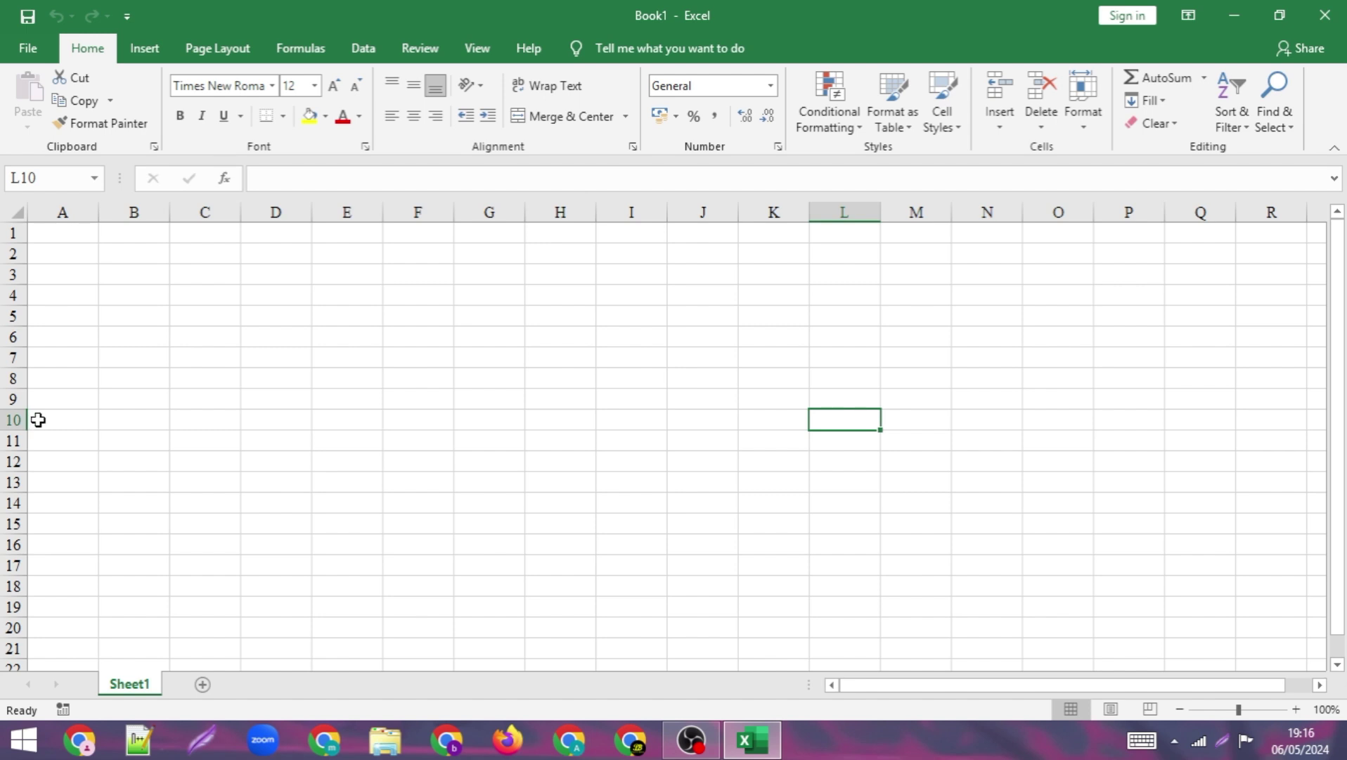
{"action": "left_click", "coordinate": [1204, 600]}
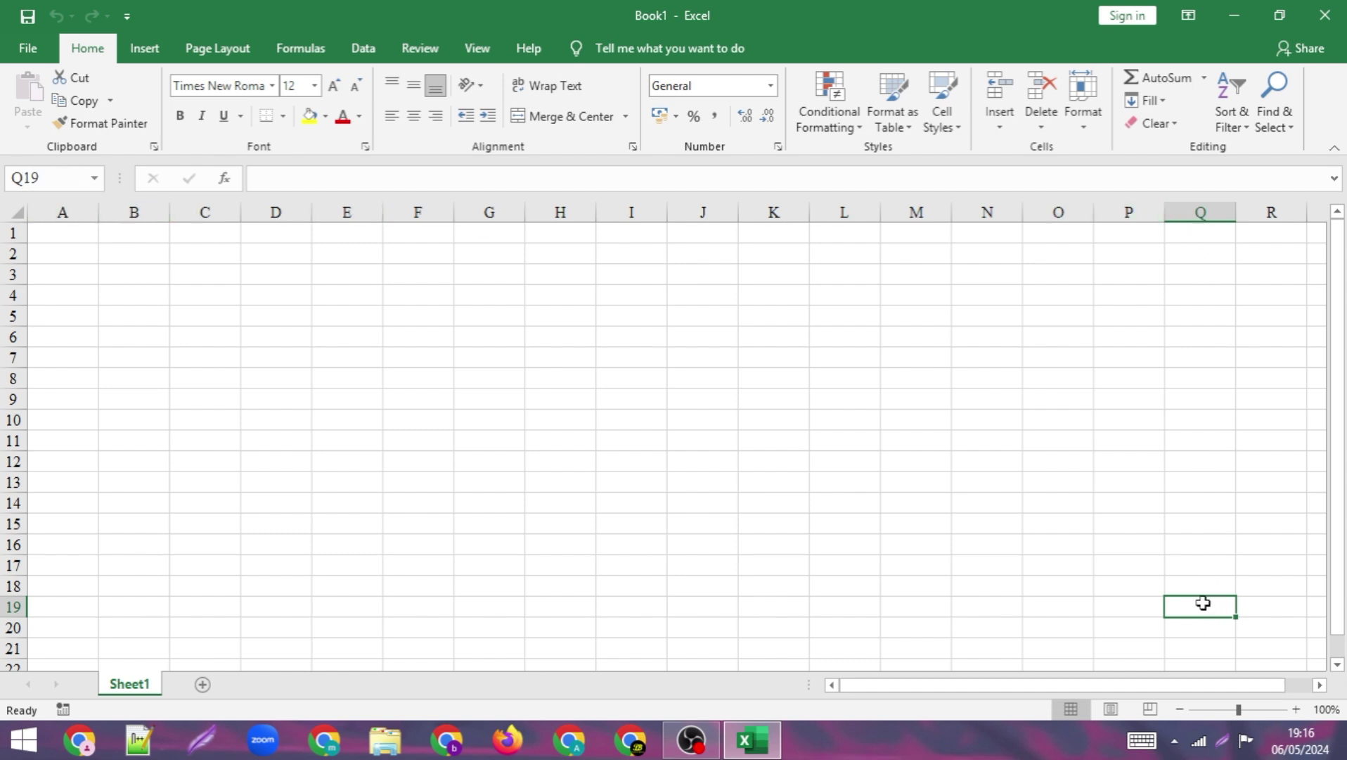
{"action": "left_click", "coordinate": [304, 376]}
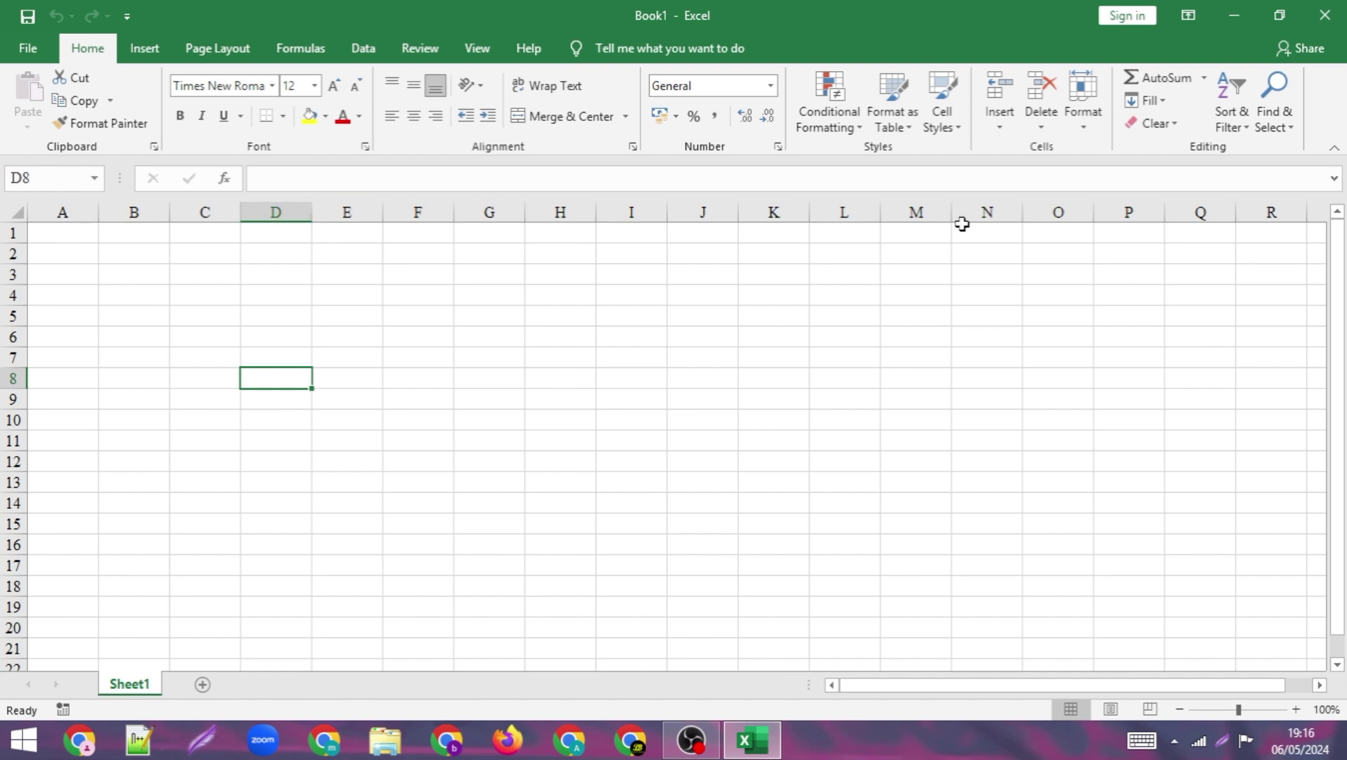
Look through the sheet's rows to beyond row 90, return to row 1, and highlight rows 18 and 19 from T19 back to column A.
{"action": "left_click", "coordinate": [1338, 355]}
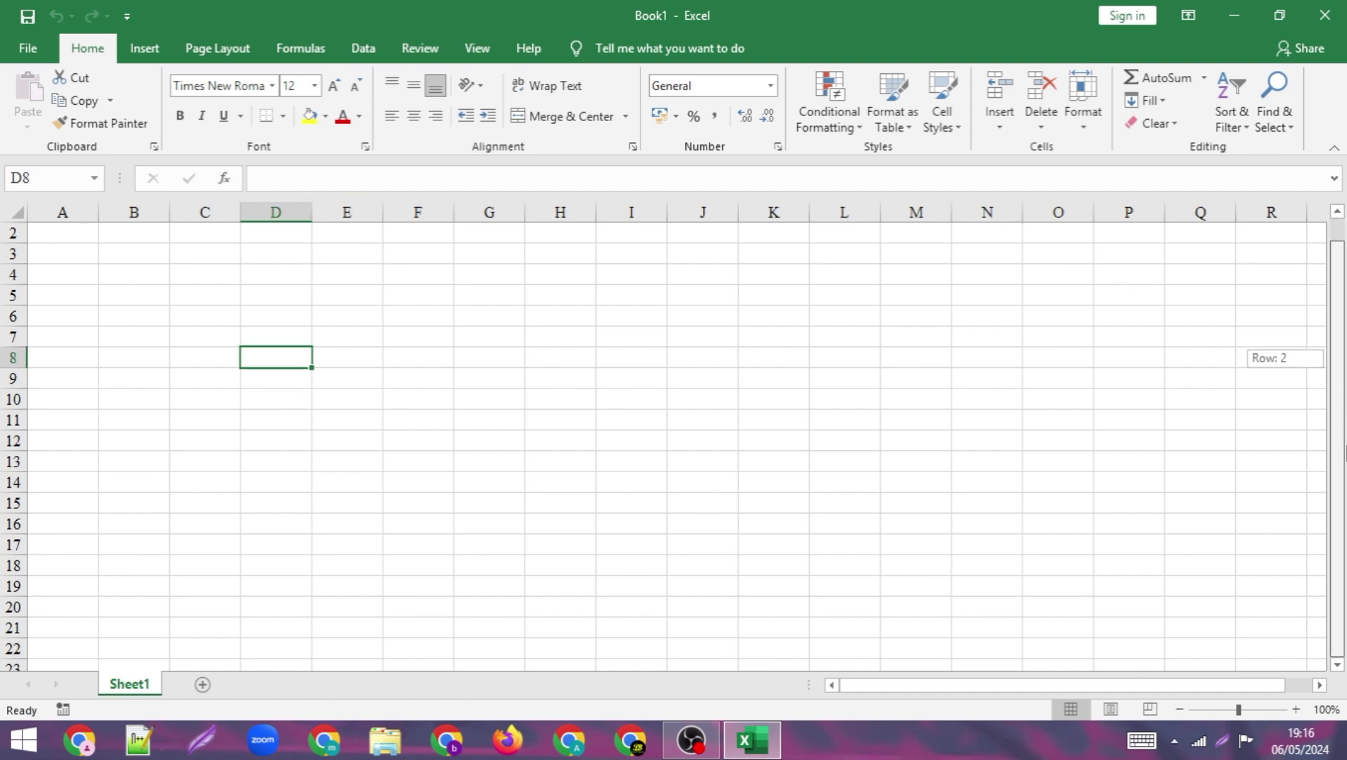
{"action": "scroll", "coordinate": [453, 320], "scroll_direction": "down", "scroll_amount": 20}
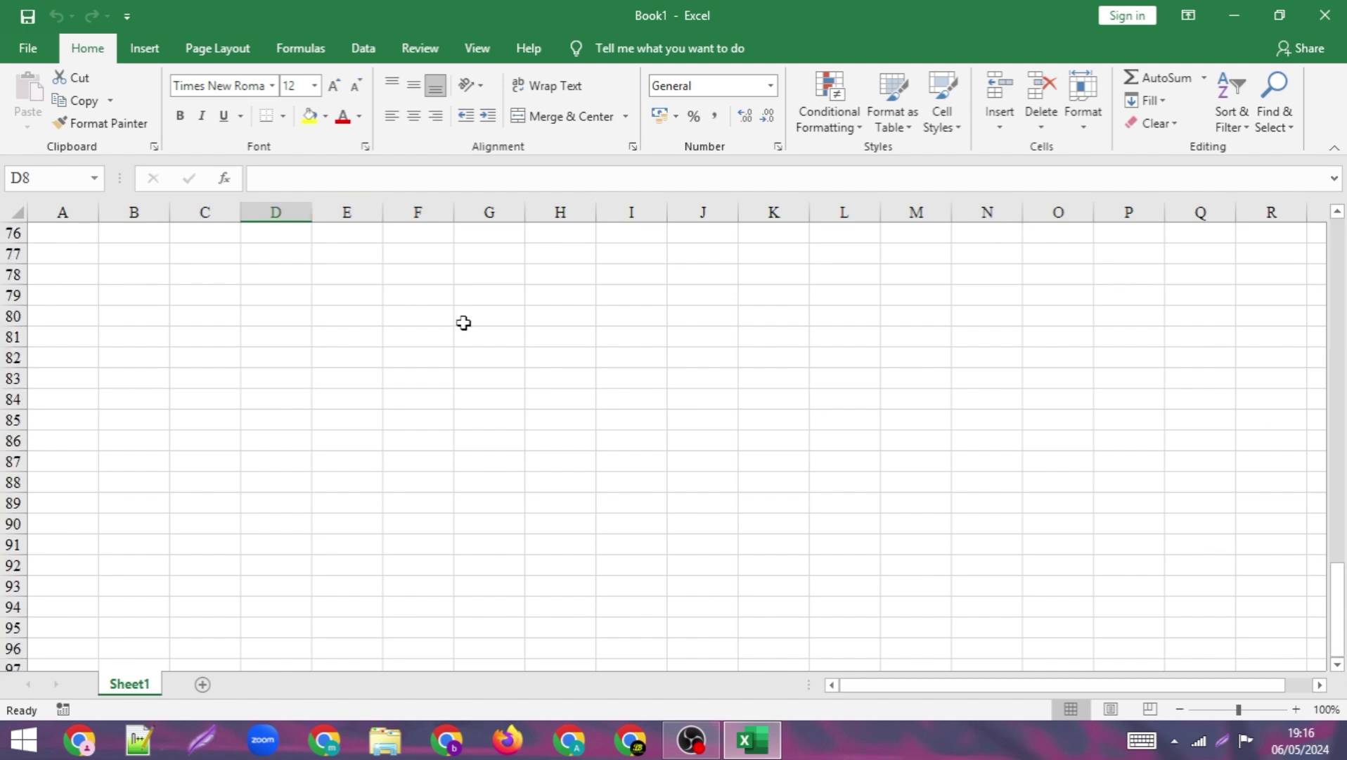
{"action": "scroll", "coordinate": [464, 322], "scroll_direction": "up", "scroll_amount": 19}
{"action": "scroll", "coordinate": [471, 323], "scroll_direction": "up", "scroll_amount": 4}
{"action": "left_click_drag", "start_coordinate": [555, 337], "coordinate": [1336, 351]}
{"action": "left_click_drag", "start_coordinate": [634, 419], "coordinate": [14, 399]}
{"action": "scroll", "coordinate": [131, 370], "scroll_direction": "up", "scroll_amount": 3}
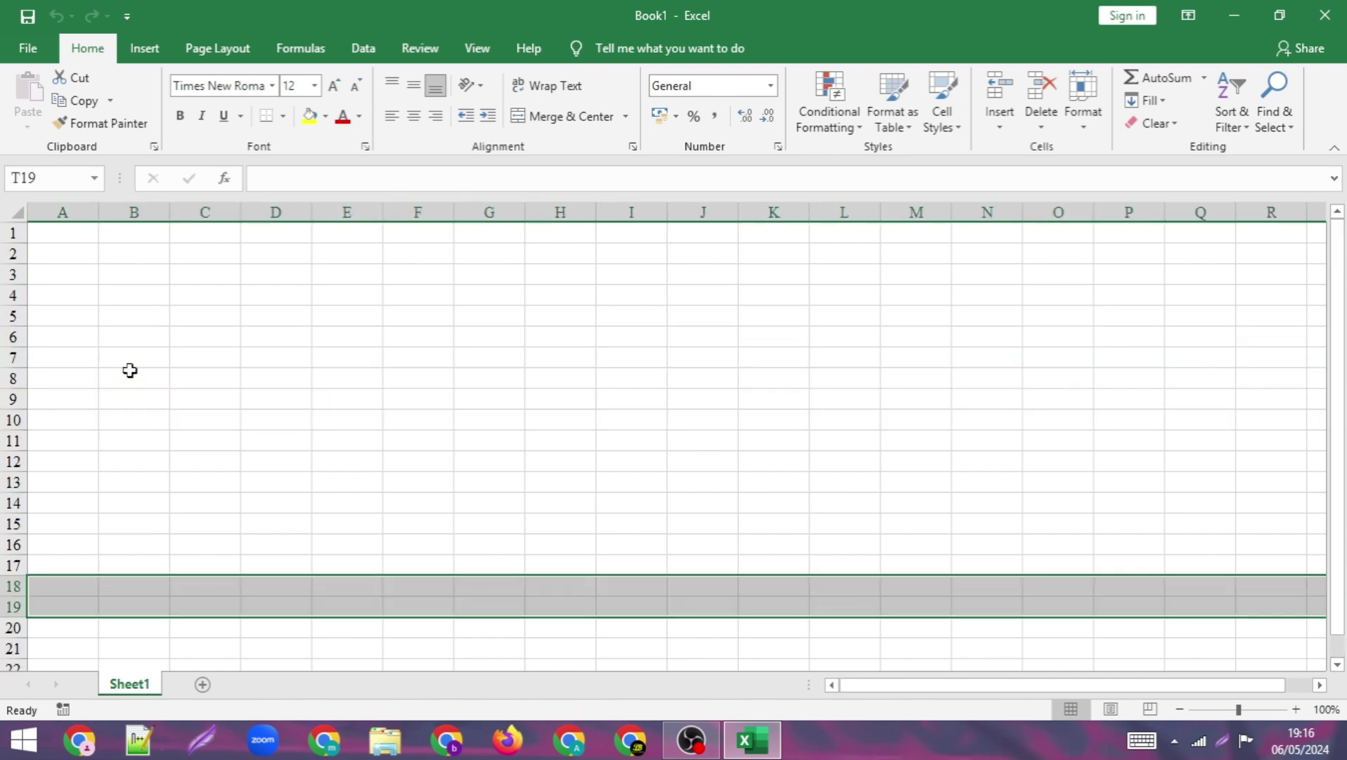
Add two new worksheets to the workbook and open Sheet1, Sheet2 and Sheet3 in turn.
{"action": "left_click", "coordinate": [203, 684]}
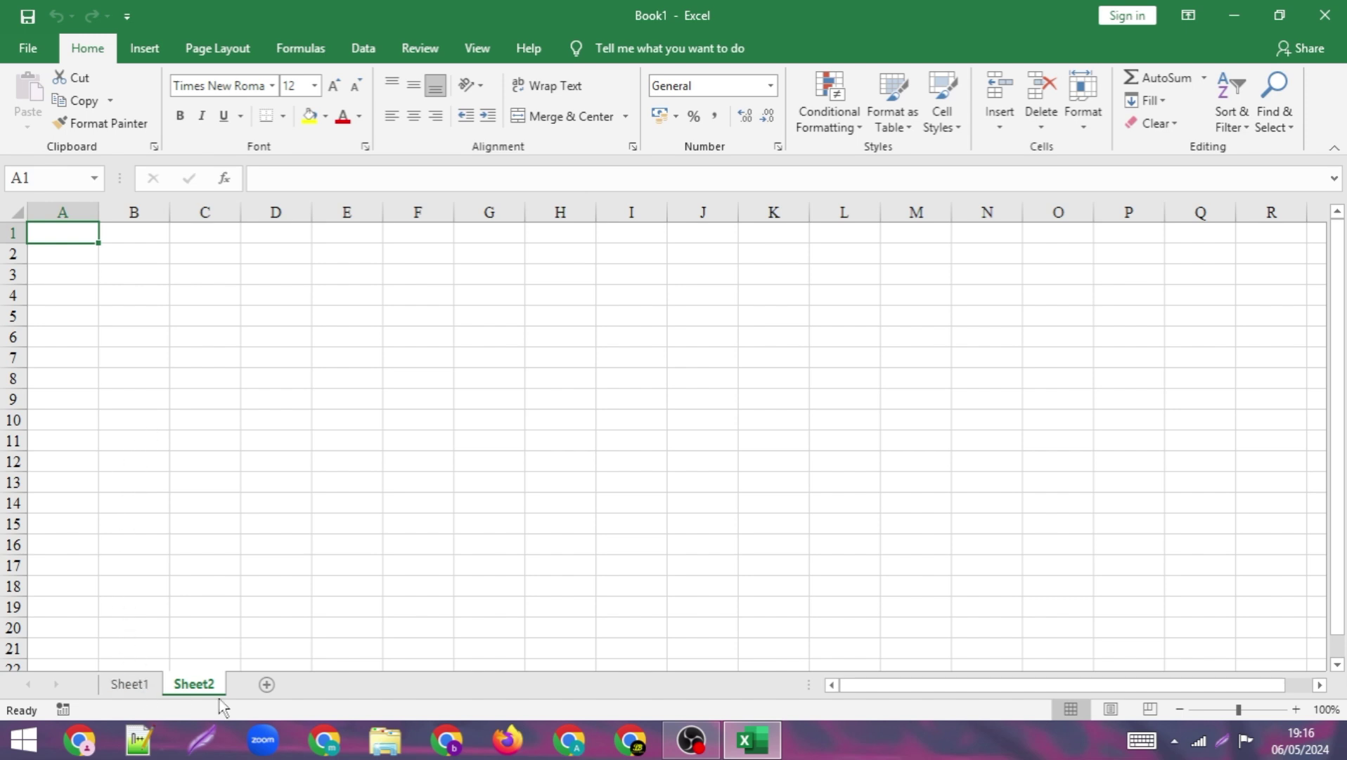
{"action": "left_click", "coordinate": [267, 687]}
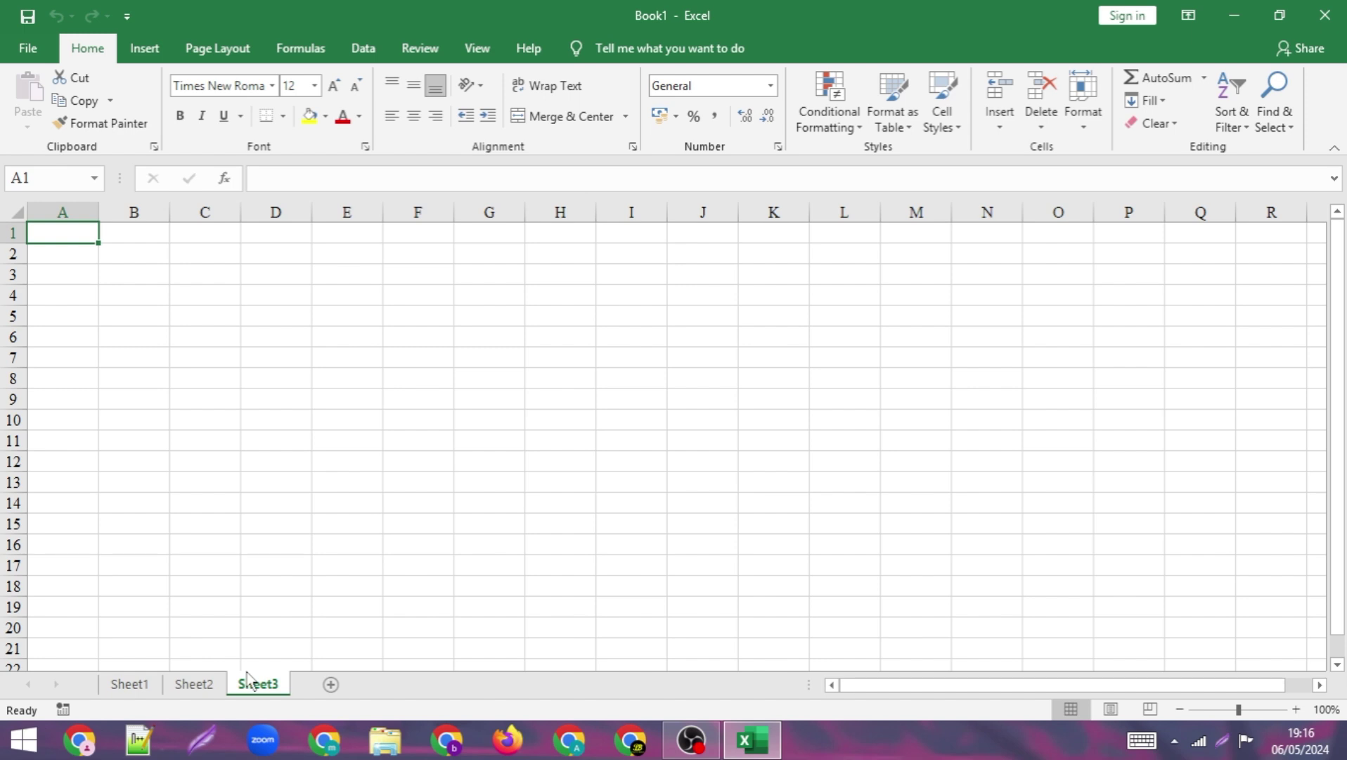
{"action": "left_click", "coordinate": [129, 685]}
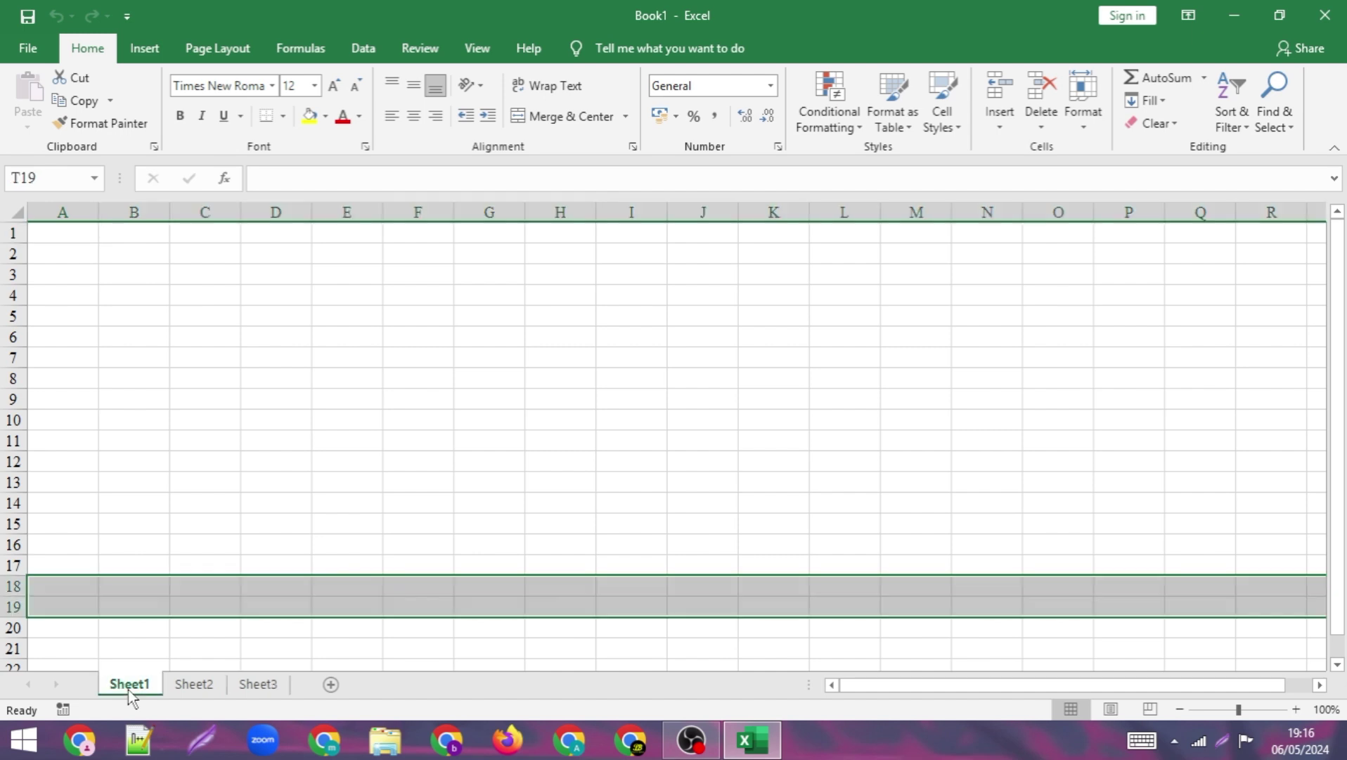
{"action": "left_click", "coordinate": [201, 688]}
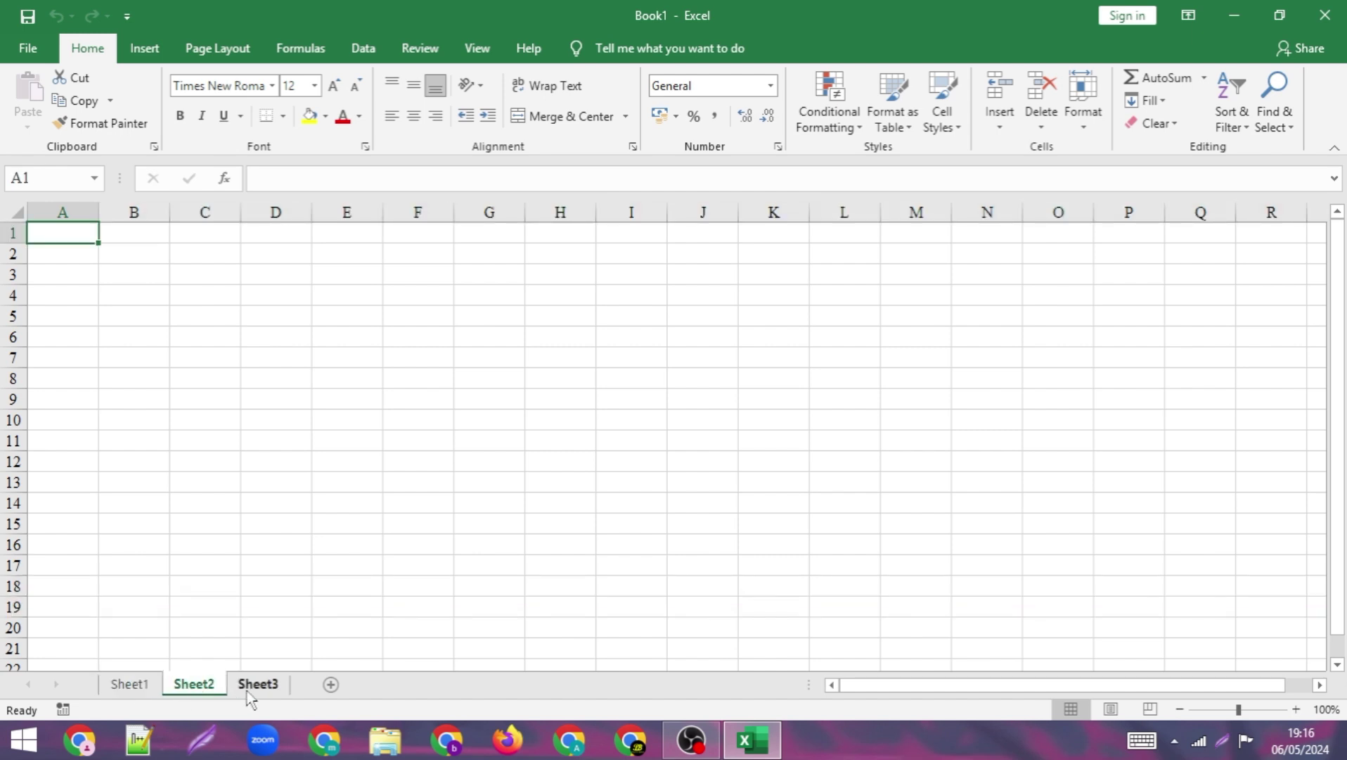
{"action": "left_click", "coordinate": [247, 692]}
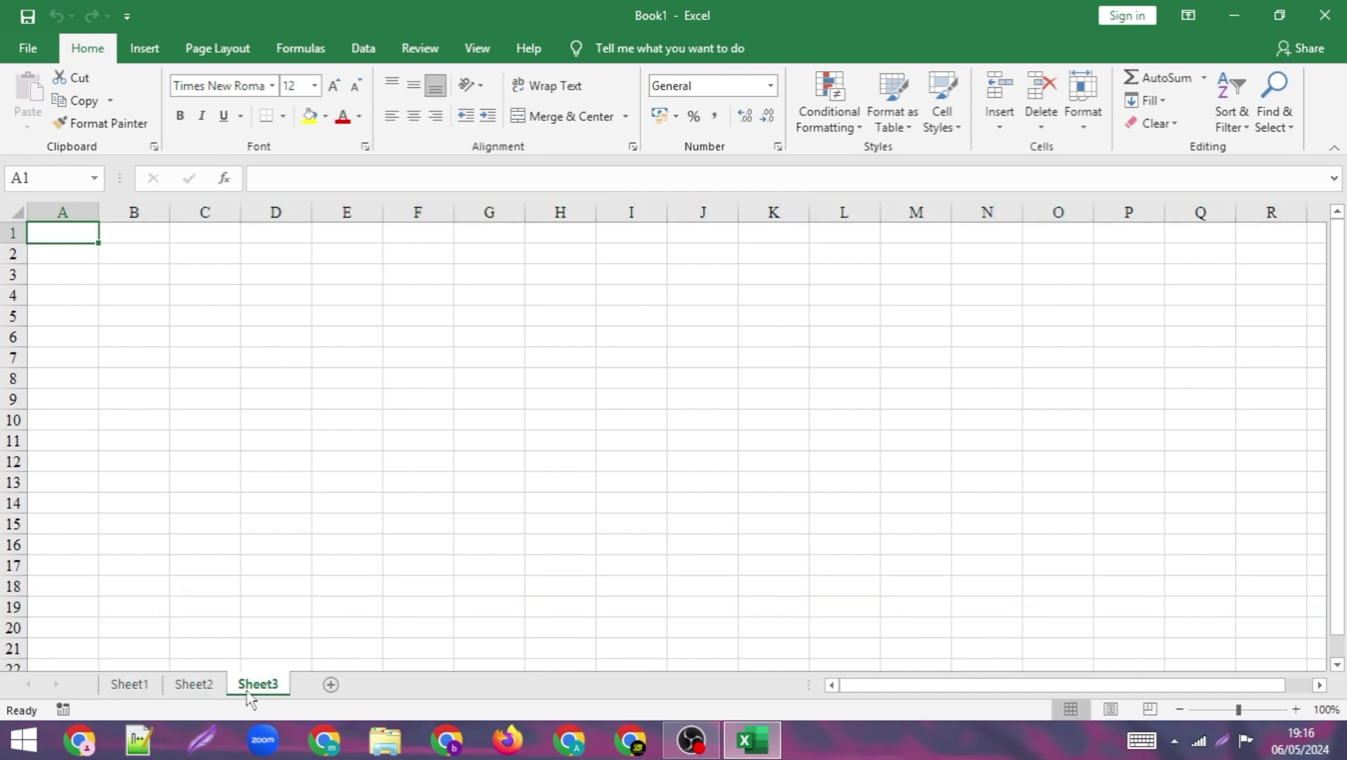
Return to Sheet1, select cell C11, and switch back and forth between Sheet1 and Sheet2.
{"action": "left_click", "coordinate": [145, 690]}
{"action": "left_click", "coordinate": [235, 439]}
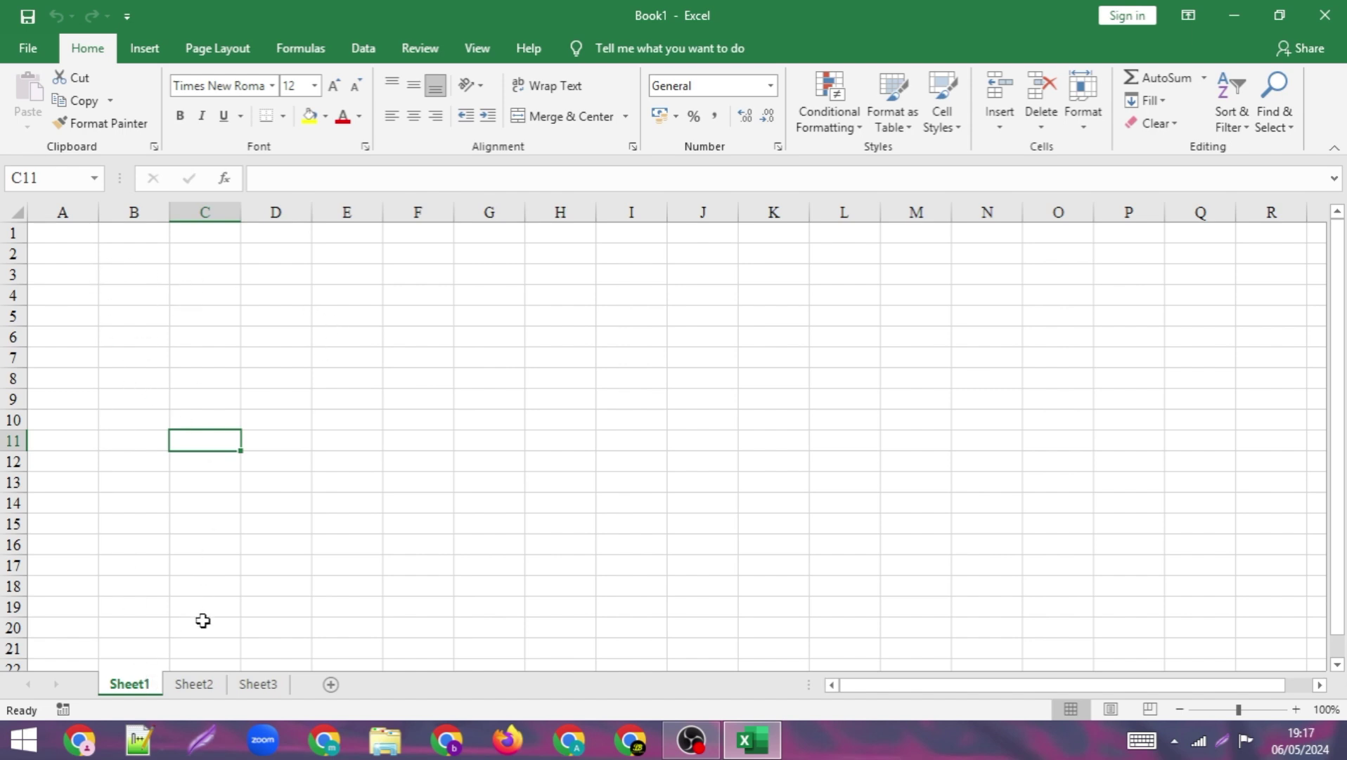
{"action": "left_click", "coordinate": [200, 686]}
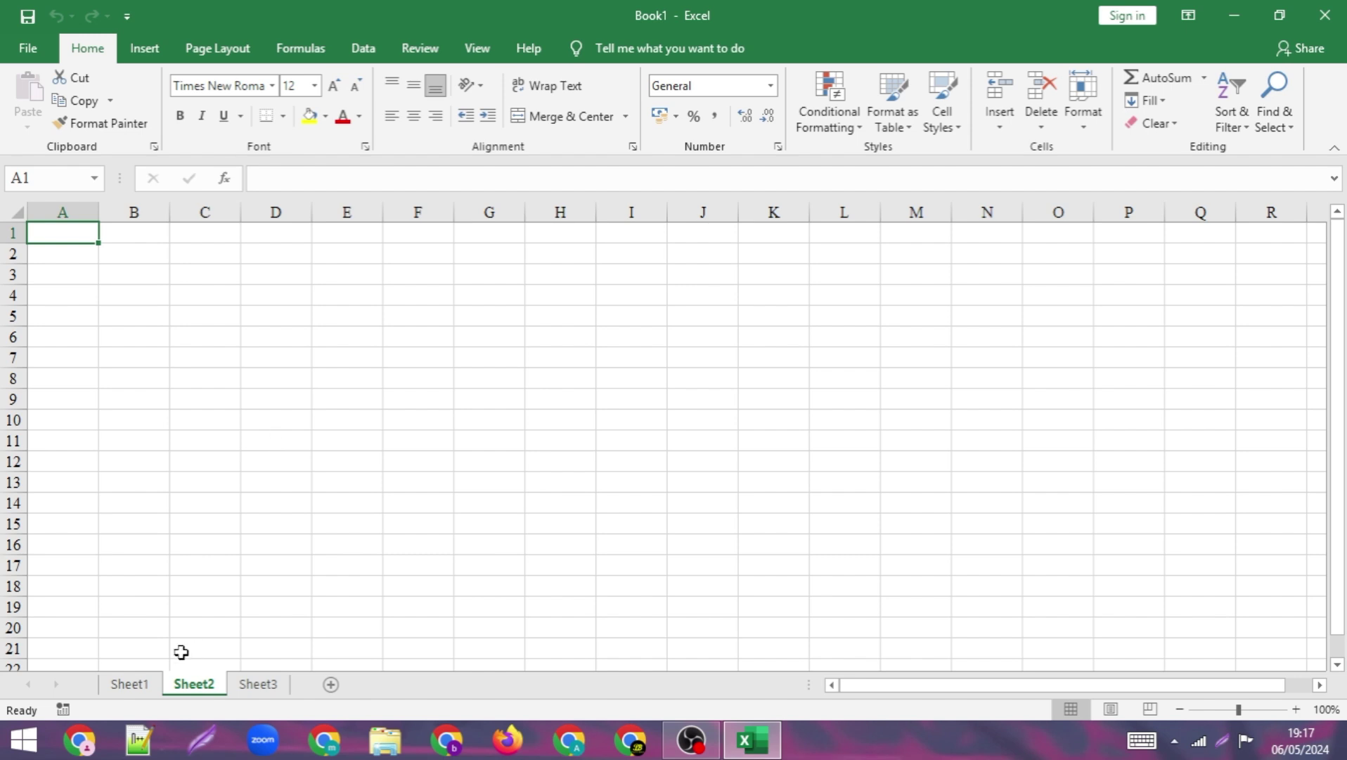
{"action": "left_click", "coordinate": [130, 686]}
{"action": "left_click", "coordinate": [198, 685]}
Delete the worksheets Sheet3 and Sheet2, keeping only Sheet1.
{"action": "right_click", "coordinate": [265, 690]}
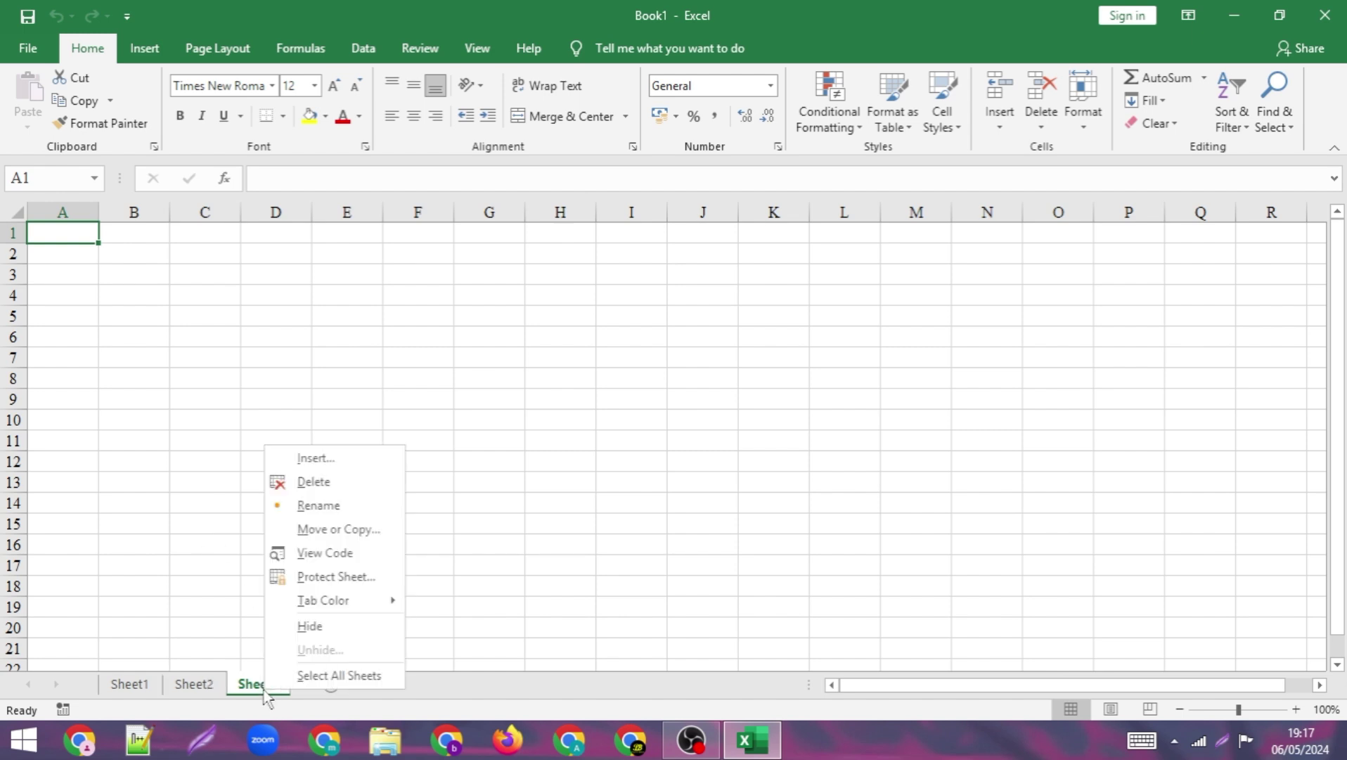
{"action": "left_click", "coordinate": [353, 487]}
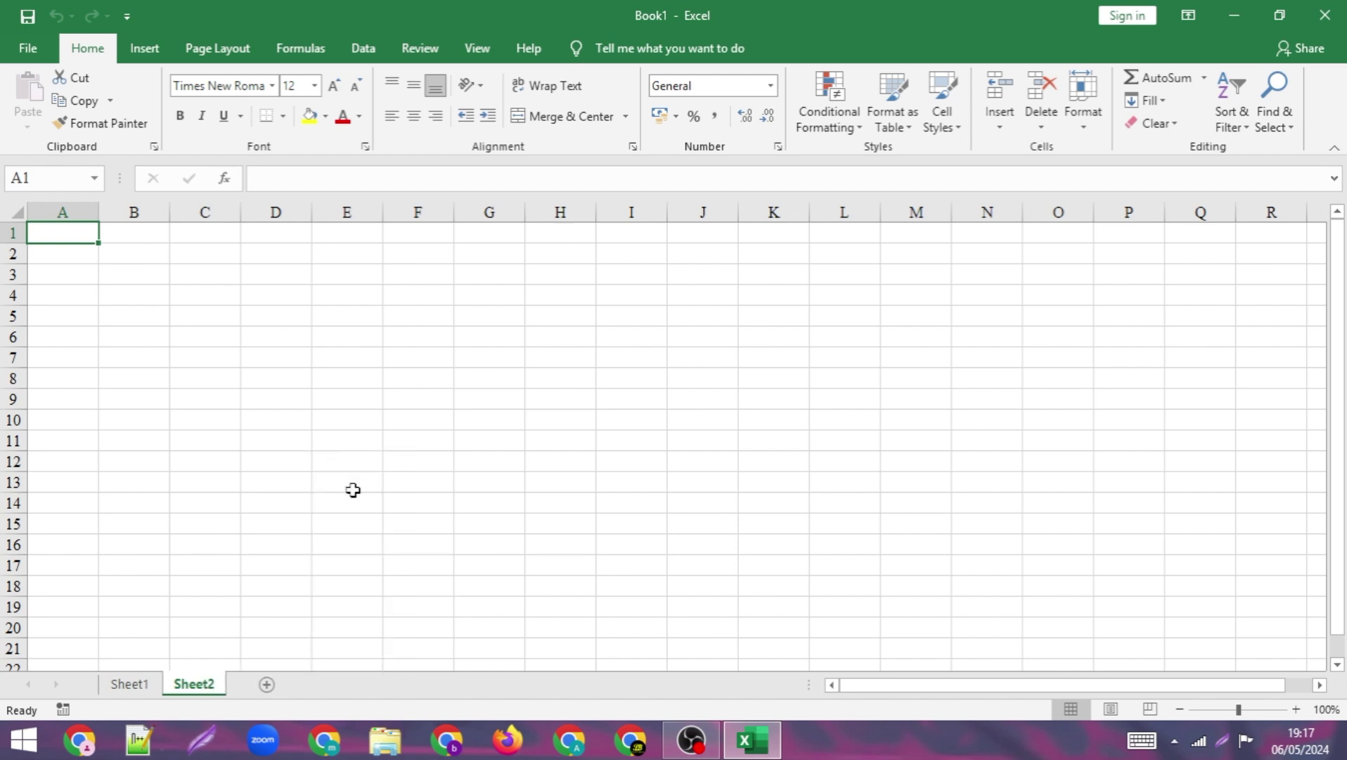
{"action": "right_click", "coordinate": [206, 687]}
{"action": "left_click", "coordinate": [257, 481]}
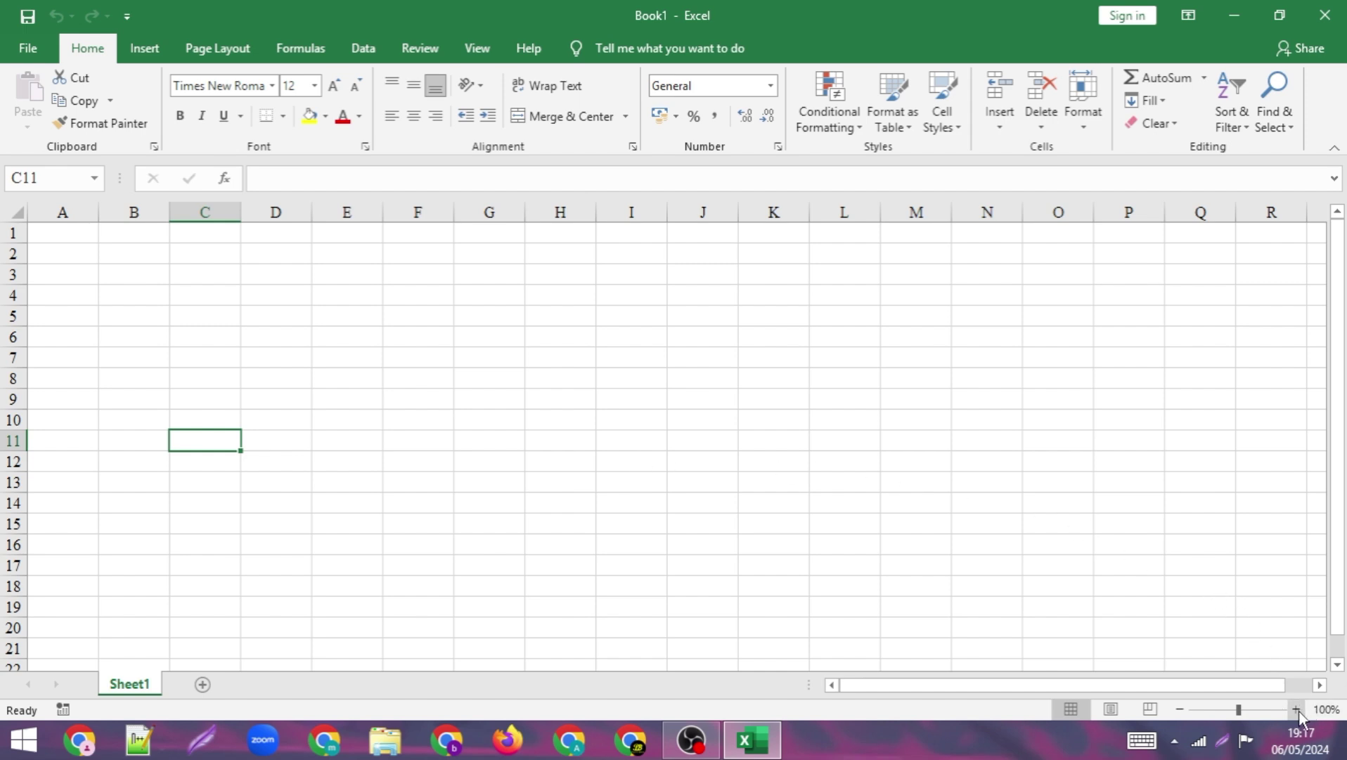
Reduce the sheet zoom to 87%, try the preset magnifications in the Zoom dialog, and set it back to 100%.
{"action": "left_click_drag", "start_coordinate": [1239, 709], "coordinate": [1232, 711]}
{"action": "left_click", "coordinate": [1325, 710]}
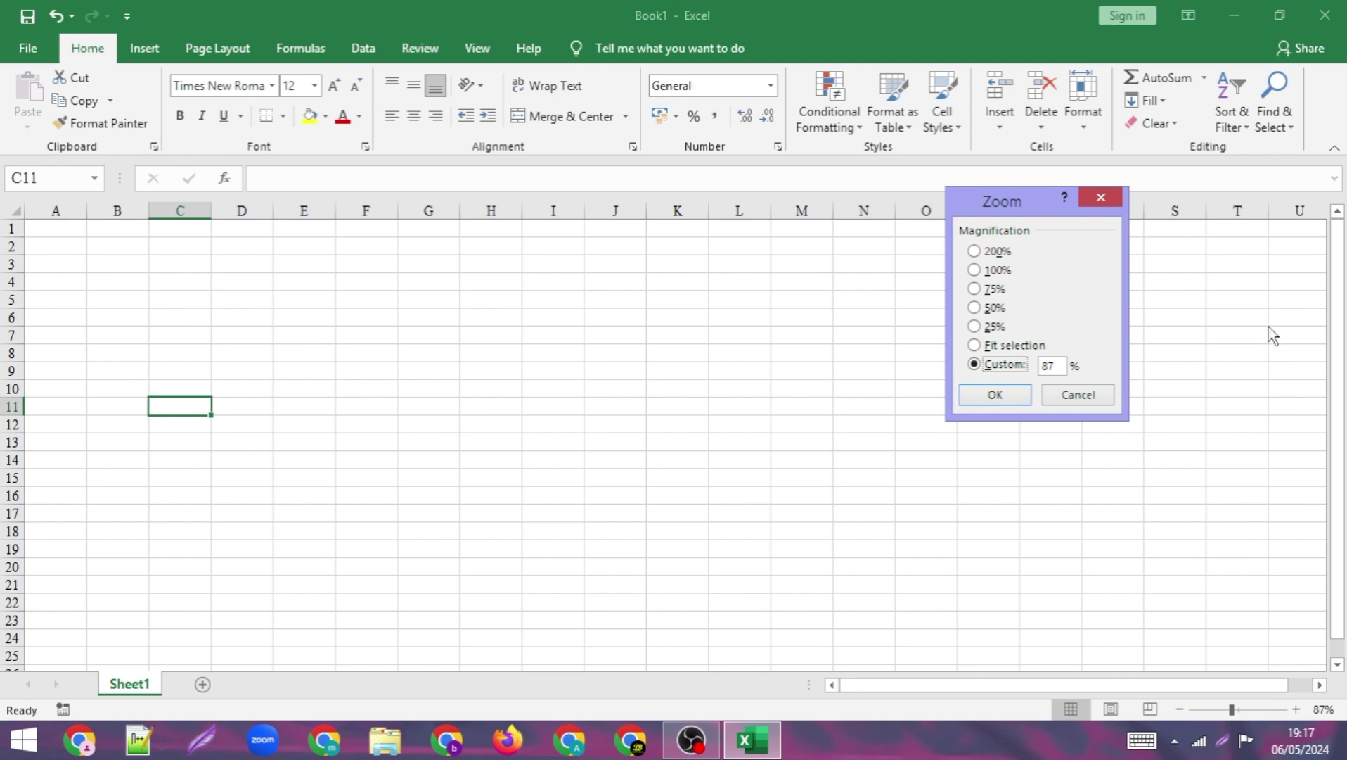
{"action": "left_click", "coordinate": [979, 289]}
{"action": "left_click", "coordinate": [976, 271]}
{"action": "left_click", "coordinate": [976, 252]}
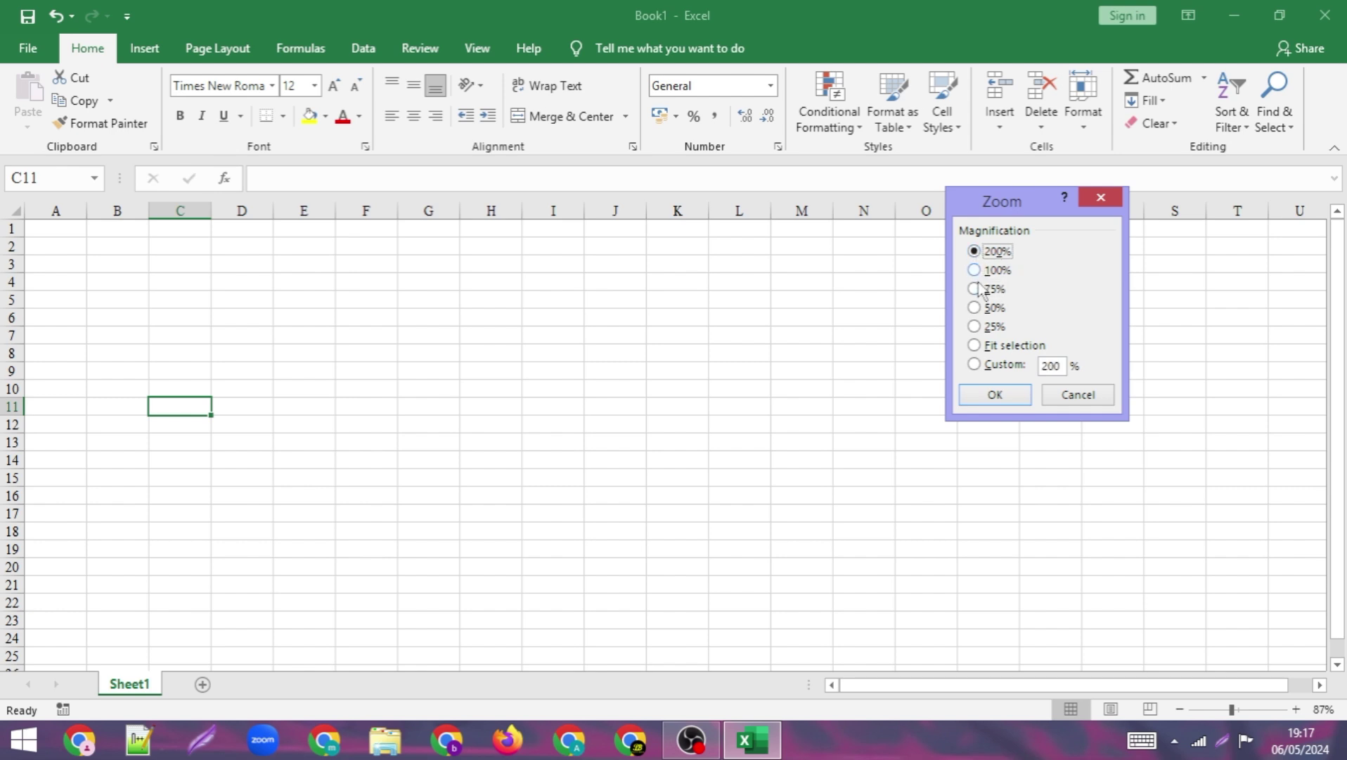
{"action": "left_click", "coordinate": [977, 289]}
{"action": "left_click", "coordinate": [976, 307]}
{"action": "left_click", "coordinate": [975, 272]}
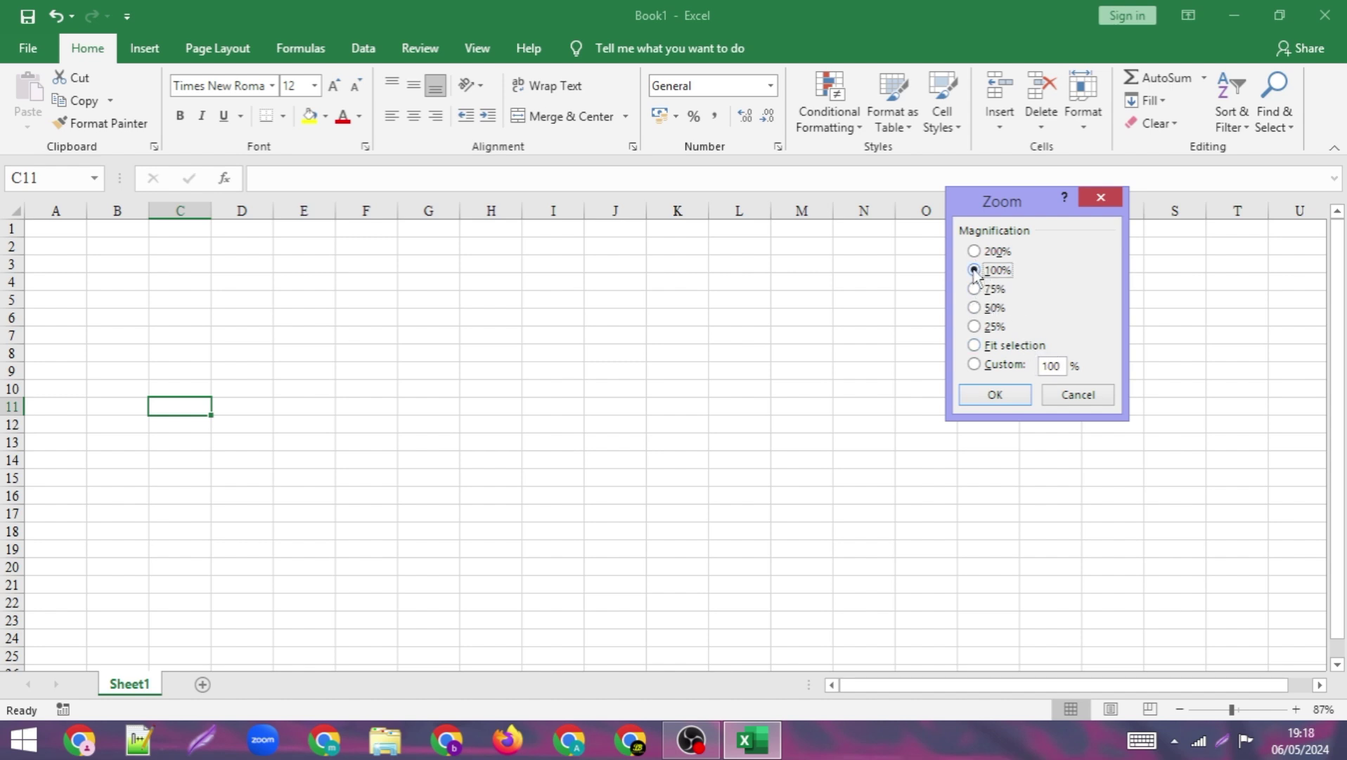
{"action": "left_click", "coordinate": [982, 399]}
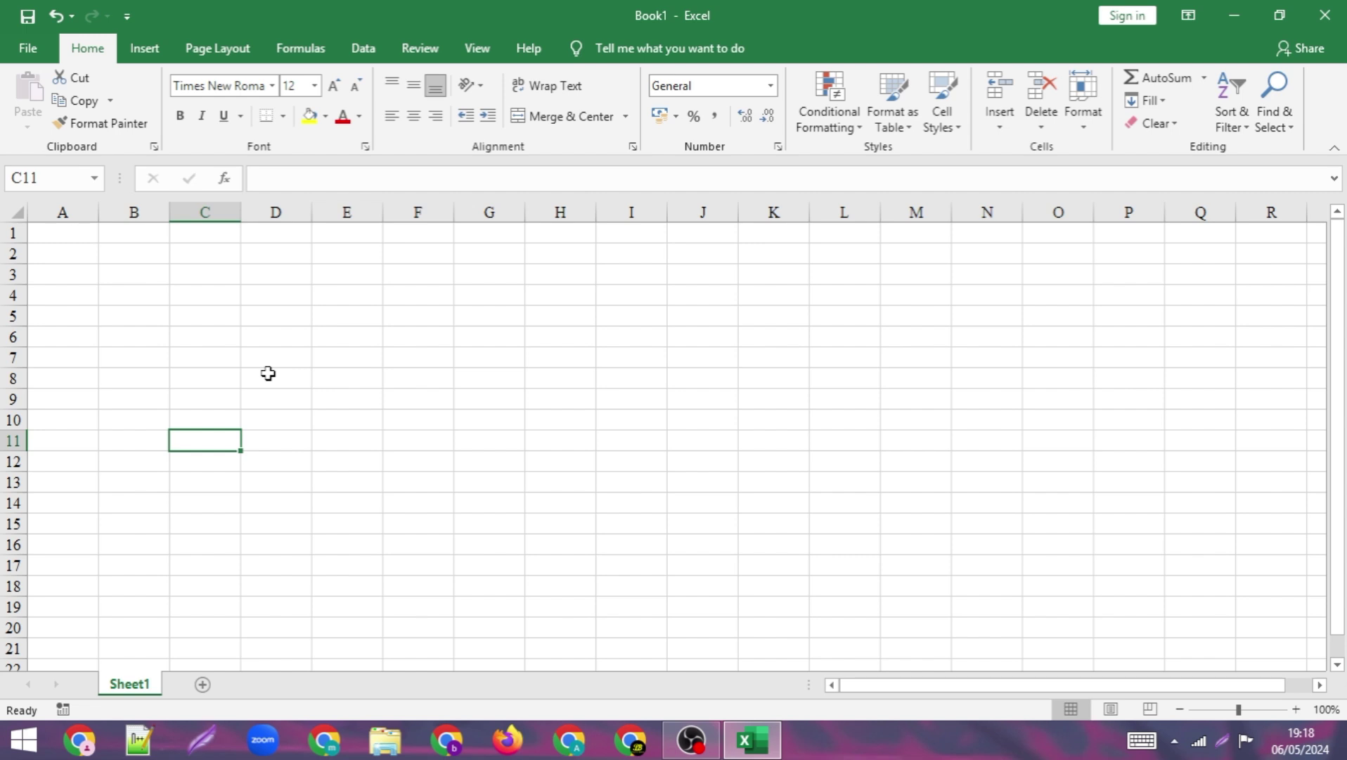
Enter the title "Stok Buah Toko Mkmur" in cell A1.
{"action": "left_click", "coordinate": [73, 233]}
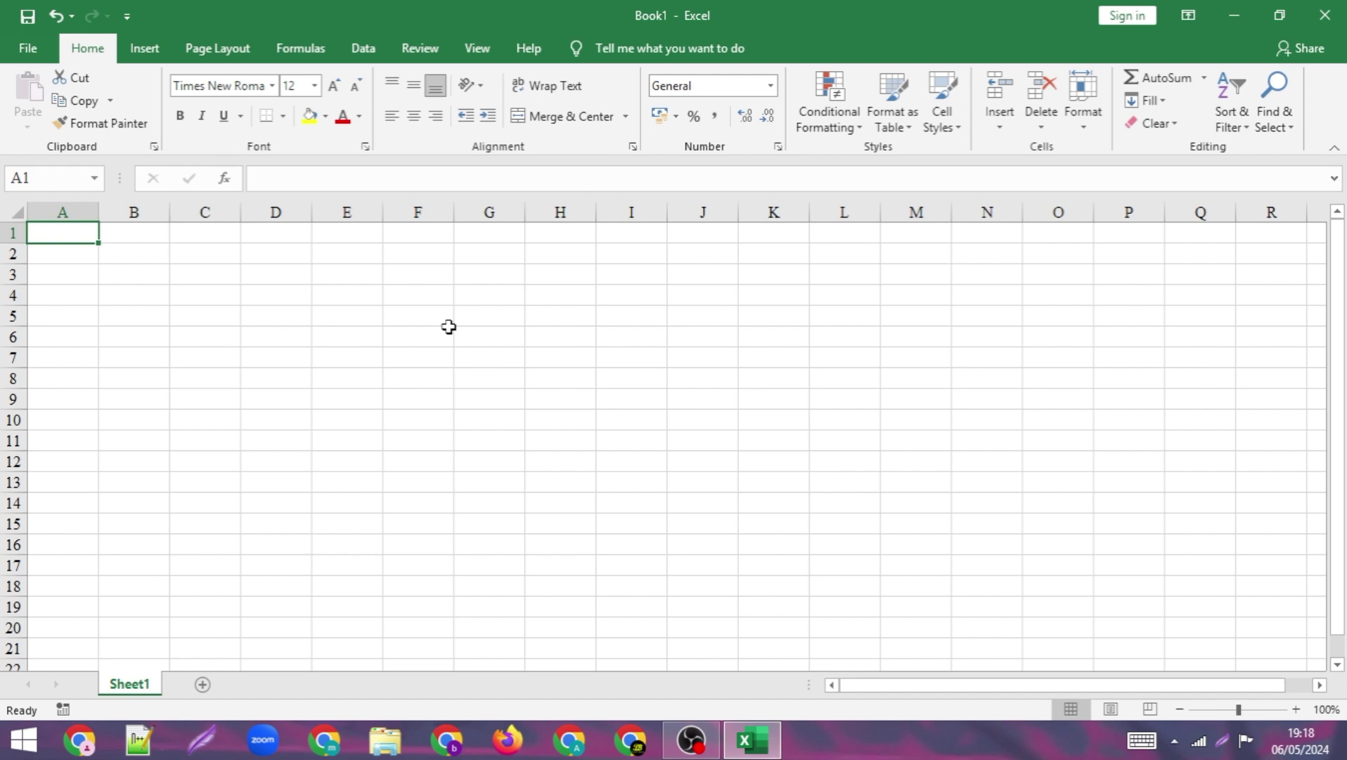
{"action": "type", "text": "Stok"}
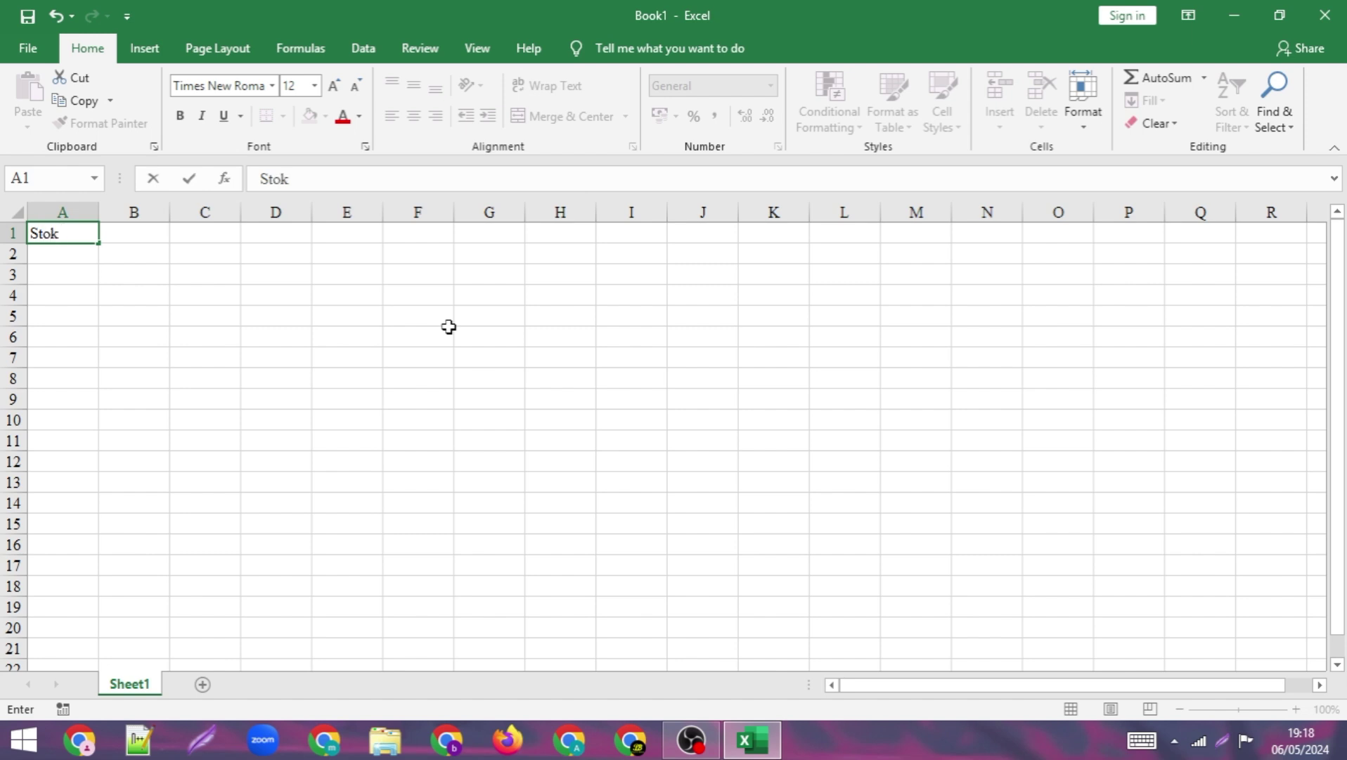
{"action": "type", "text": " Buah Toko M"}
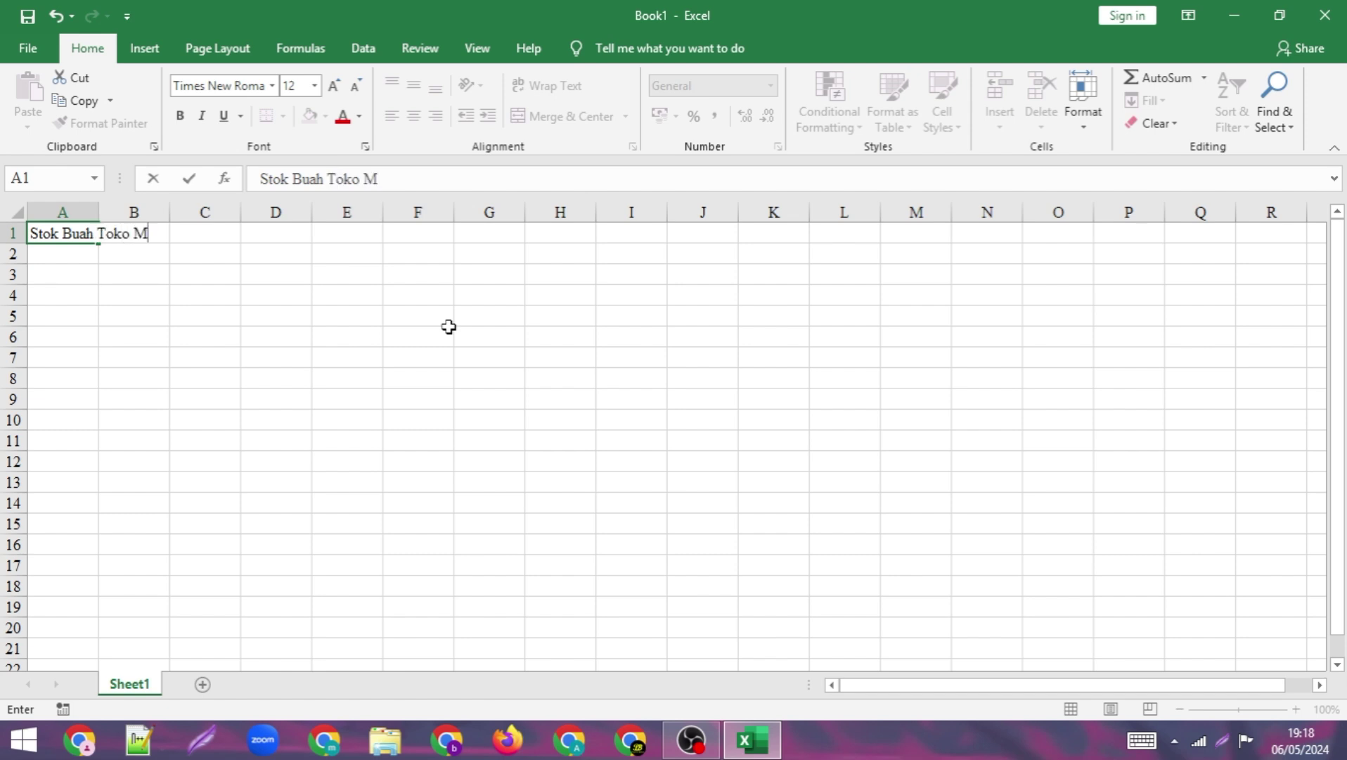
{"action": "type", "text": "kmur"}
{"action": "key", "text": "Return"}
Enter the column headers No, Nama, Harga Satuan, Jumlah and Total in cells A2 to E2, and reselect cell A1.
{"action": "type", "text": "No"}
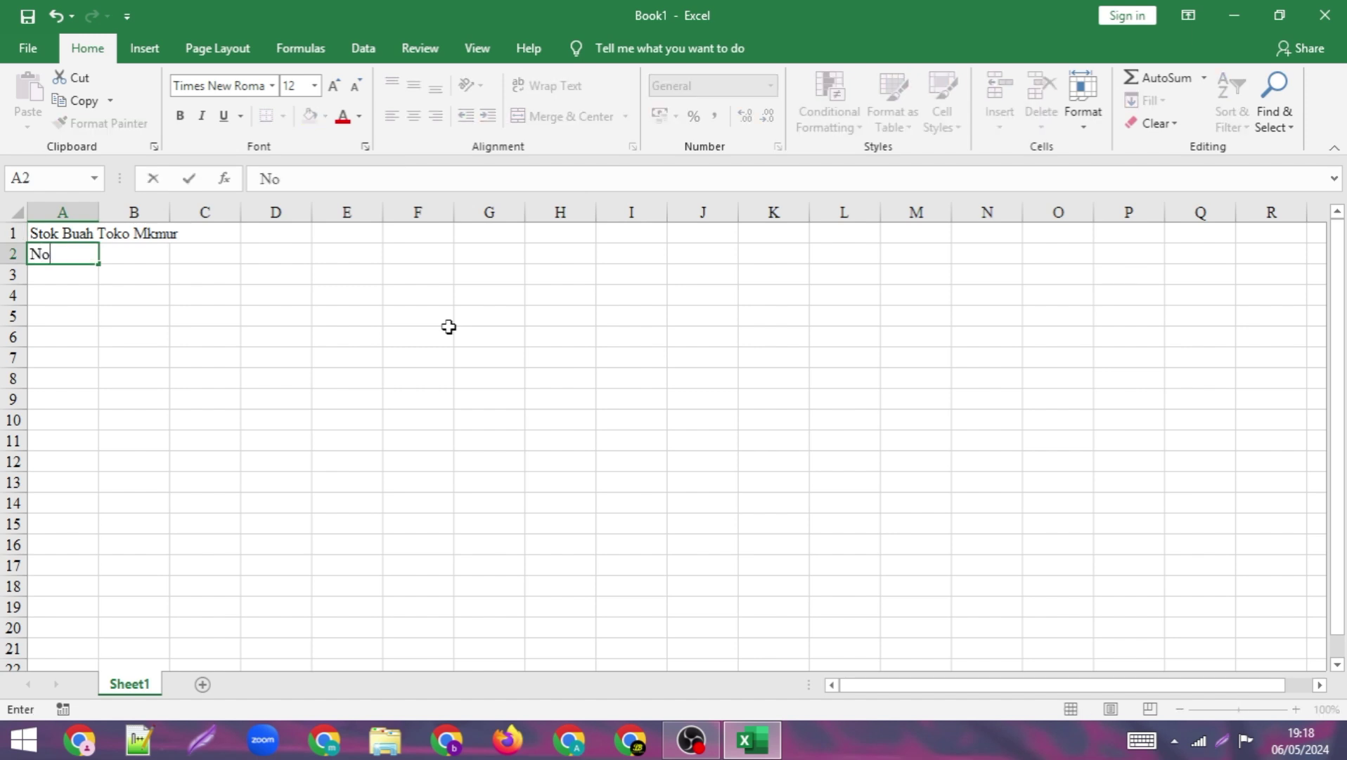
{"action": "key", "text": "Tab"}
{"action": "type", "text": "Nama"}
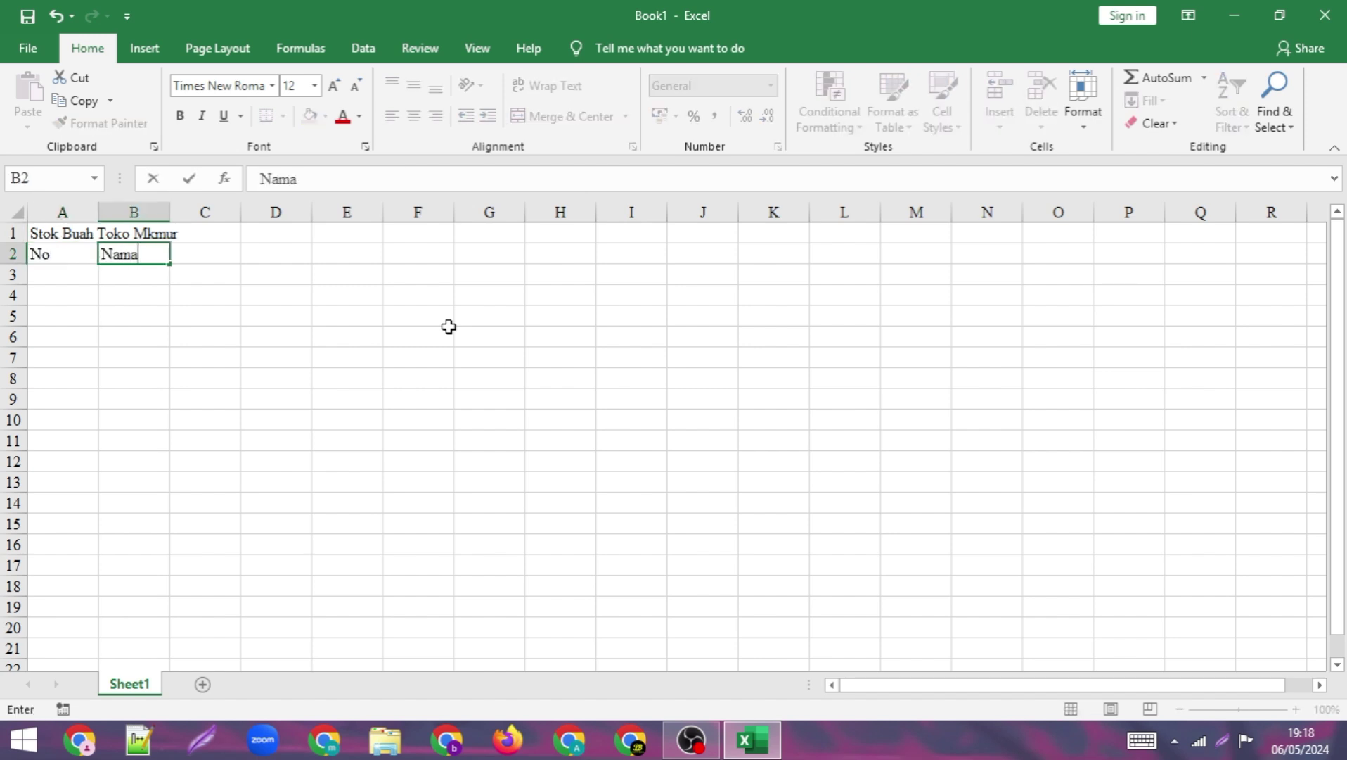
{"action": "key", "text": "Tab"}
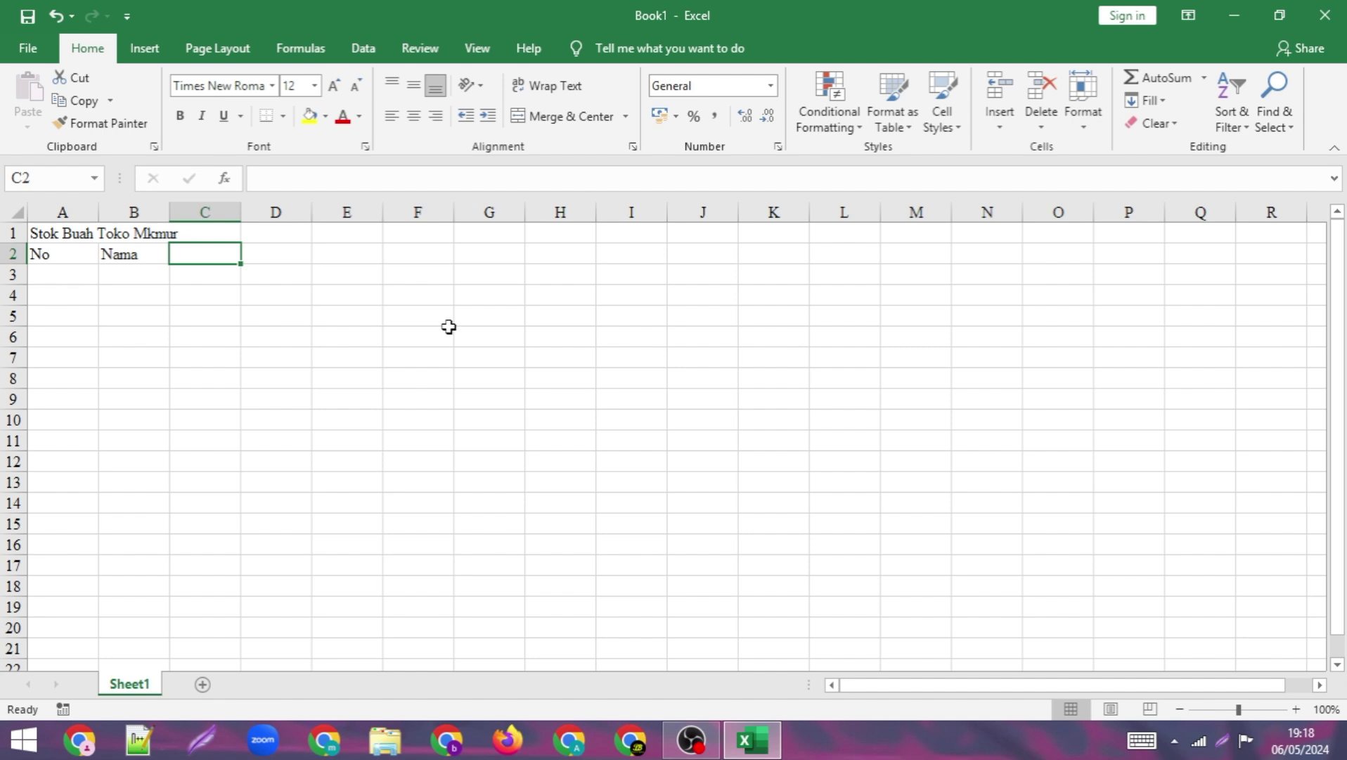
{"action": "type", "text": "Har"}
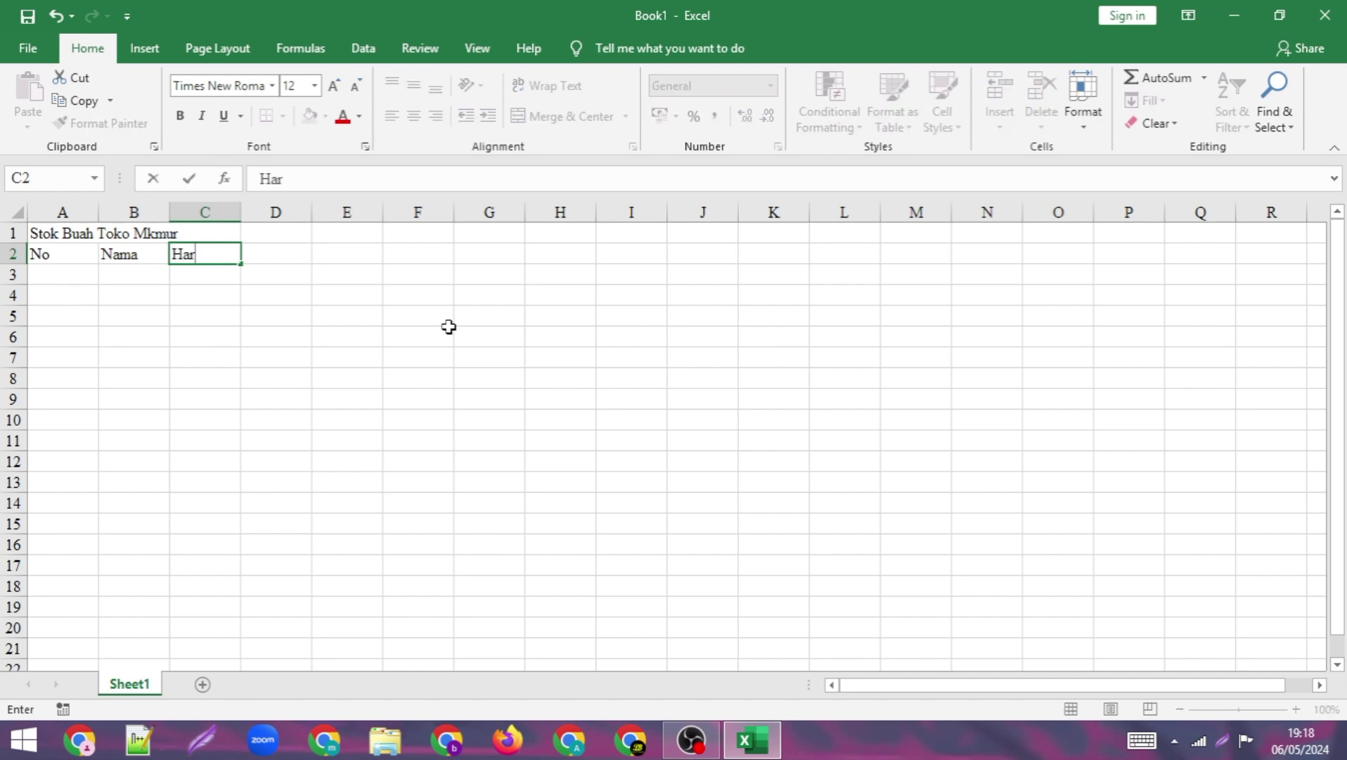
{"action": "type", "text": "ga Satuan"}
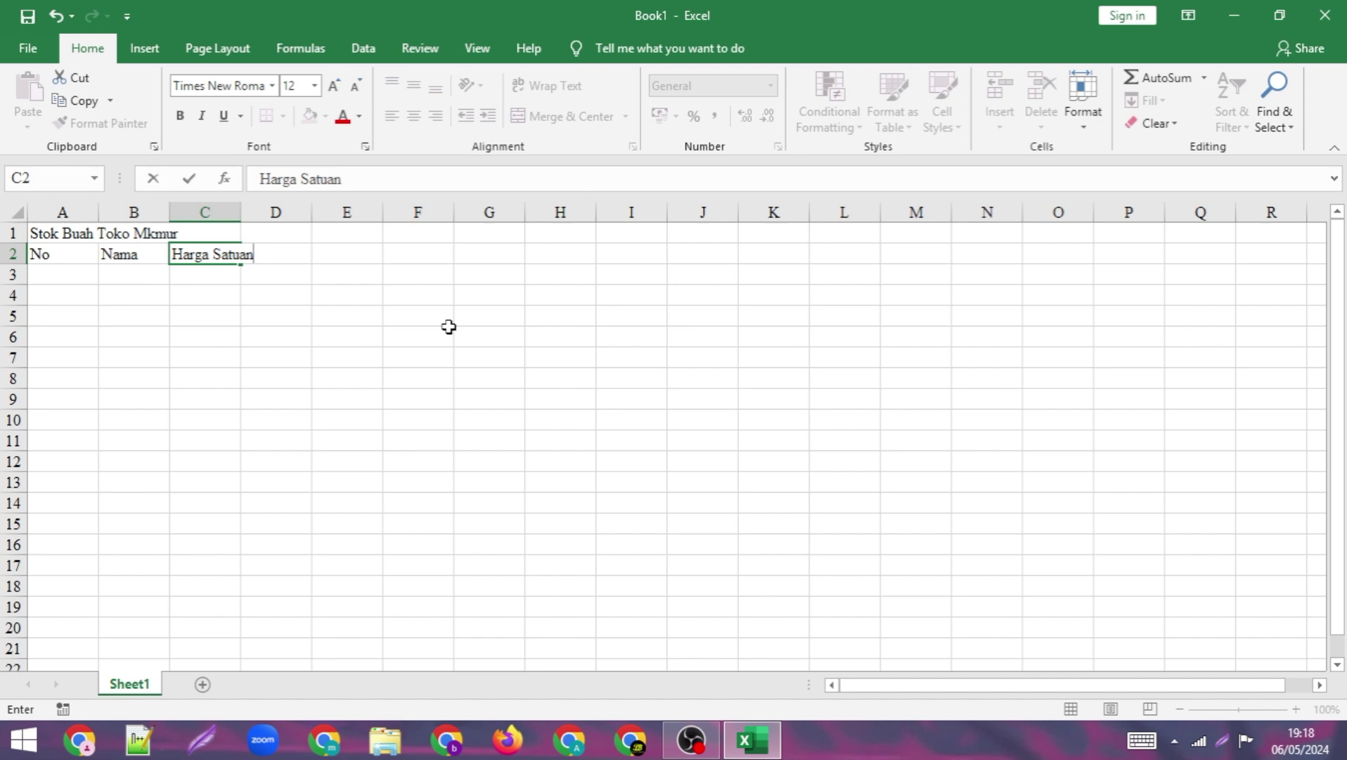
{"action": "key", "text": "Tab"}
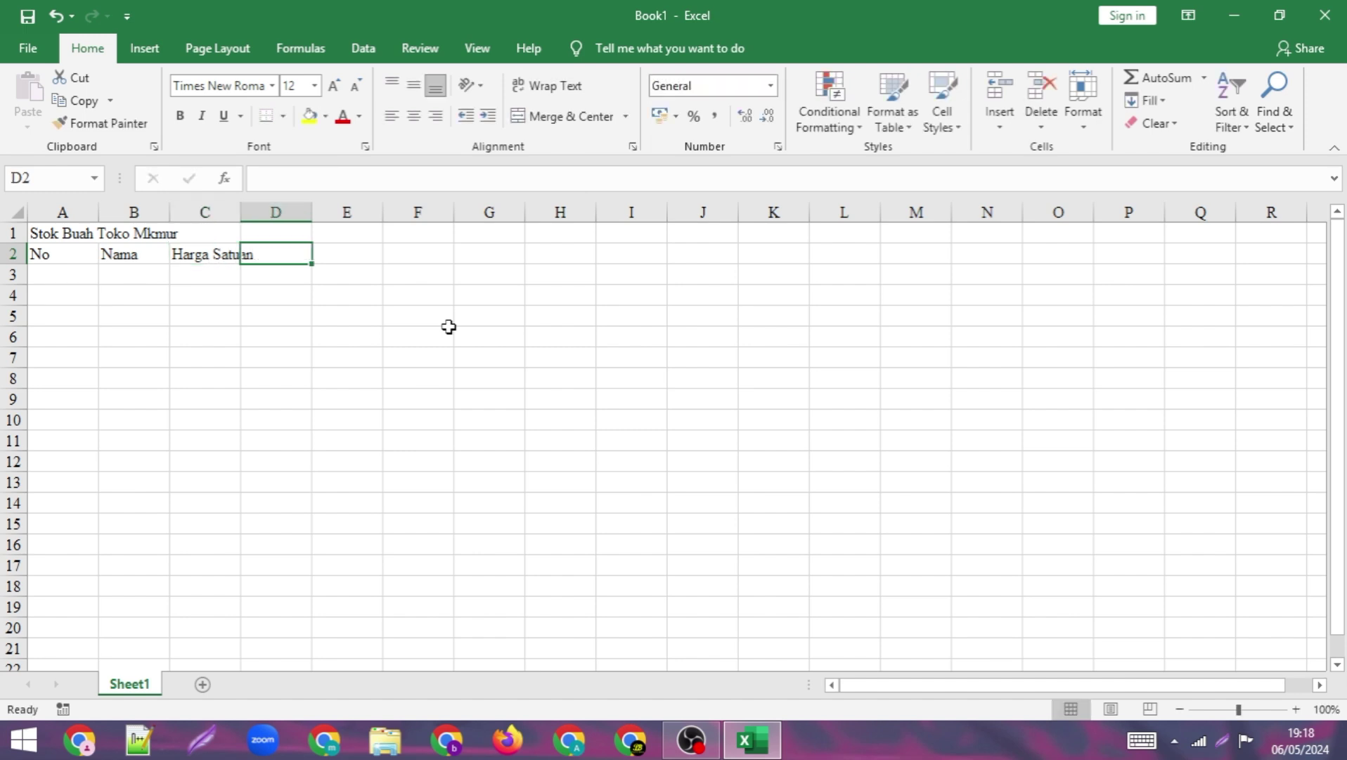
{"action": "type", "text": "Jumlah"}
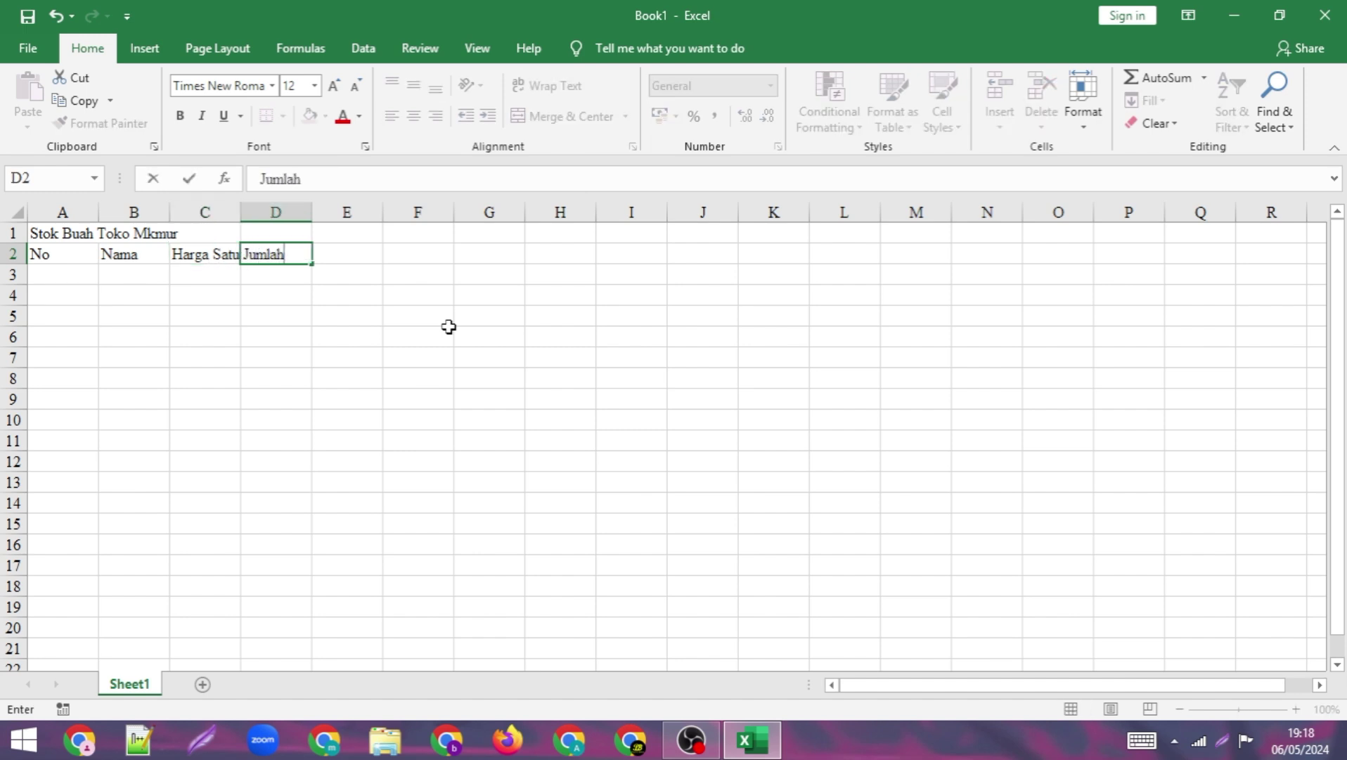
{"action": "key", "text": "Tab"}
{"action": "type", "text": "To"}
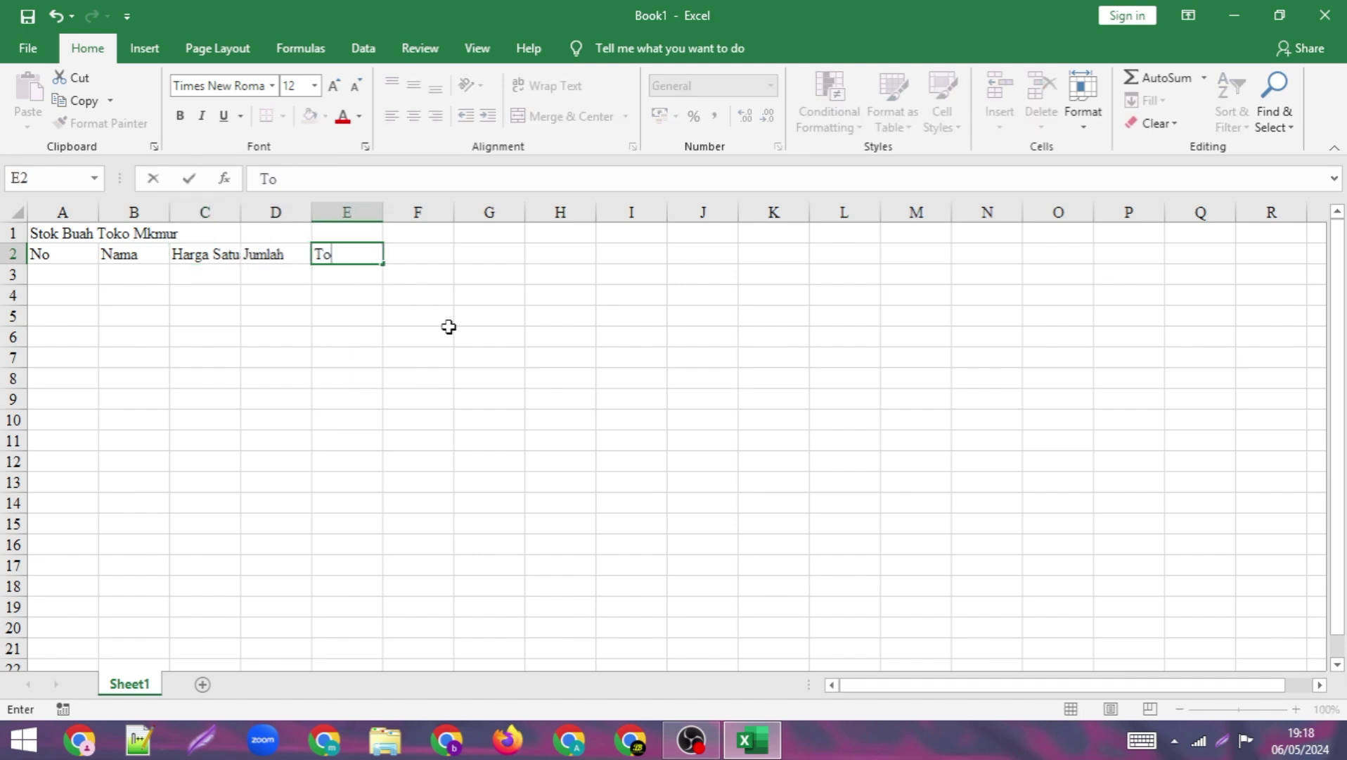
{"action": "type", "text": "tal"}
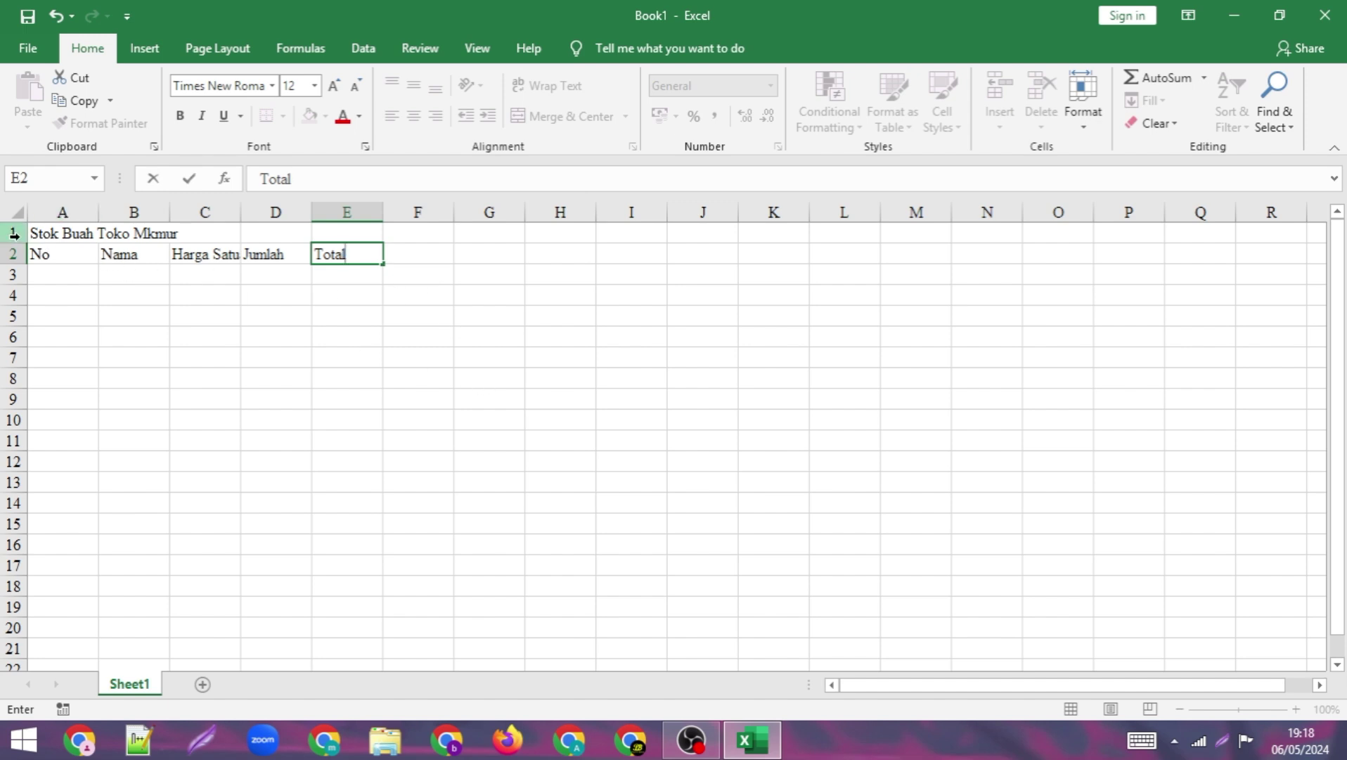
{"action": "left_click", "coordinate": [57, 234]}
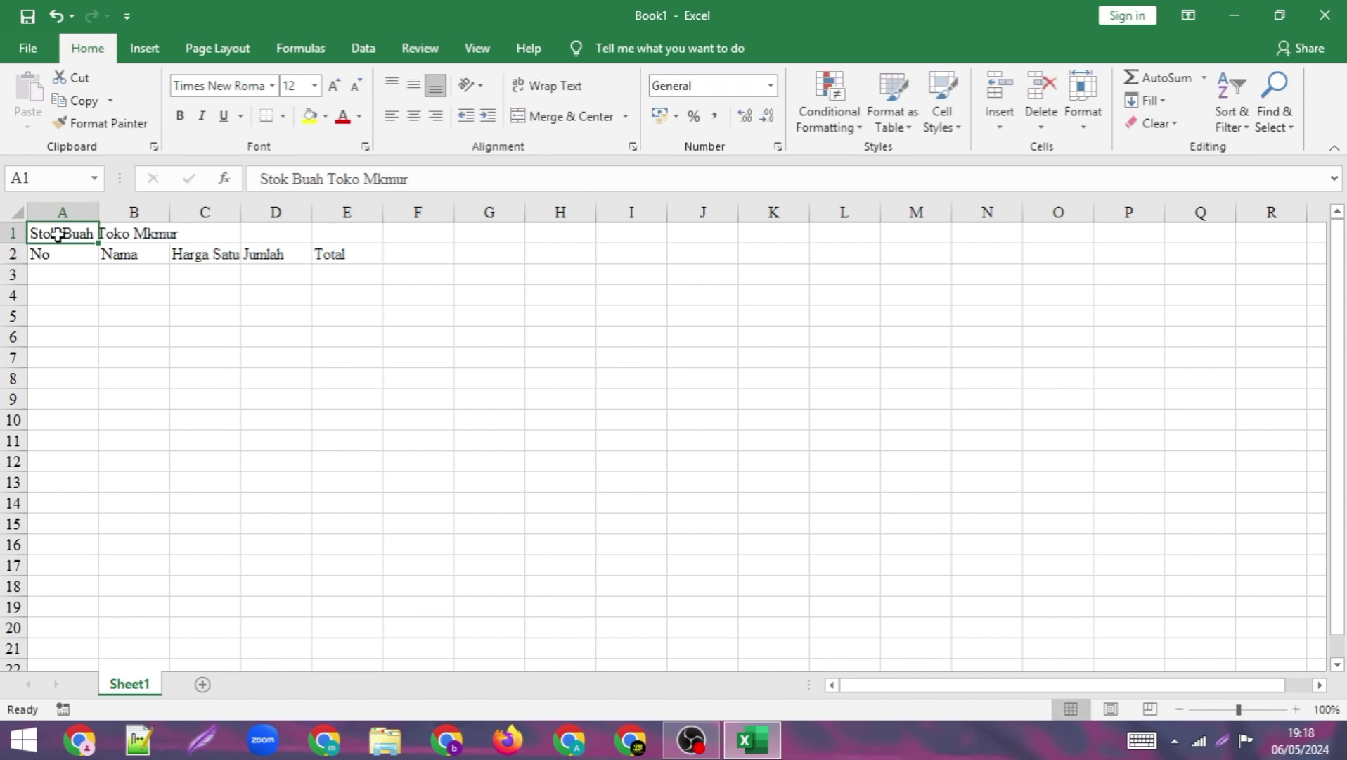
Increase the sheet zoom to 200%.
{"action": "left_click", "coordinate": [1296, 708]}
{"action": "left_click", "coordinate": [1295, 708]}
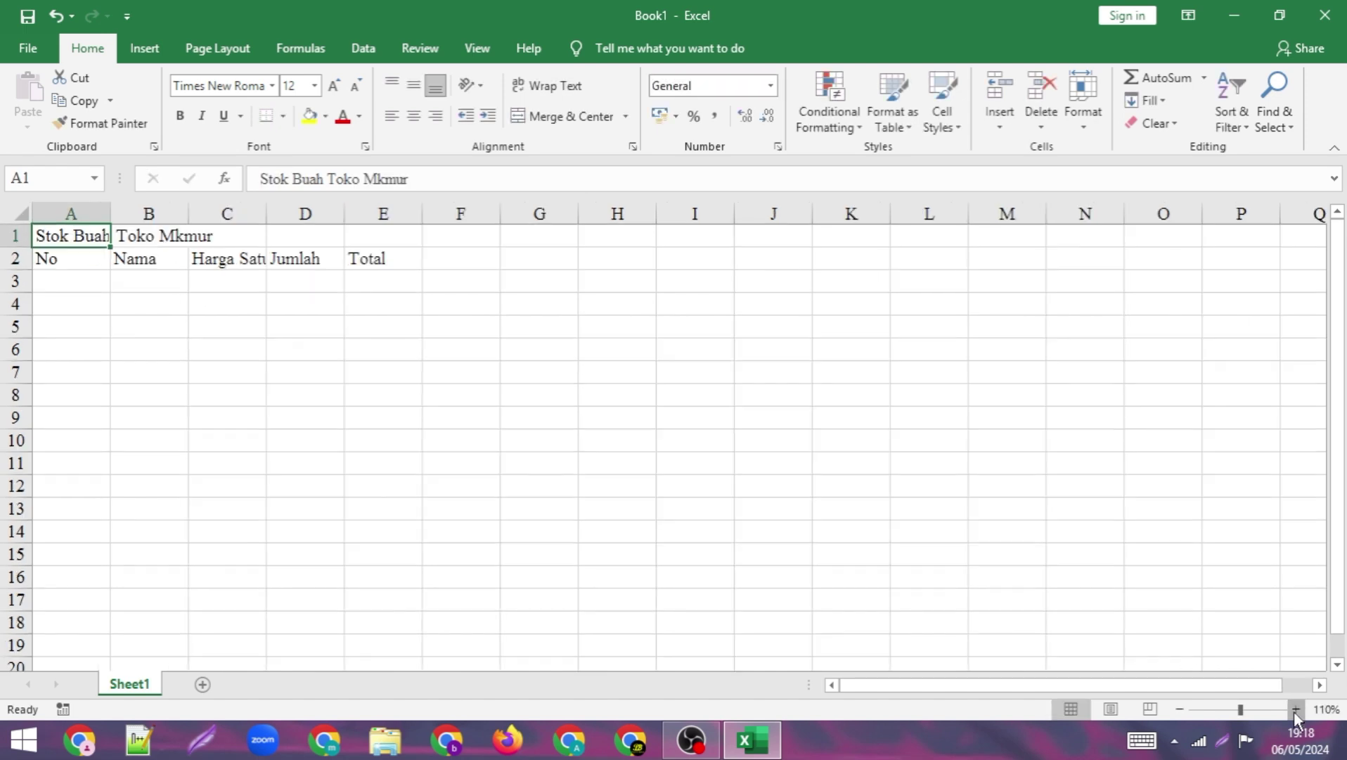
{"action": "left_click", "coordinate": [1296, 709]}
{"action": "left_click", "coordinate": [1295, 709]}
{"action": "left_click", "coordinate": [1295, 709]}
{"action": "left_click", "coordinate": [1295, 709]}
{"action": "left_click", "coordinate": [1295, 709]}
{"action": "left_click", "coordinate": [1295, 709]}
{"action": "left_click", "coordinate": [1295, 708]}
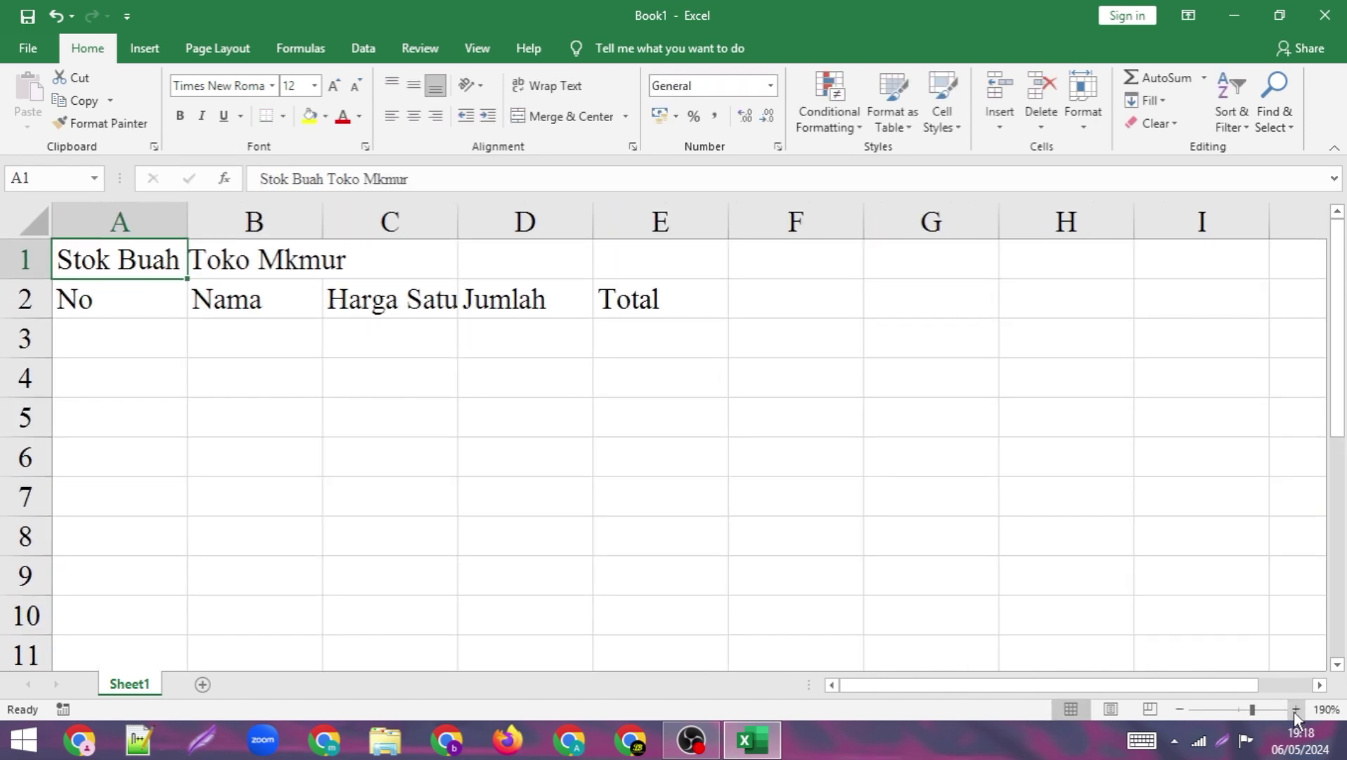
{"action": "left_click", "coordinate": [1295, 709]}
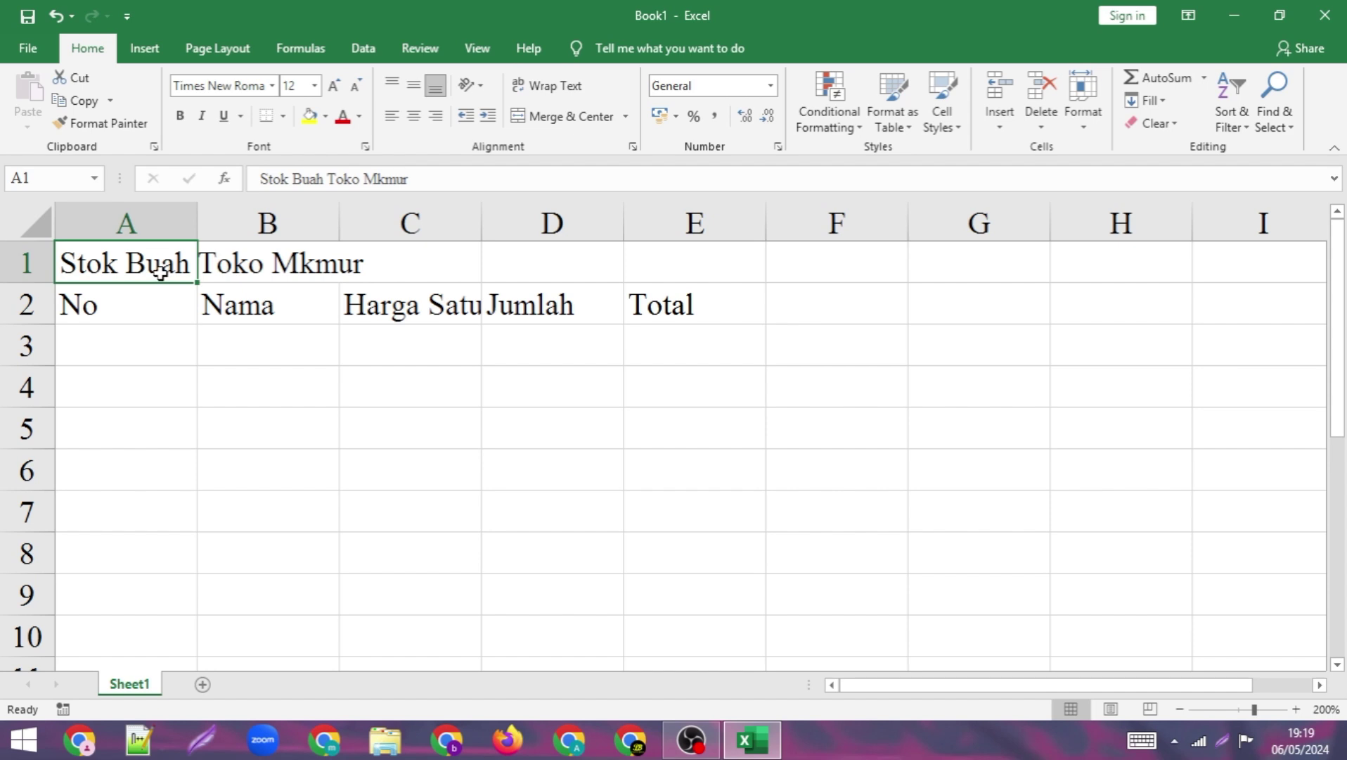
Correct the title in cell A1 to "Stok Buah Toko Makmur".
{"action": "double_click", "coordinate": [301, 265]}
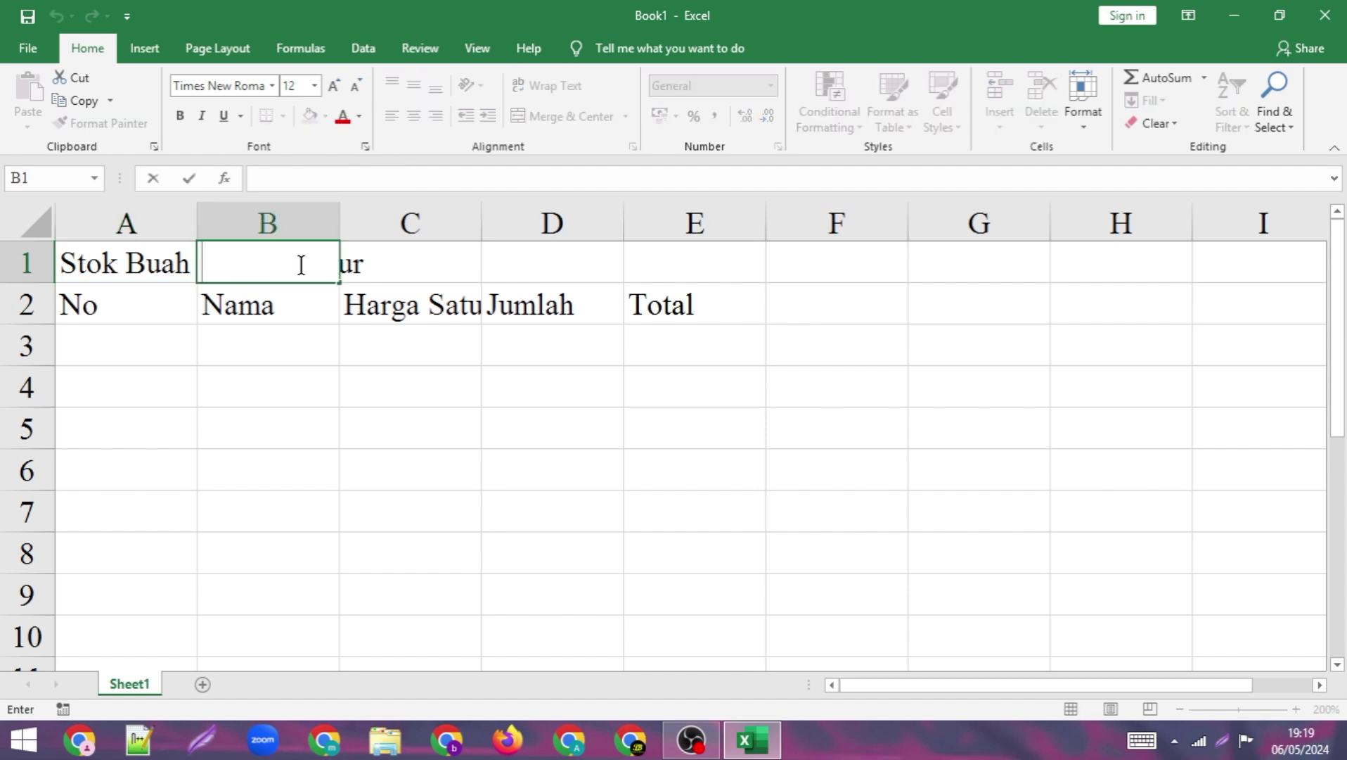
{"action": "left_click", "coordinate": [418, 268]}
{"action": "double_click", "coordinate": [124, 268]}
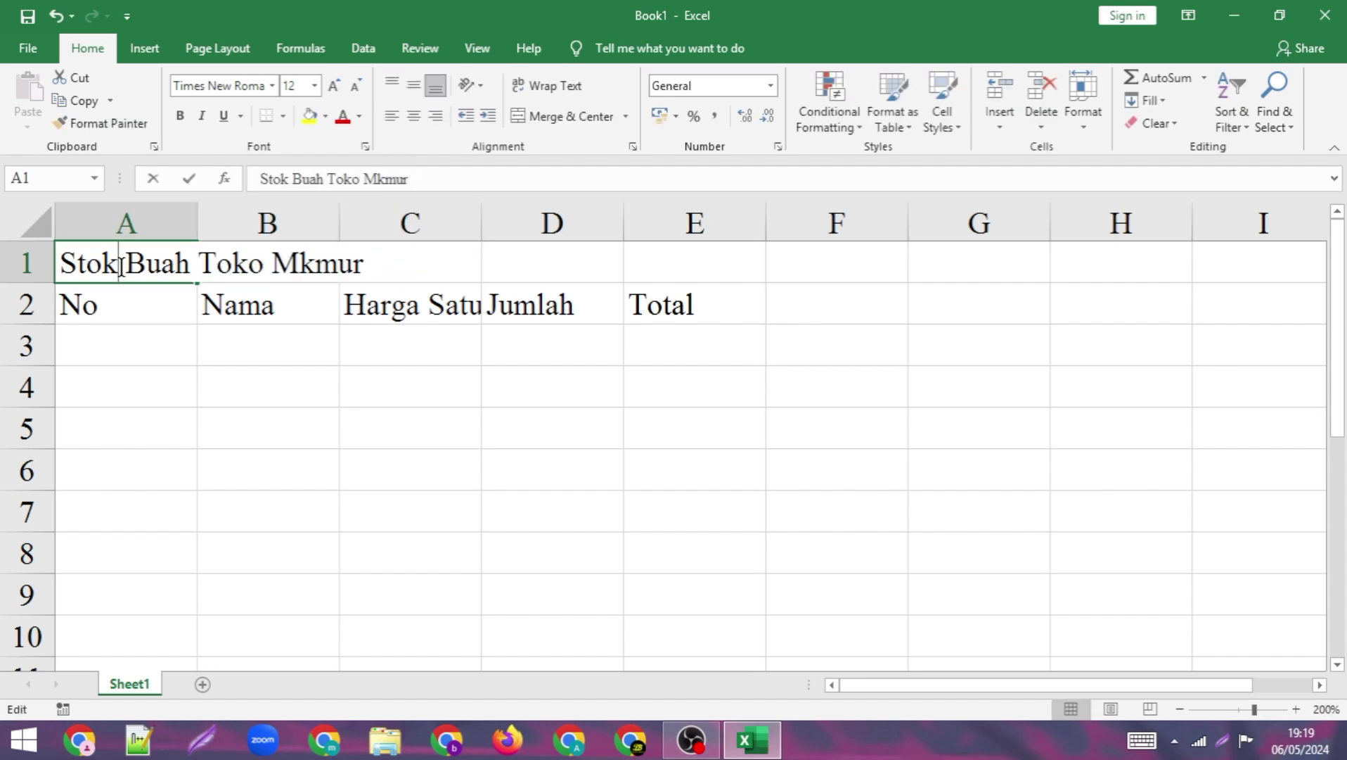
{"action": "key", "text": "Right"}
{"action": "key", "text": "Right"}
{"action": "key", "text": "Right"}
{"action": "key", "text": "Right"}
{"action": "key", "text": "Right"}
{"action": "key", "text": "Right"}
{"action": "key", "text": "Right"}
{"action": "key", "text": "Right"}
{"action": "key", "text": "Right"}
{"action": "key", "text": "Right"}
{"action": "key", "text": "Right"}
{"action": "key", "text": "Right"}
{"action": "key", "text": "Right"}
{"action": "key", "text": "Right"}
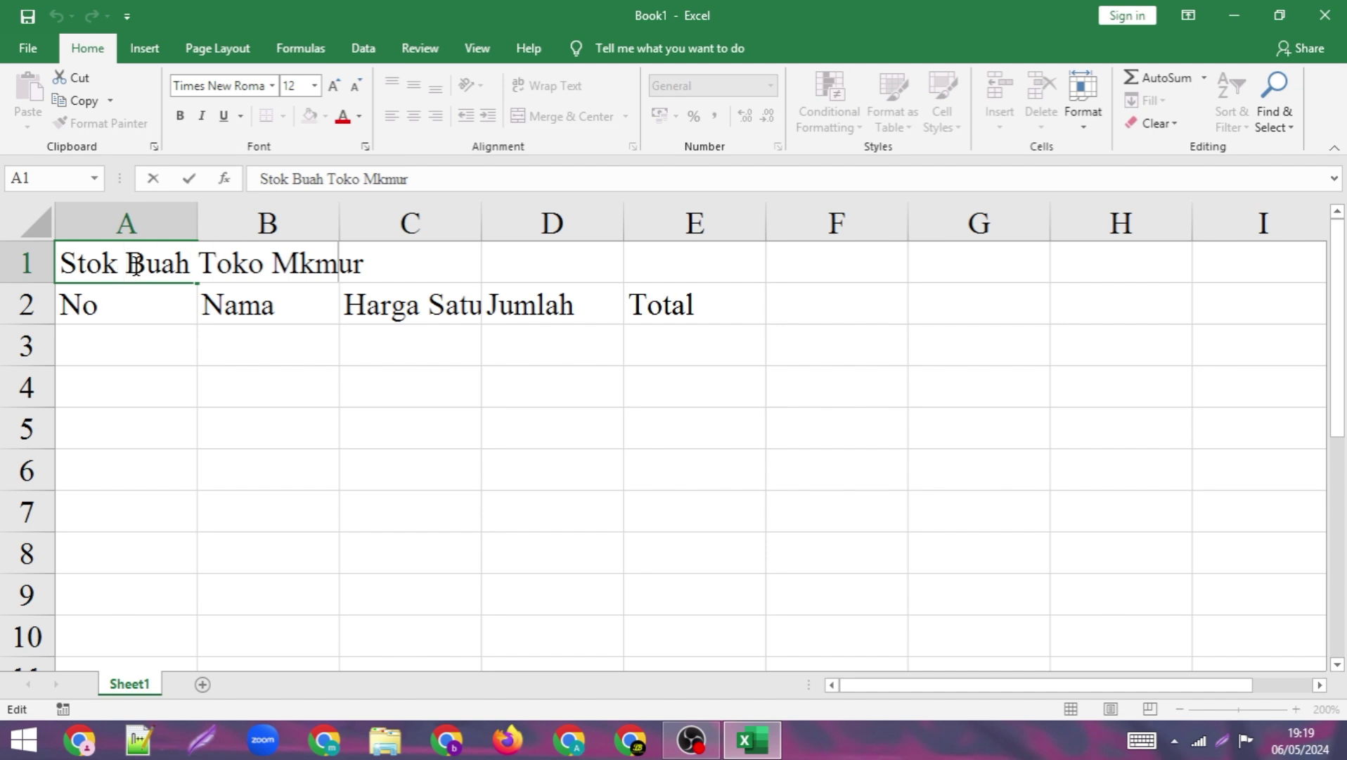
{"action": "key", "text": "Left"}
{"action": "key", "text": "Left"}
{"action": "type", "text": "a"}
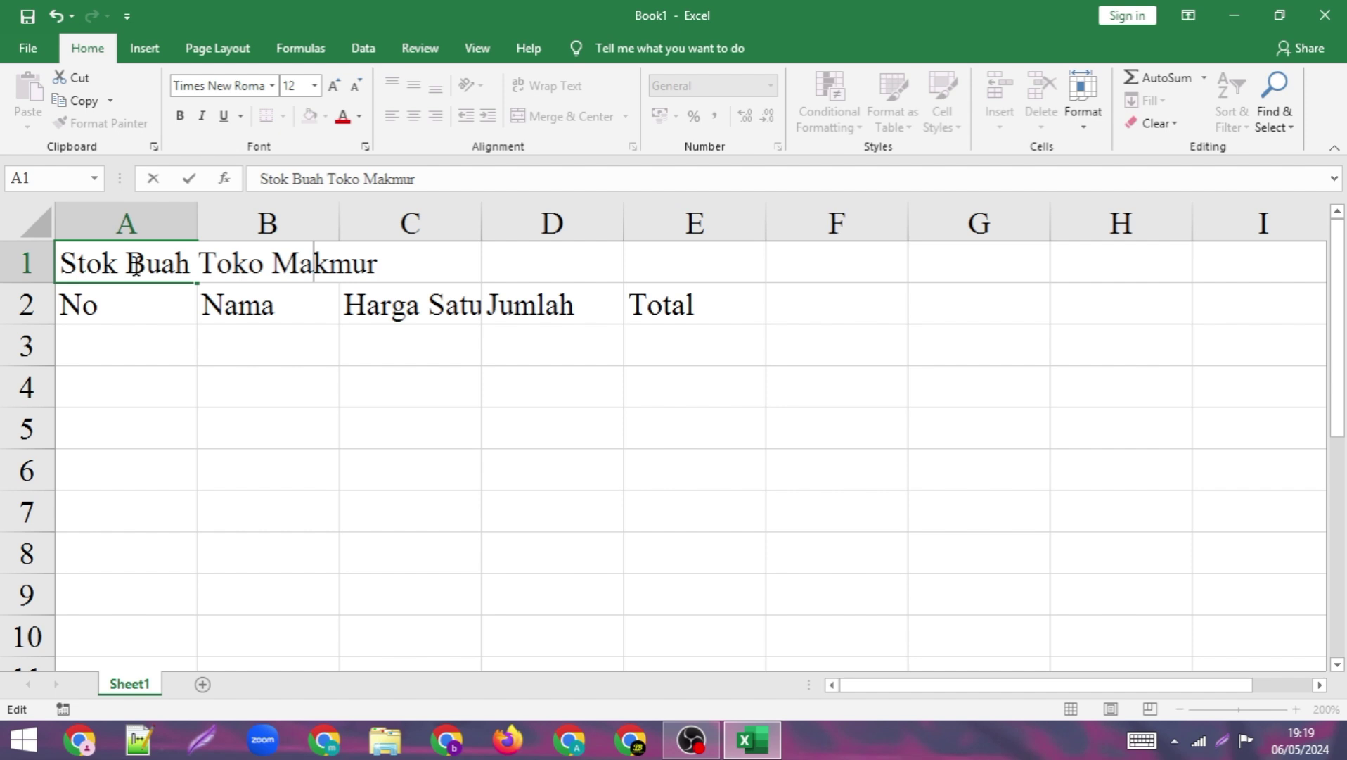
{"action": "left_click", "coordinate": [393, 413]}
Widen column A to fit the whole title, column B slightly, and column C to fit the Harga Satuan header with room to spare.
{"action": "left_click", "coordinate": [367, 259]}
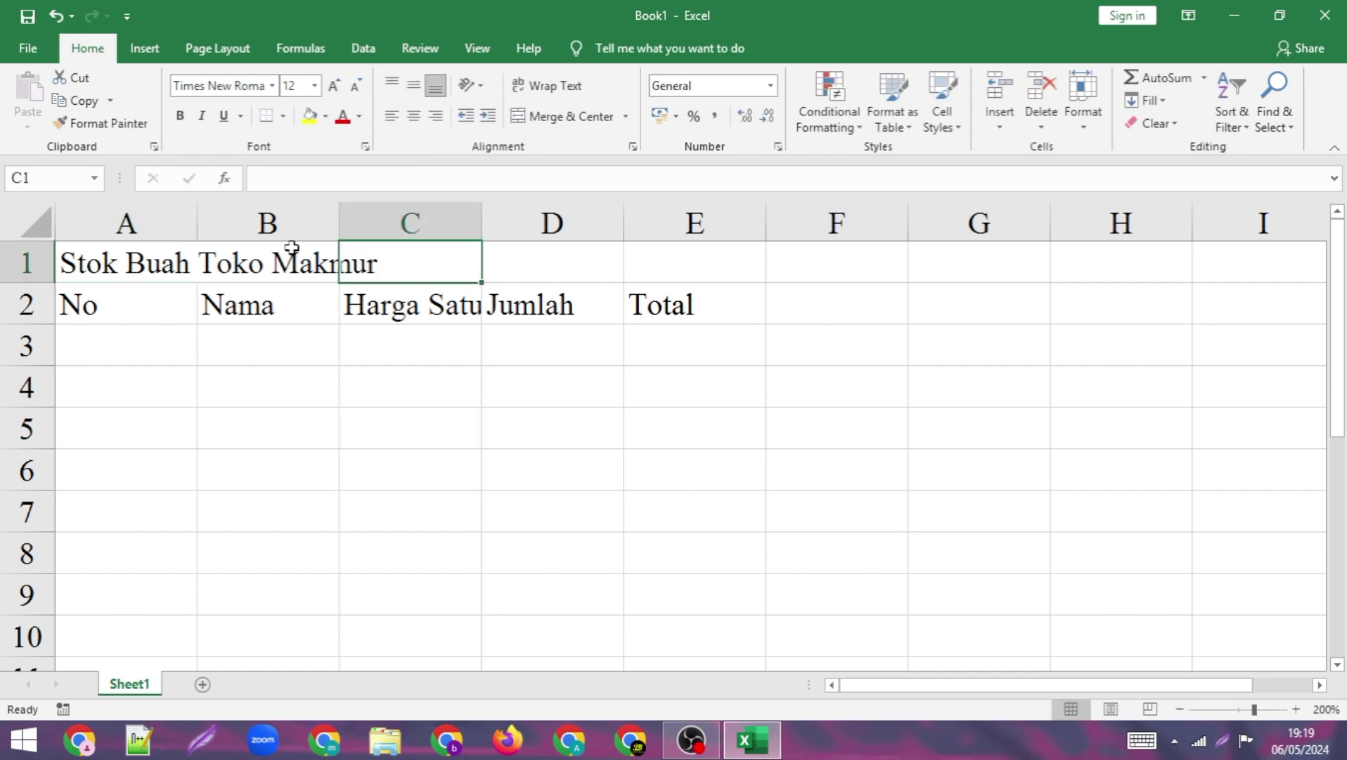
{"action": "left_click", "coordinate": [292, 248]}
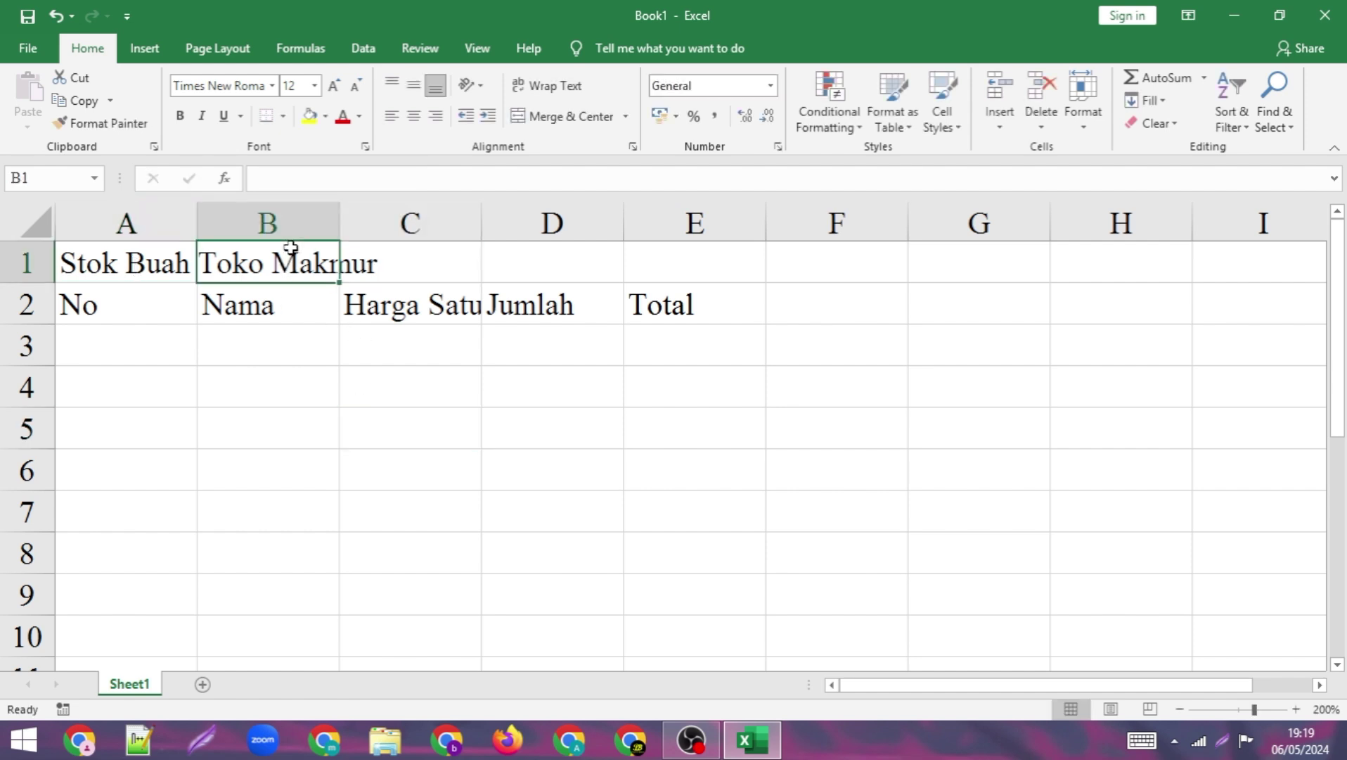
{"action": "left_click", "coordinate": [158, 254]}
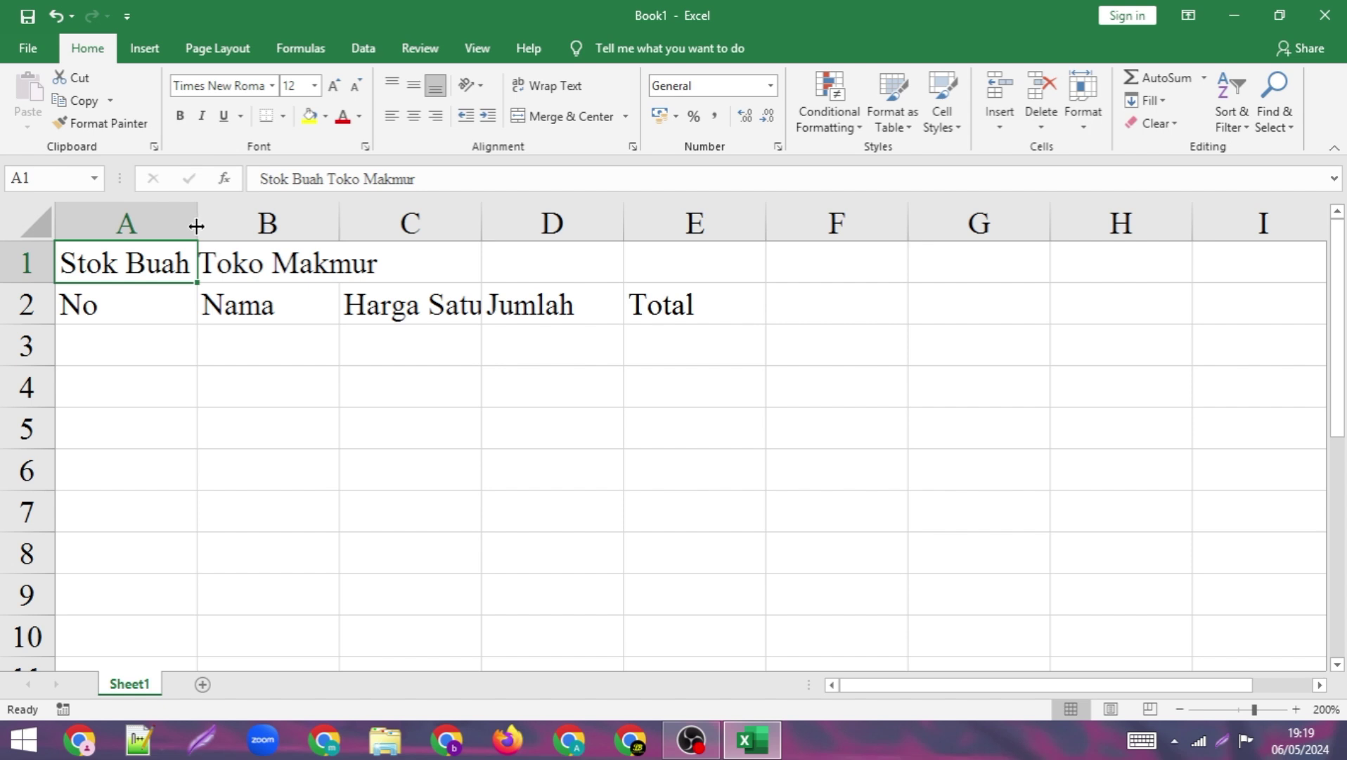
{"action": "left_click_drag", "start_coordinate": [195, 224], "coordinate": [408, 230]}
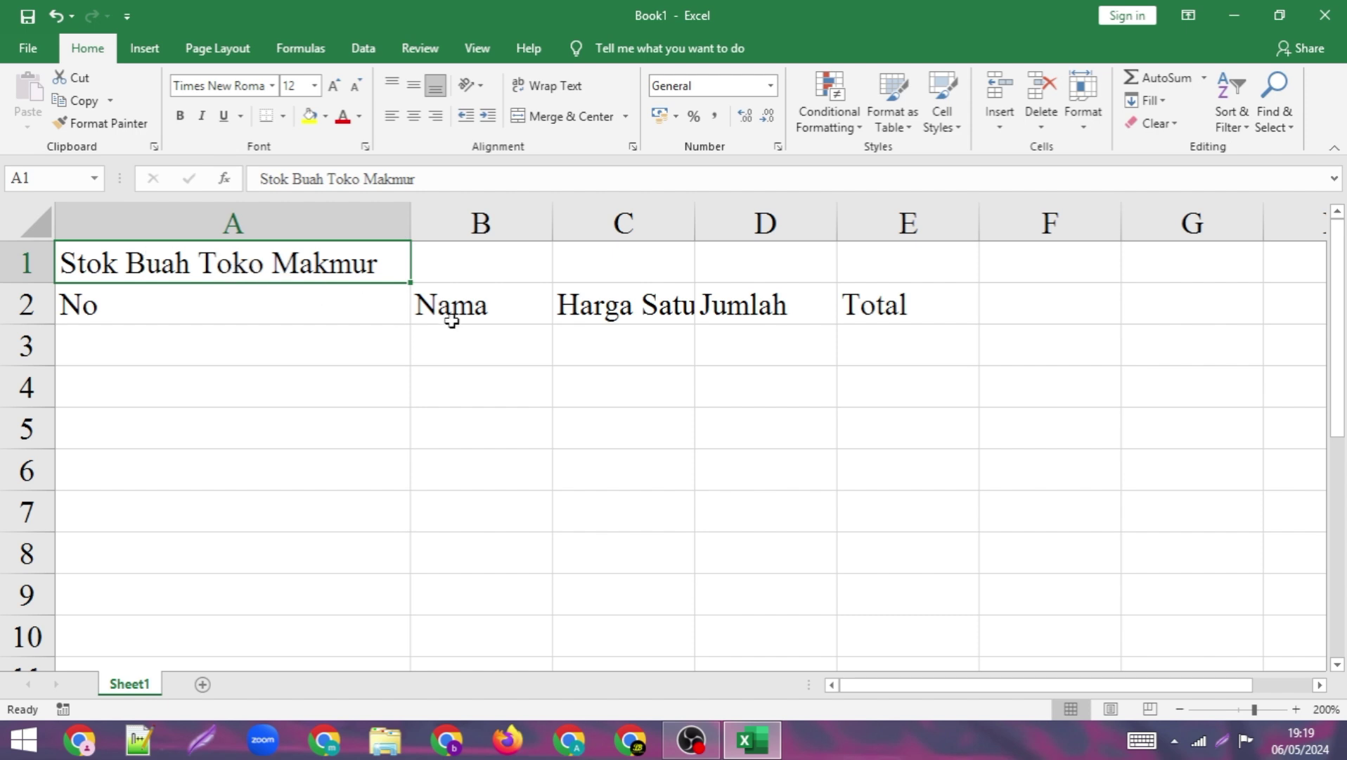
{"action": "mouse_move", "coordinate": [553, 223]}
{"action": "left_mouse_down"}
{"action": "mouse_move", "coordinate": [643, 231]}
{"action": "mouse_move", "coordinate": [574, 232]}
{"action": "left_mouse_up"}
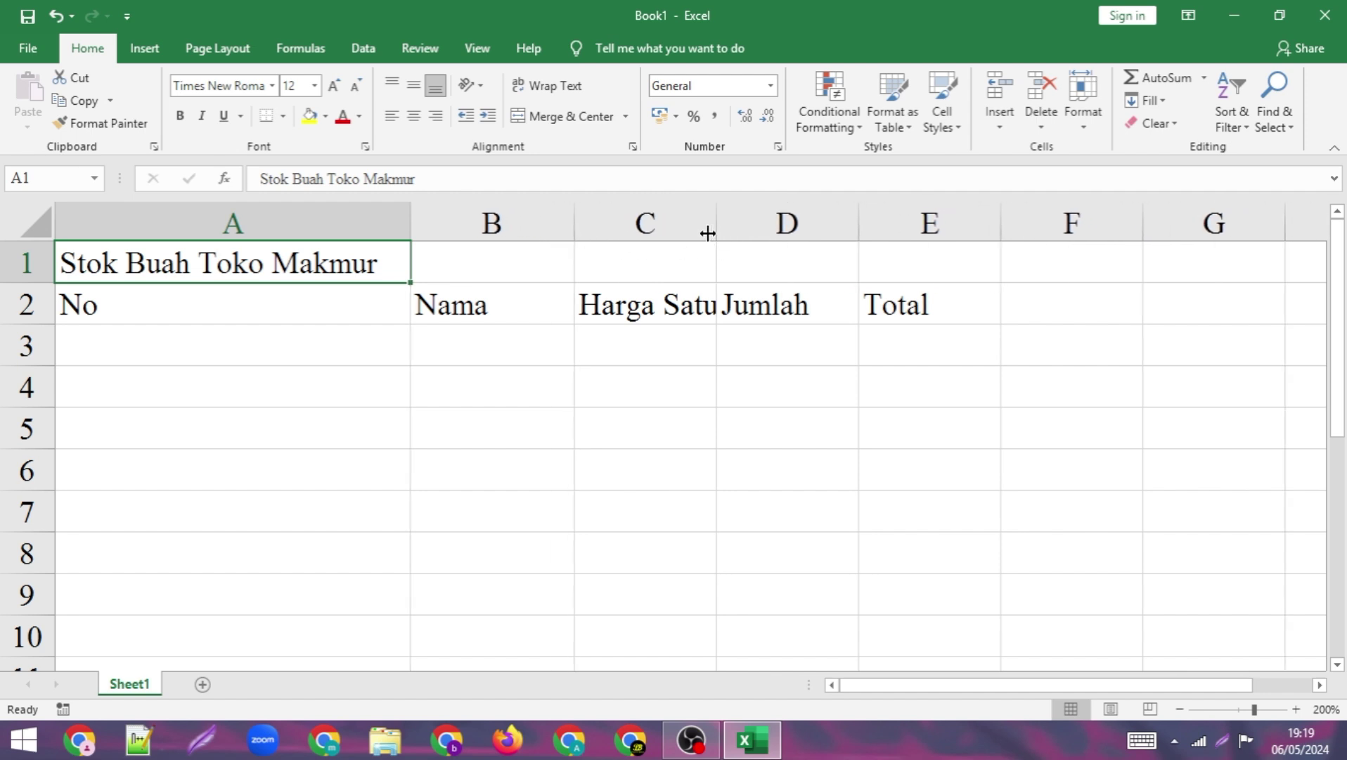
{"action": "left_click_drag", "start_coordinate": [716, 223], "coordinate": [859, 223]}
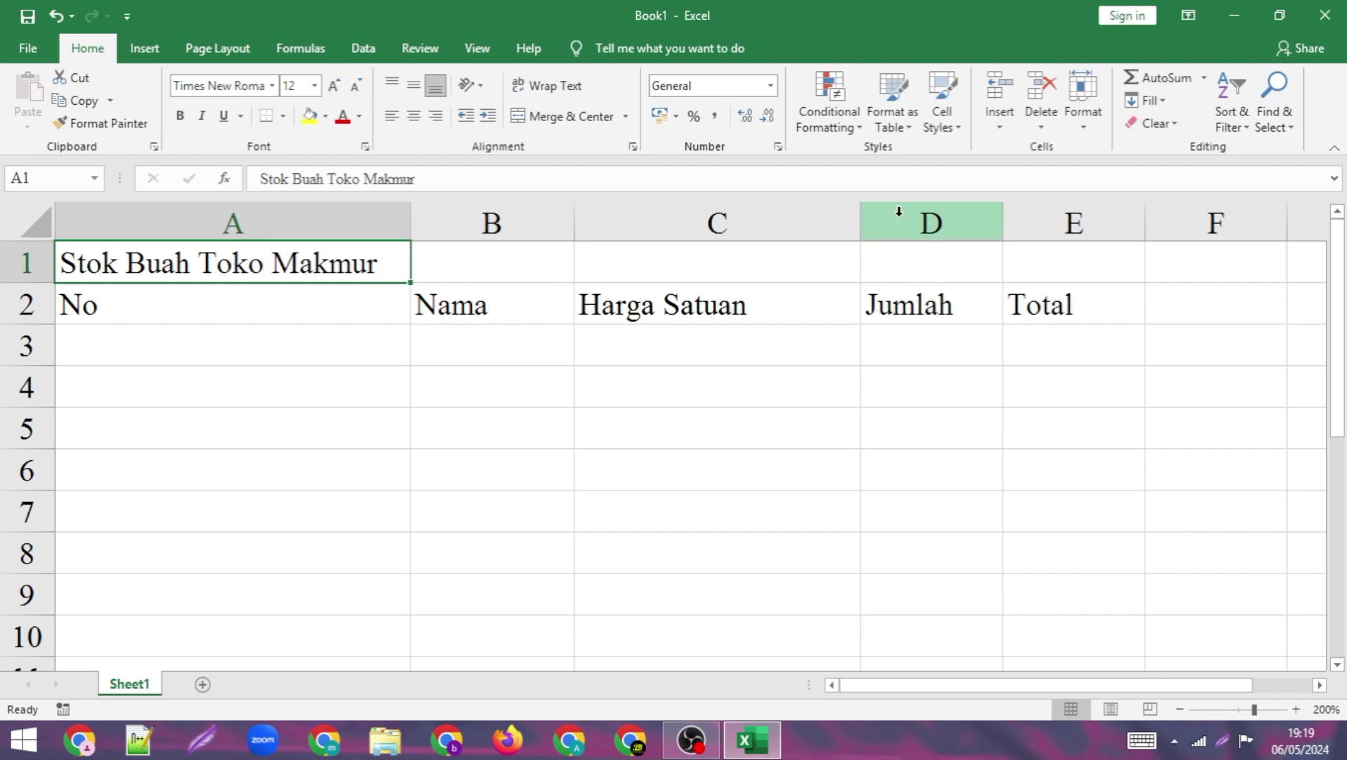
Reduce the sheet zoom to 180% and auto-fit the width of column C to its contents.
{"action": "left_click", "coordinate": [1183, 710]}
{"action": "left_click", "coordinate": [1183, 709]}
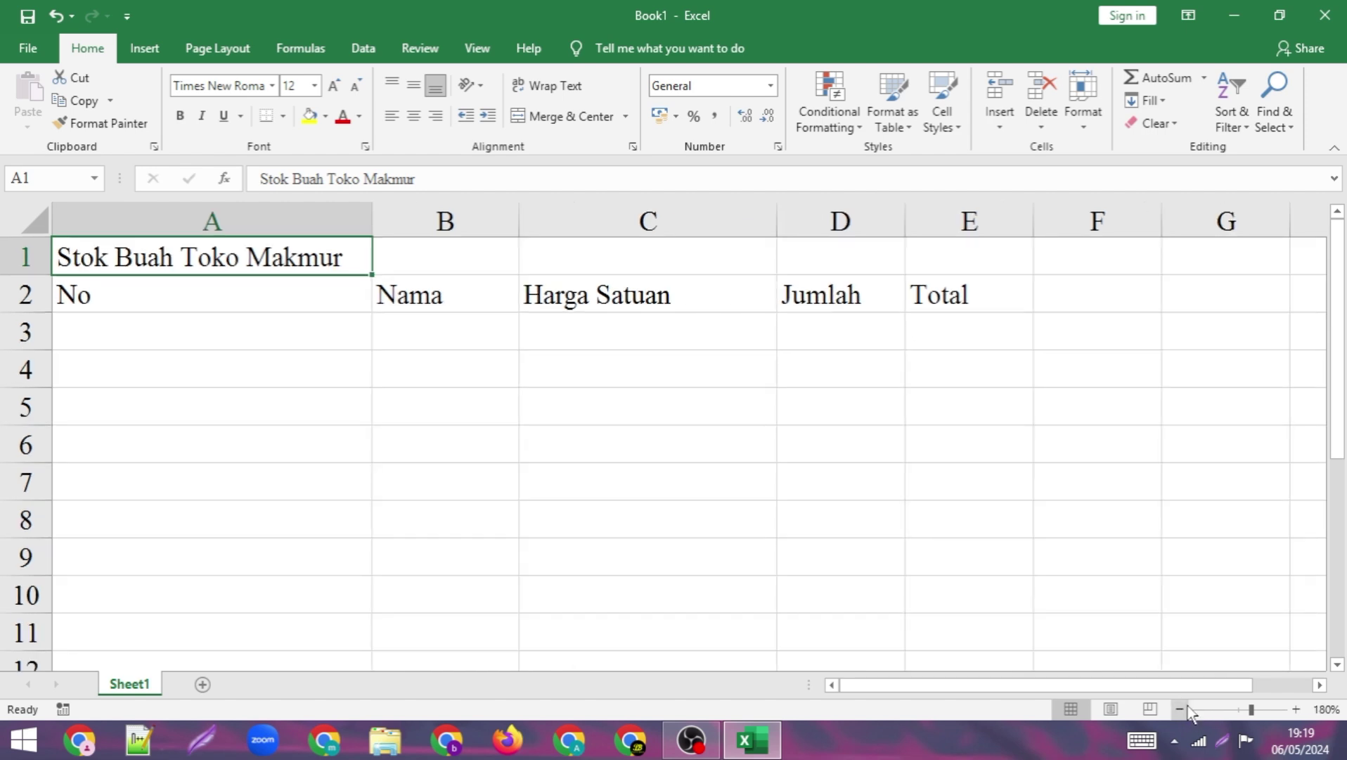
{"action": "double_click", "coordinate": [778, 216]}
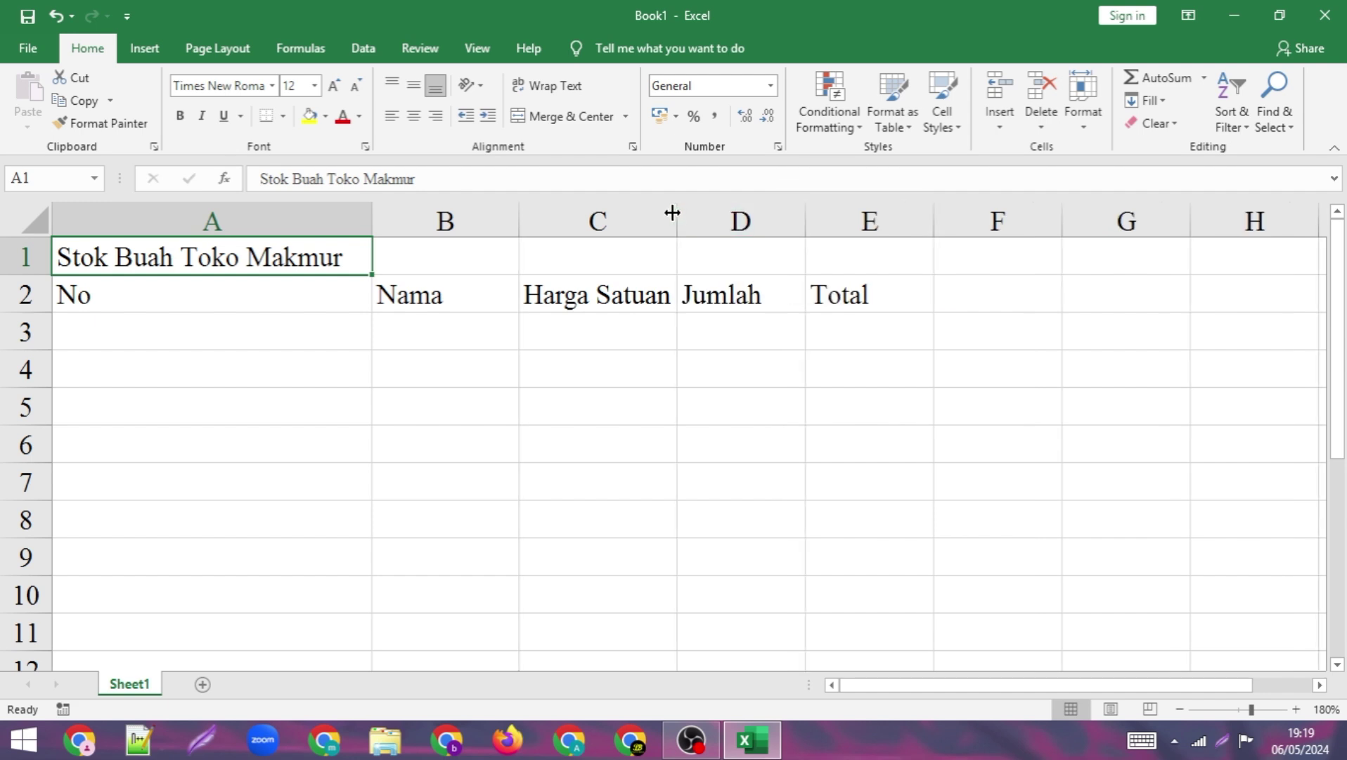
Try larger manual widths for column C, undo them to return to the auto-fitted width, and select cell C3.
{"action": "left_click_drag", "start_coordinate": [672, 212], "coordinate": [796, 223]}
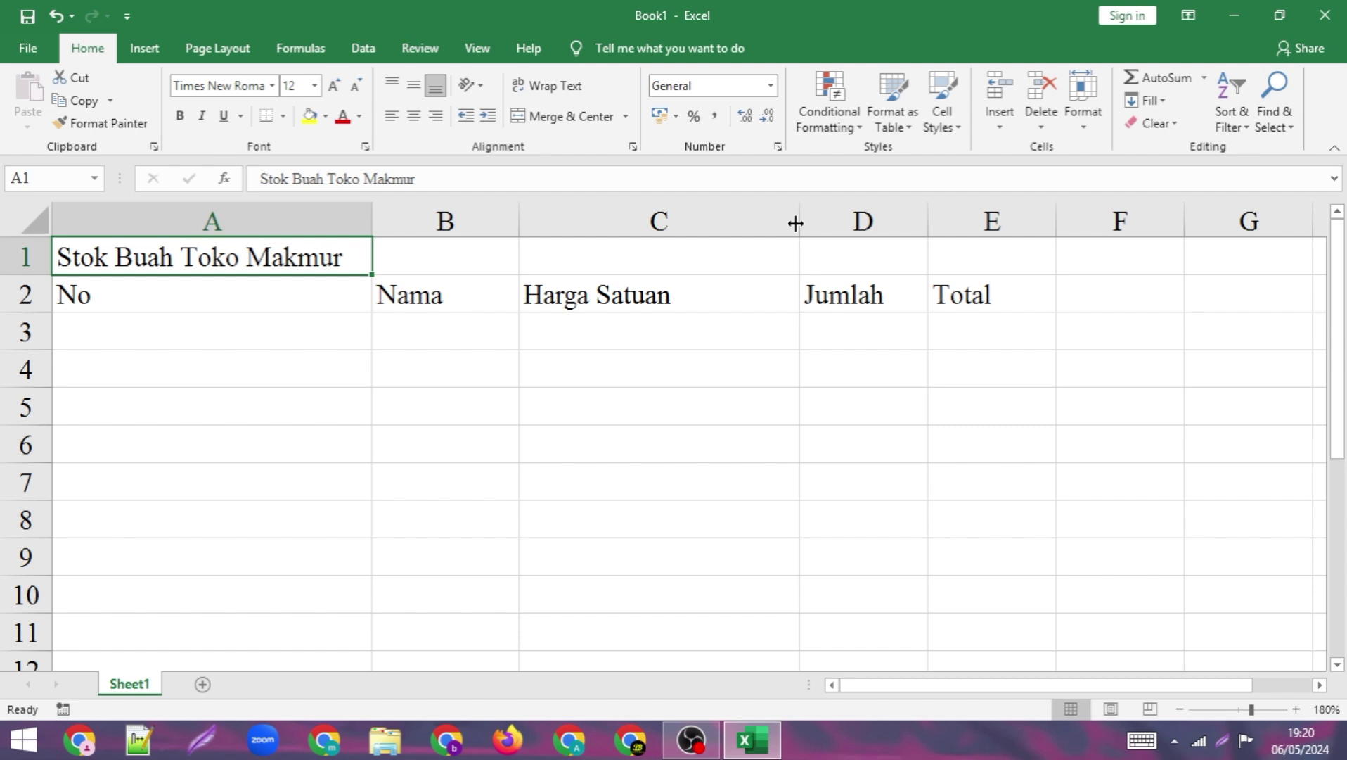
{"action": "left_click_drag", "start_coordinate": [795, 223], "coordinate": [851, 226]}
{"action": "key", "text": "ctrl+z"}
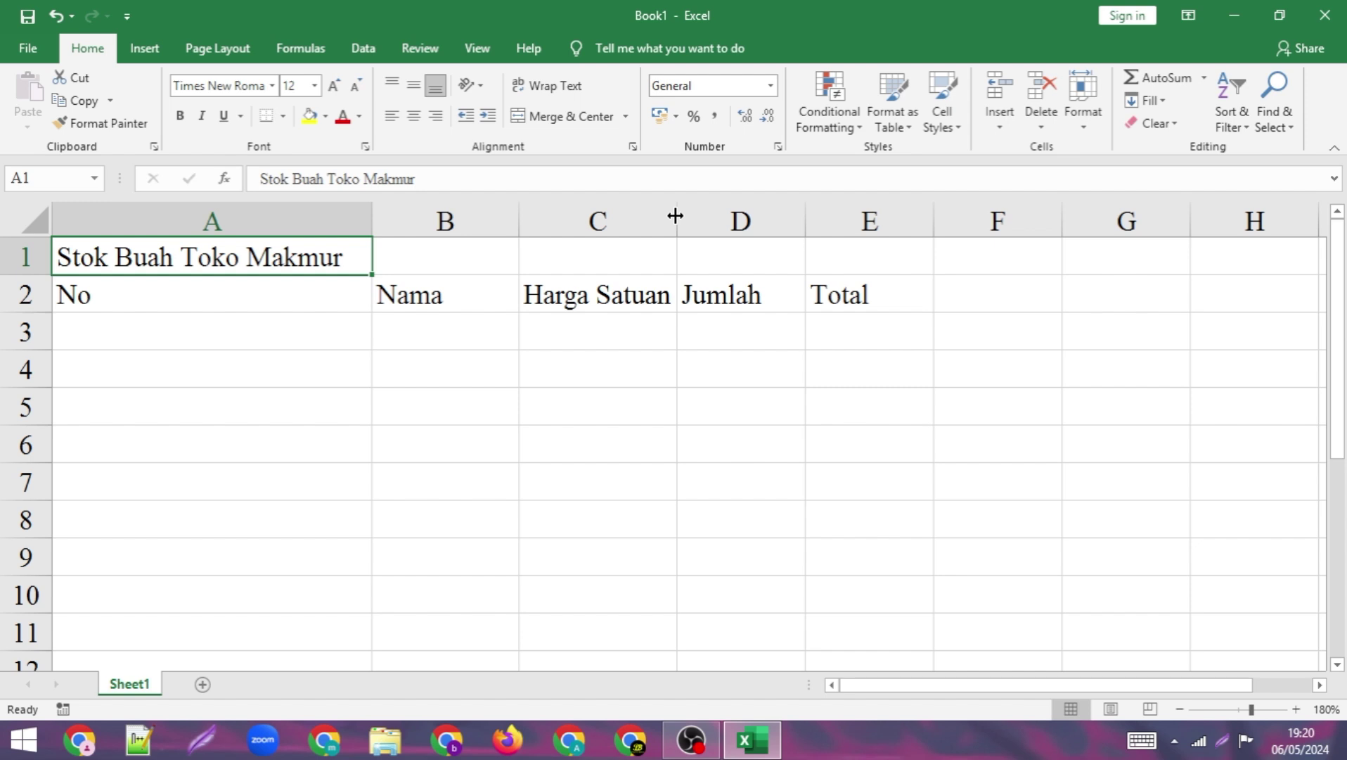
{"action": "left_click_drag", "start_coordinate": [675, 216], "coordinate": [854, 222]}
{"action": "key", "text": "ctrl+z"}
{"action": "left_click", "coordinate": [536, 322]}
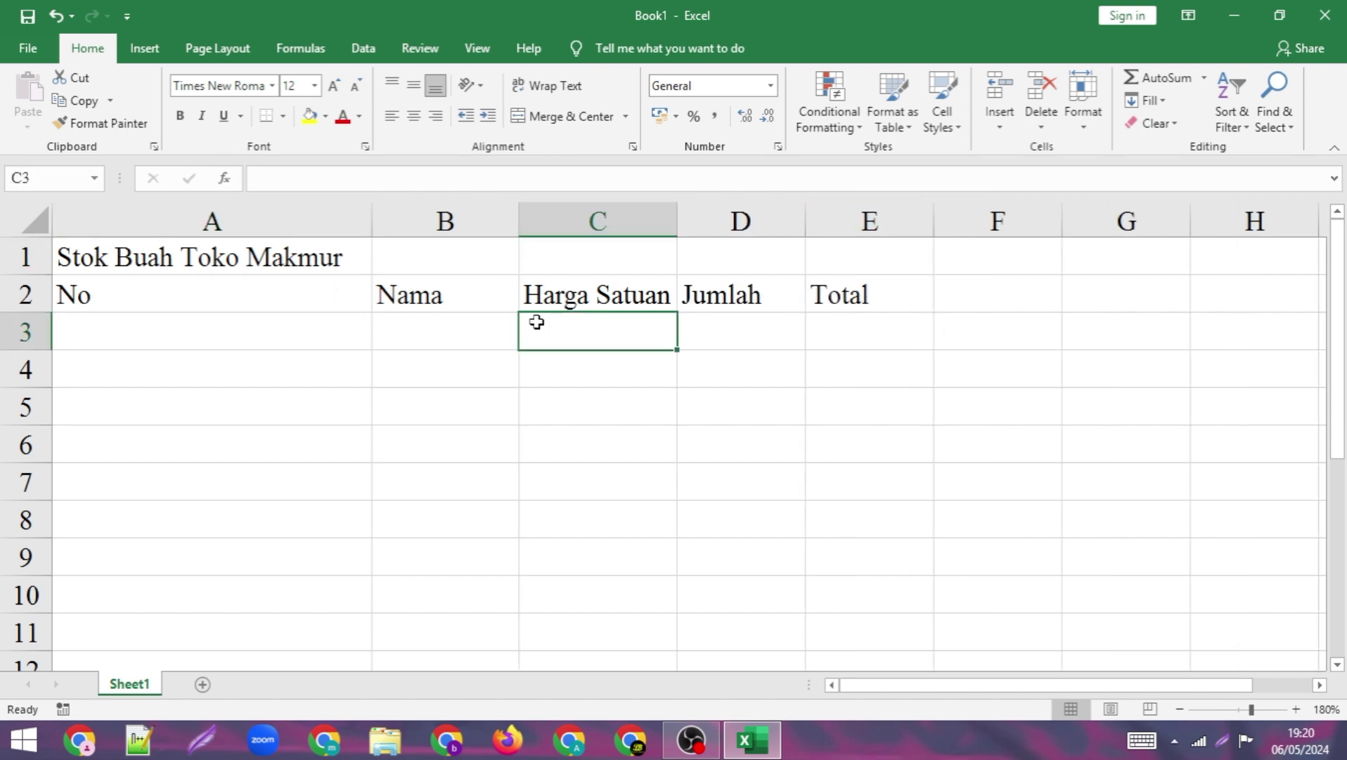
Open the Harga Satuan header in cell C2 for editing, leave it without changes, and reselect the cell.
{"action": "left_click", "coordinate": [592, 295]}
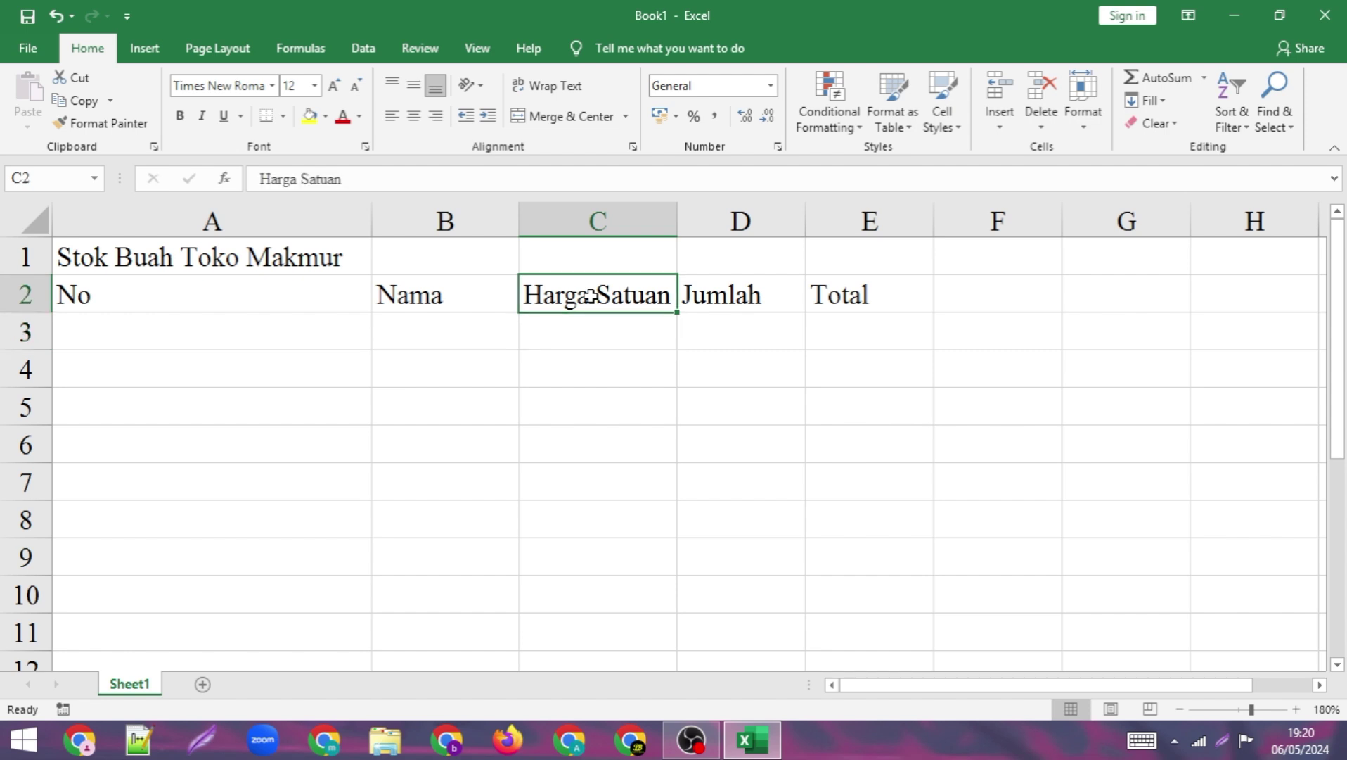
{"action": "left_click", "coordinate": [590, 325]}
{"action": "left_click", "coordinate": [580, 298]}
{"action": "double_click", "coordinate": [576, 301]}
{"action": "left_click", "coordinate": [614, 320]}
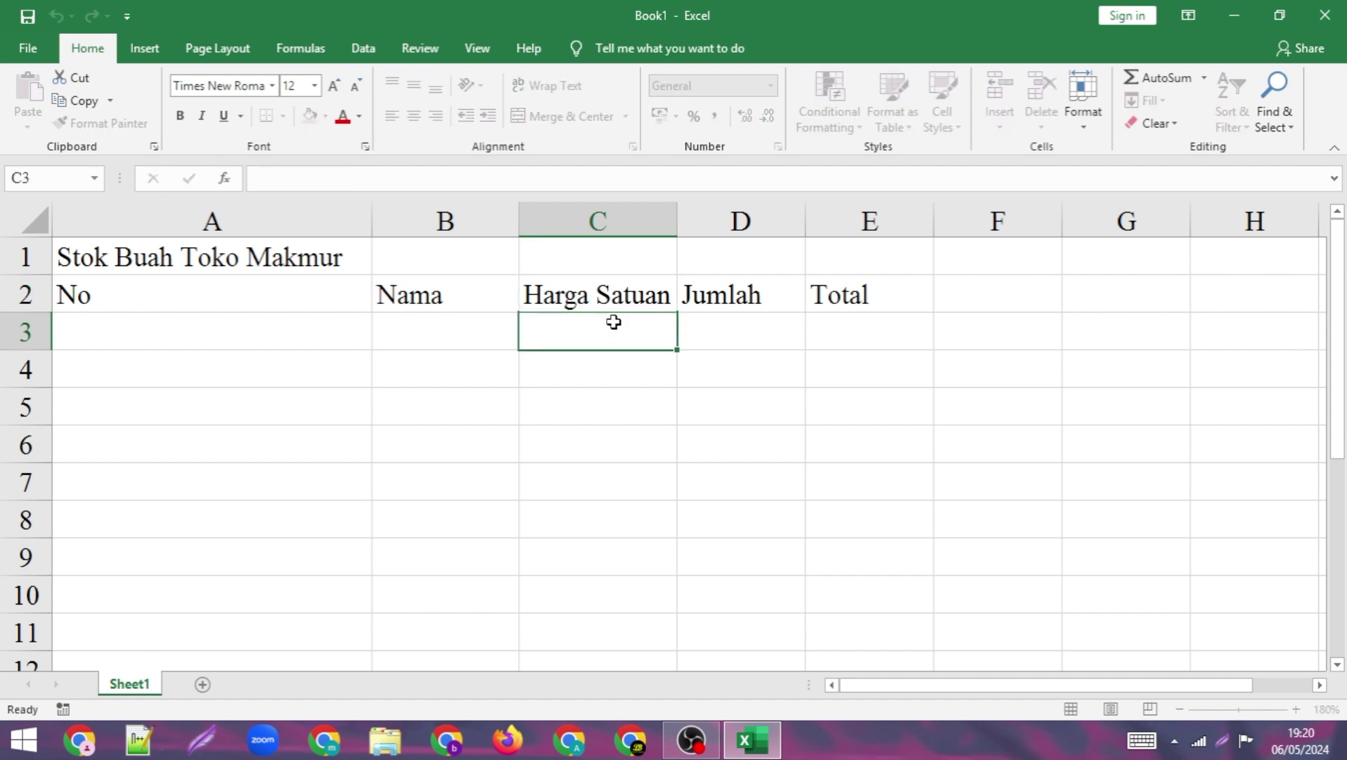
{"action": "left_click", "coordinate": [614, 299]}
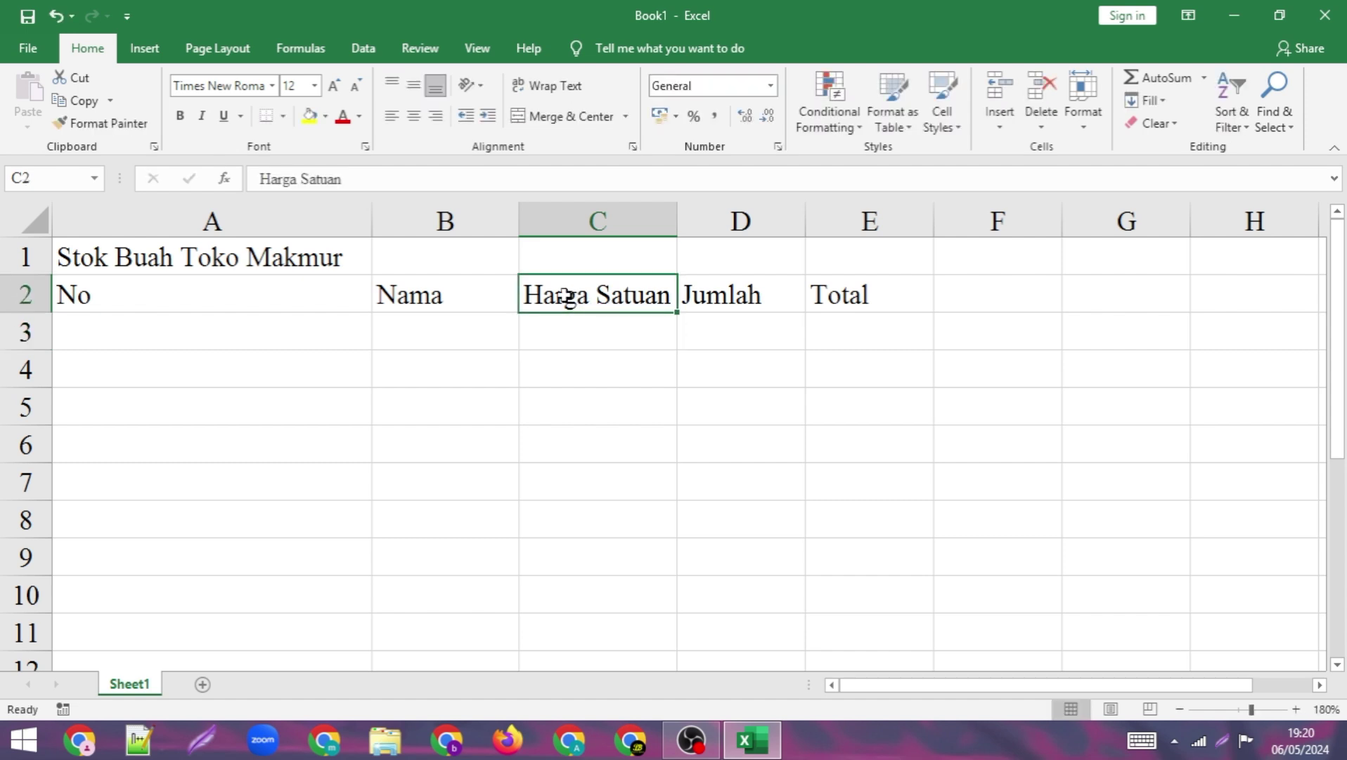
Open the title in cell A1 and the Nama header in cell B2 for in-cell editing, leaving both without changes.
{"action": "left_click", "coordinate": [267, 256]}
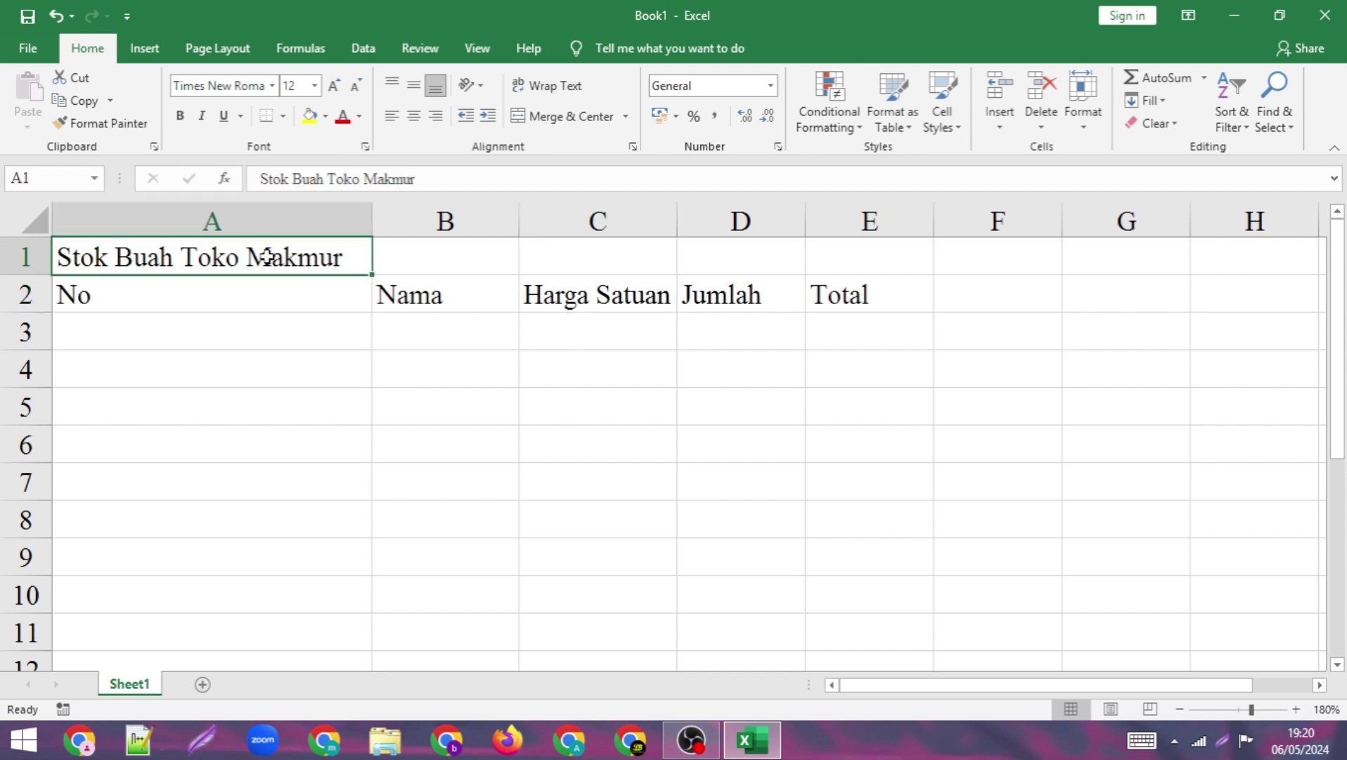
{"action": "double_click", "coordinate": [268, 256]}
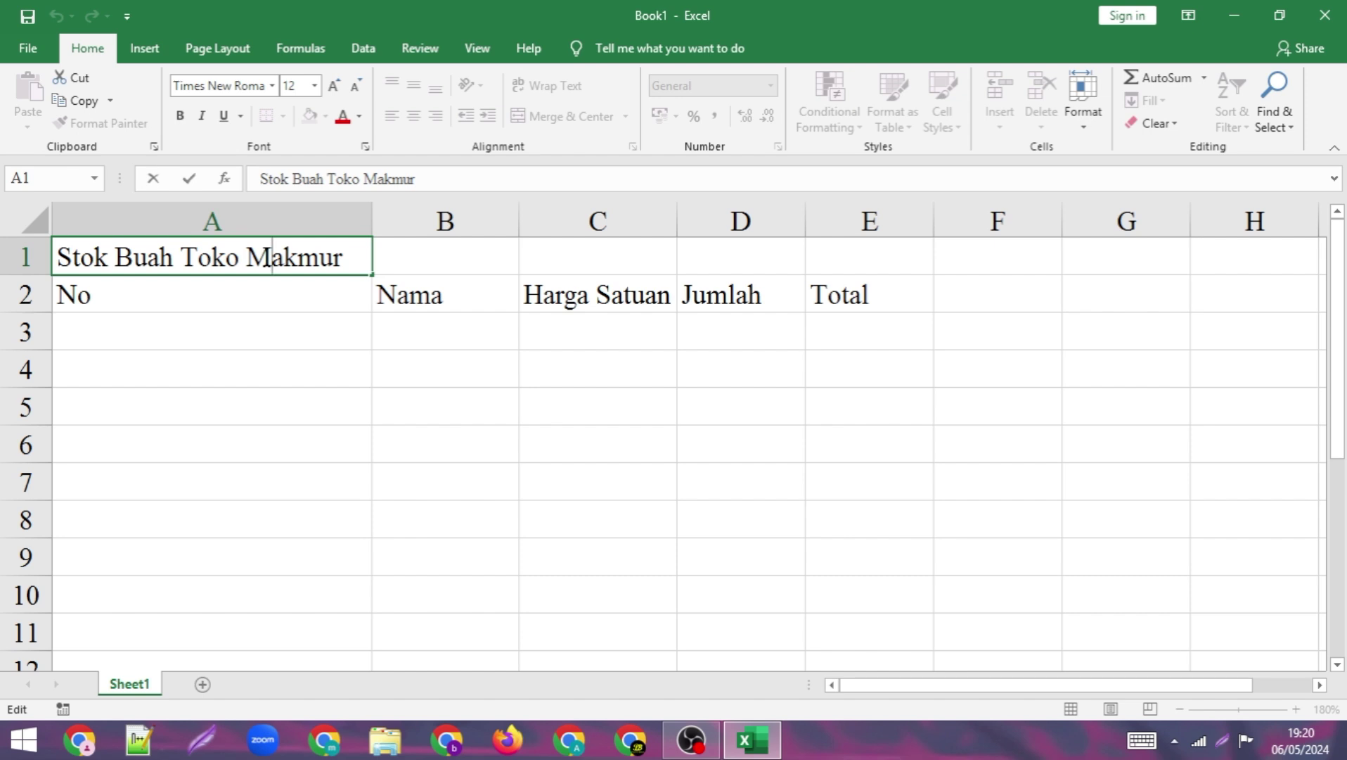
{"action": "left_click", "coordinate": [336, 343]}
{"action": "left_click", "coordinate": [405, 295]}
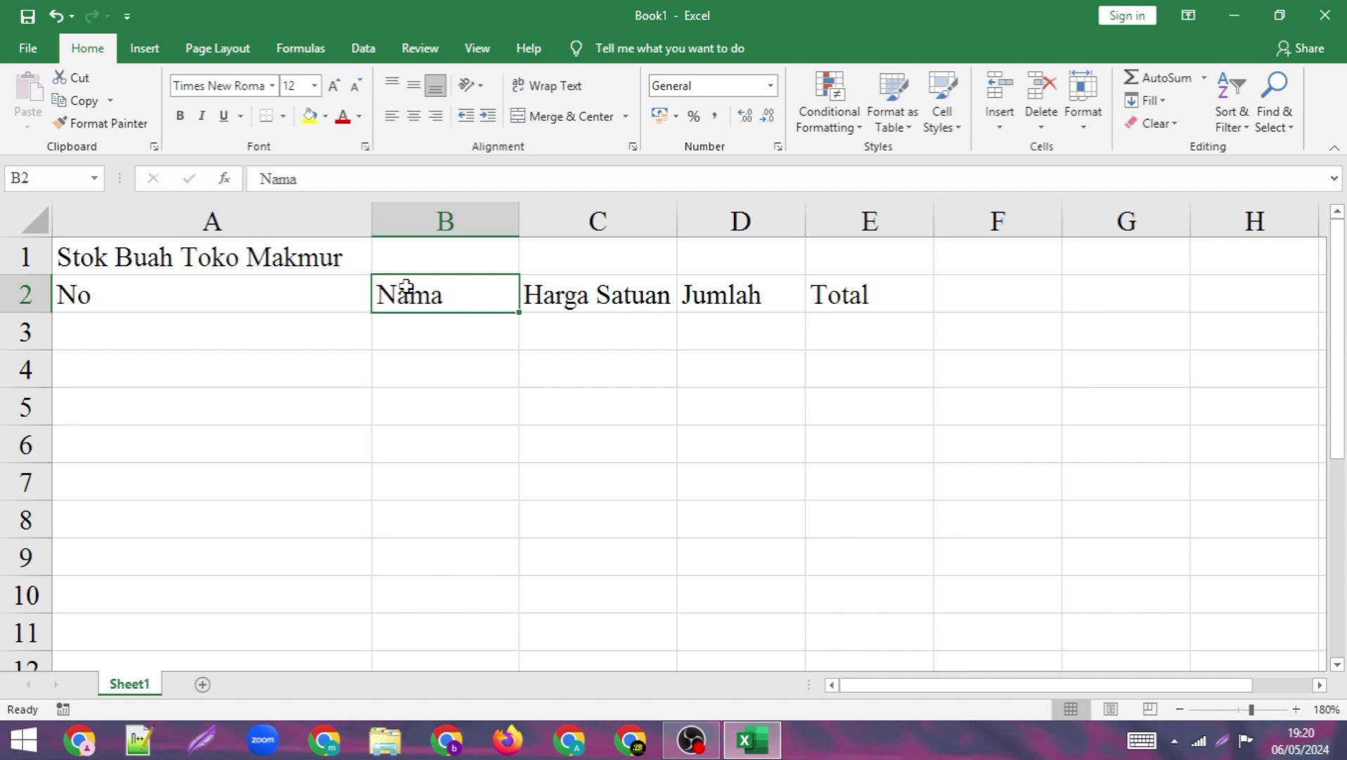
{"action": "double_click", "coordinate": [406, 287]}
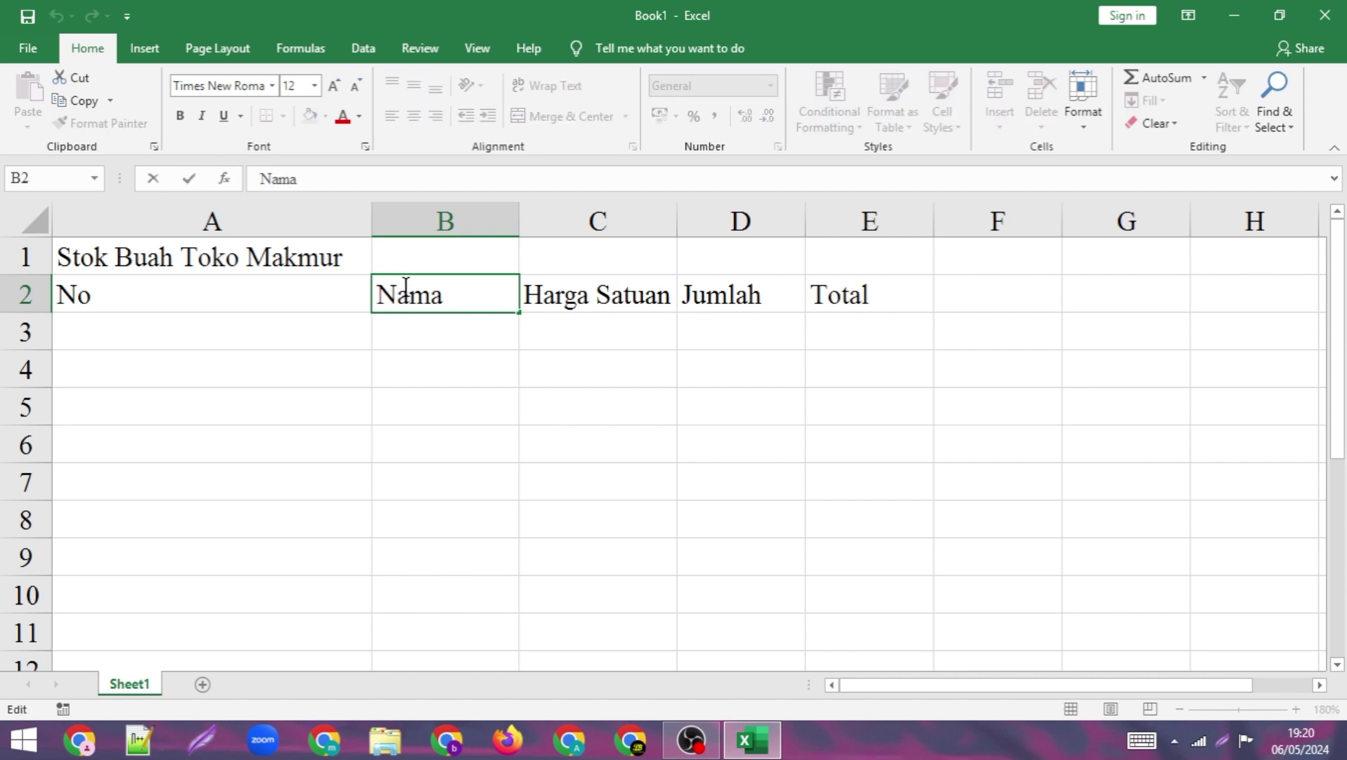
{"action": "left_click", "coordinate": [325, 264]}
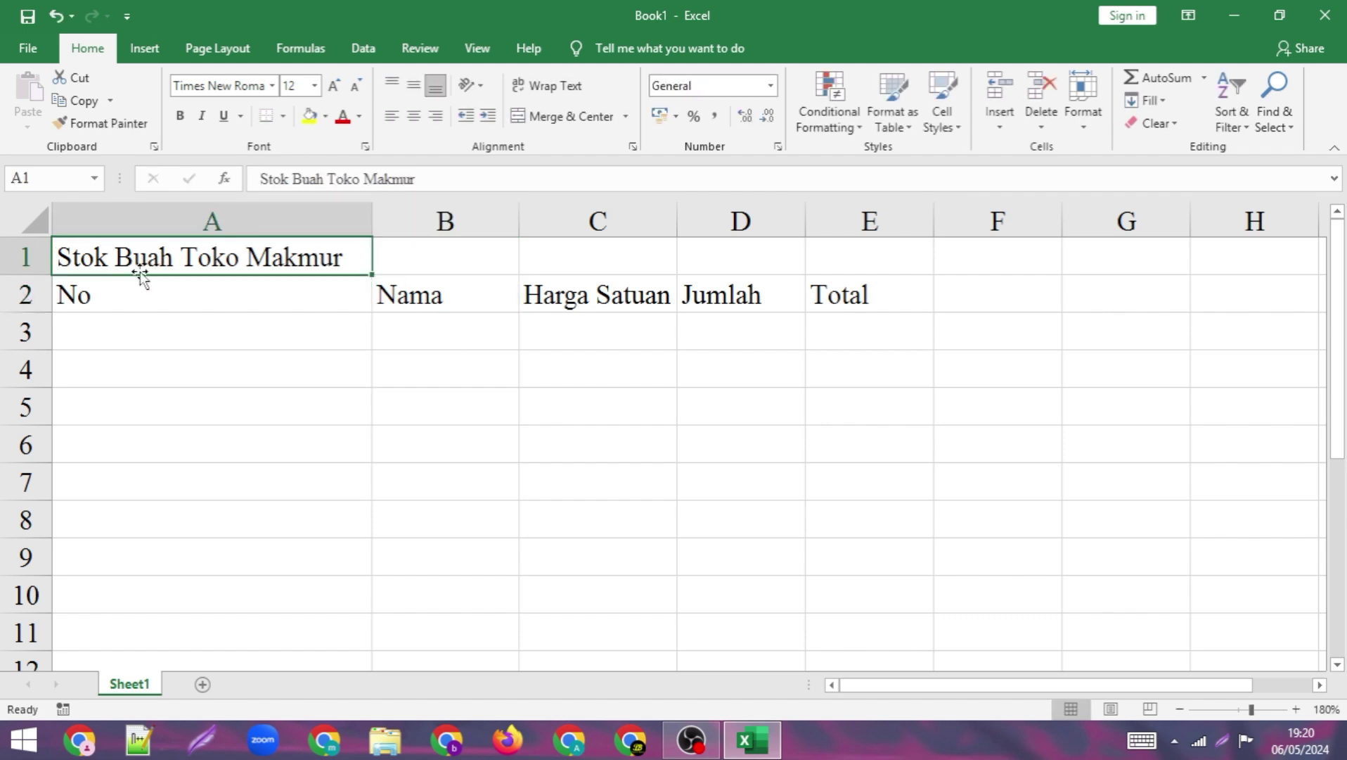
Delete the first "a" of "Makmur" in the cell A1 title by editing inside the cell.
{"action": "double_click", "coordinate": [284, 262]}
{"action": "key", "text": "BackSpace"}
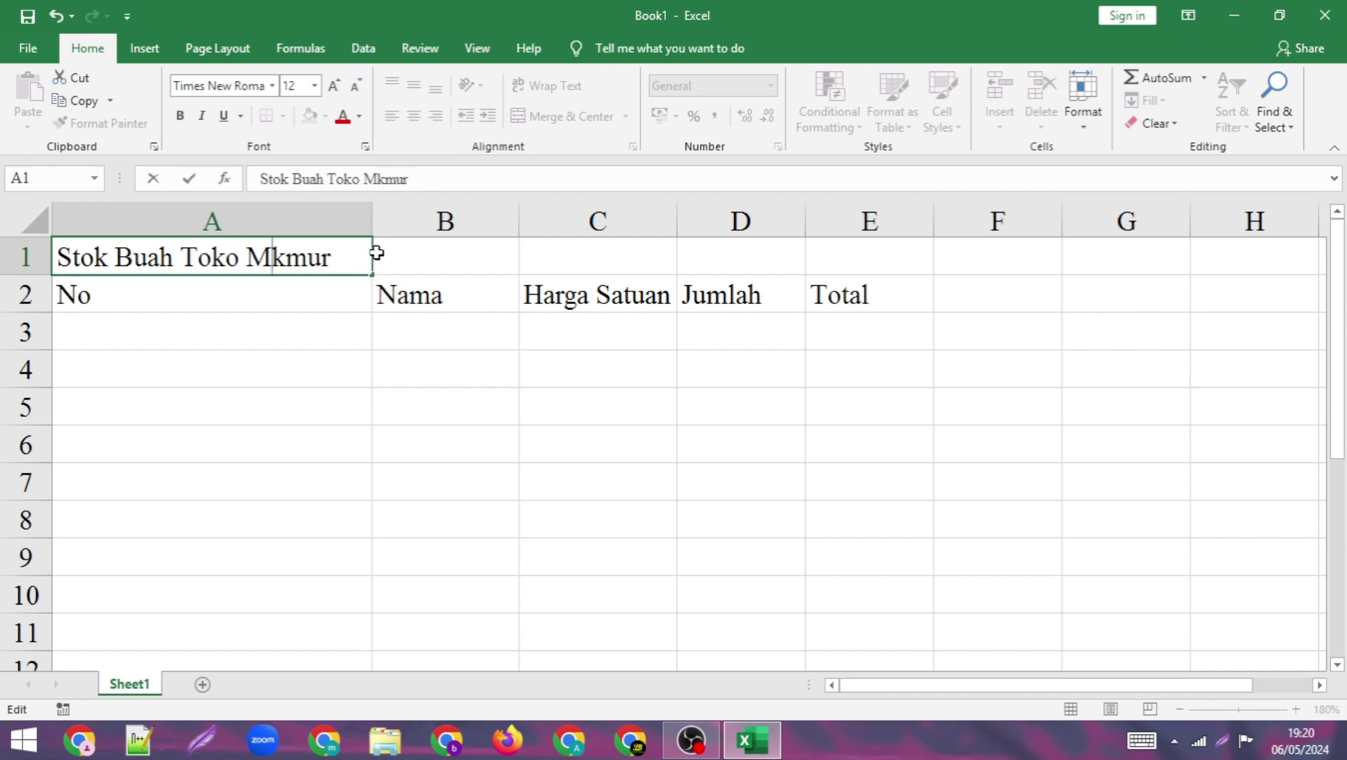
{"action": "left_click", "coordinate": [327, 304]}
Reinsert the missing "a" in the cell A1 title so it reads "Stok Buah Toko Makmur".
{"action": "left_click", "coordinate": [267, 254]}
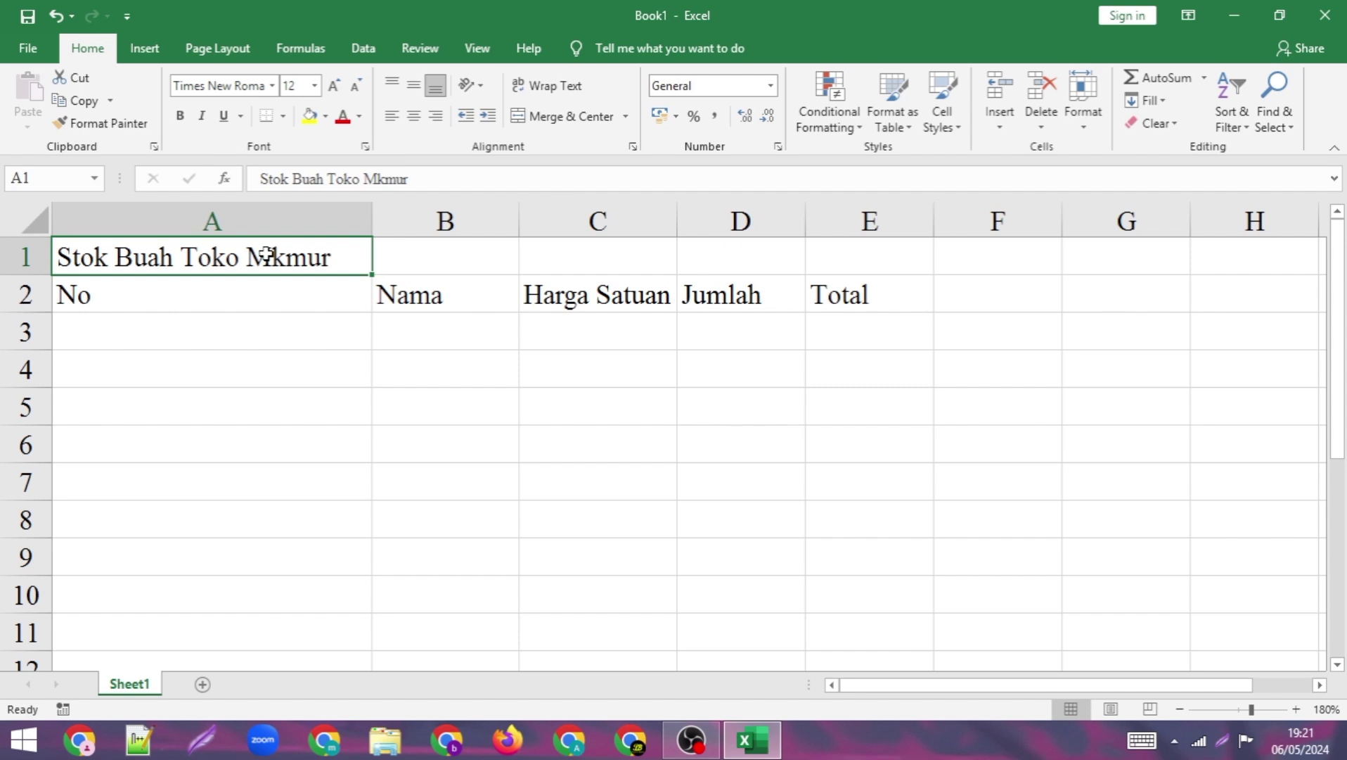
{"action": "double_click", "coordinate": [267, 254]}
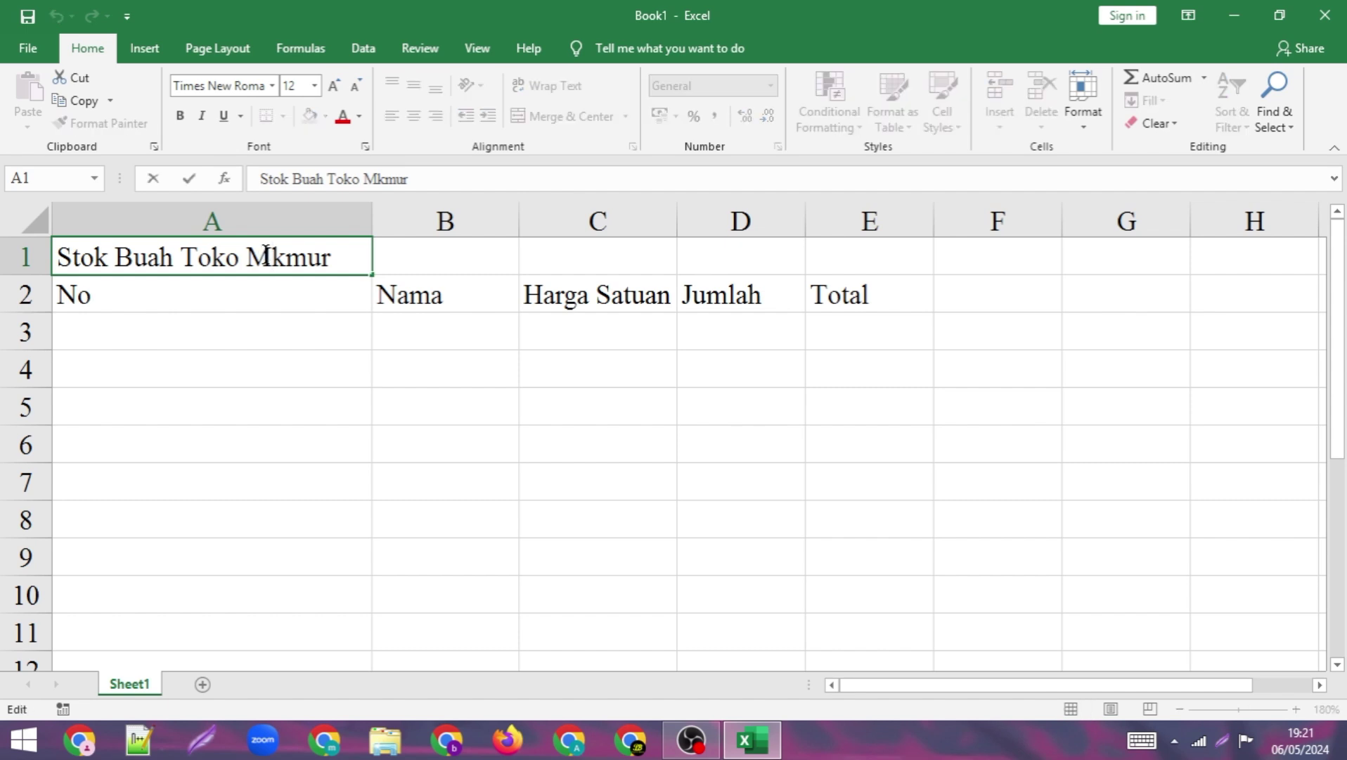
{"action": "type", "text": "a"}
{"action": "left_click", "coordinate": [302, 298]}
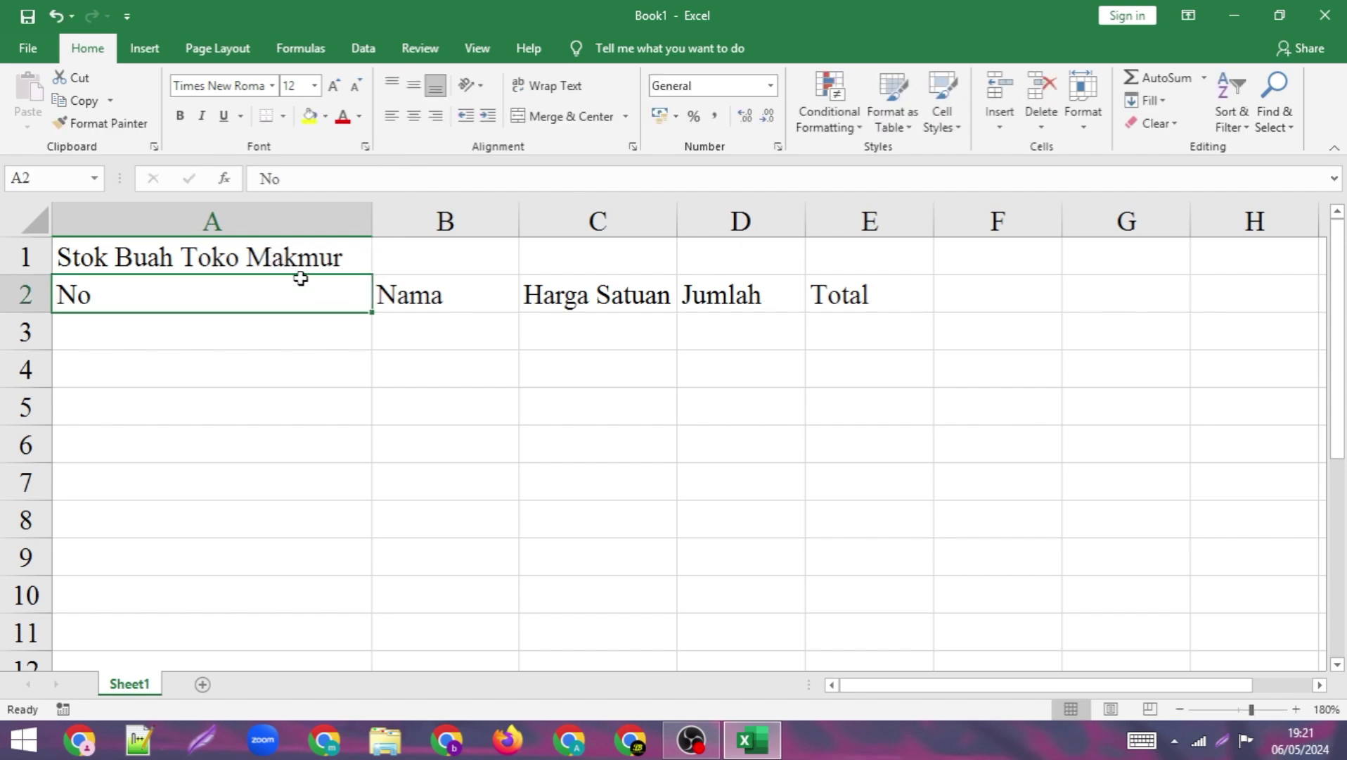
Try overwriting the title in cell A1 with "a", undo it, and briefly reopen the title for editing.
{"action": "left_click", "coordinate": [289, 257]}
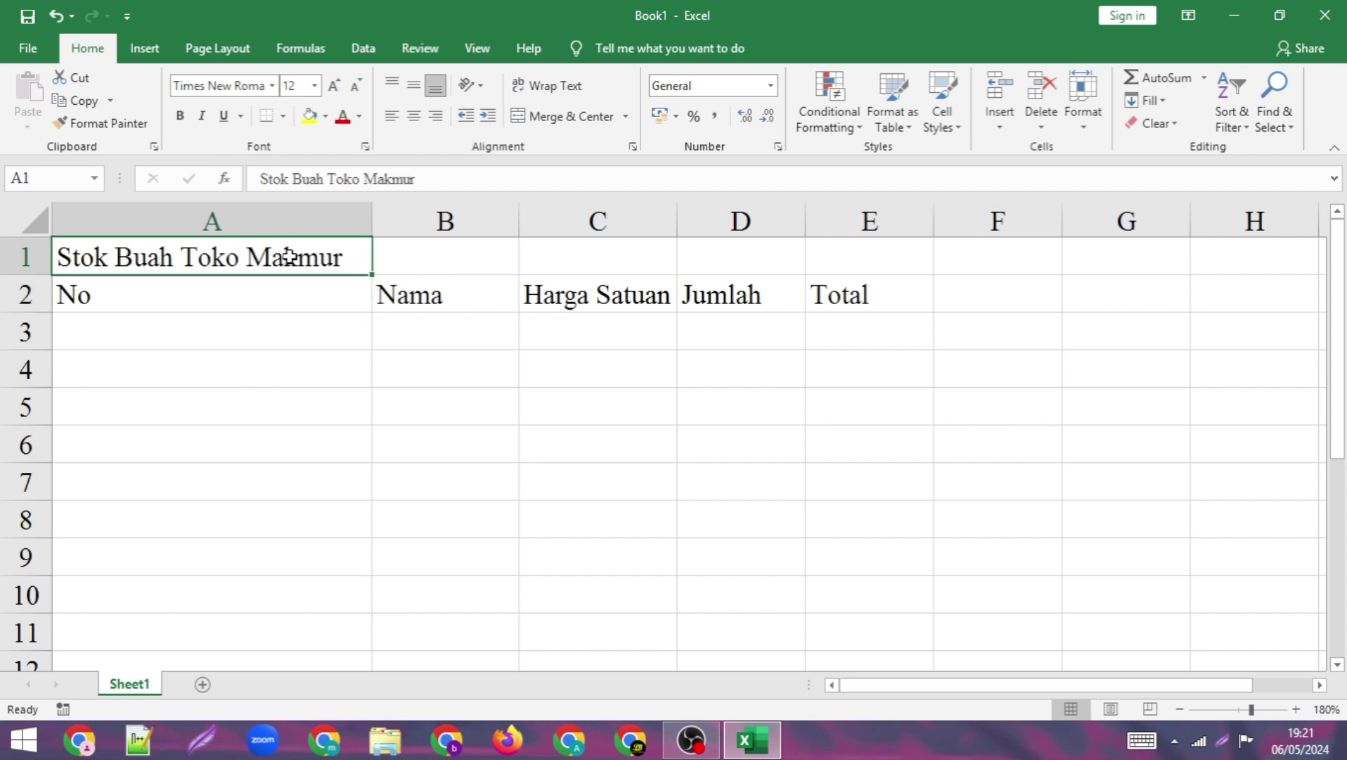
{"action": "type", "text": "a"}
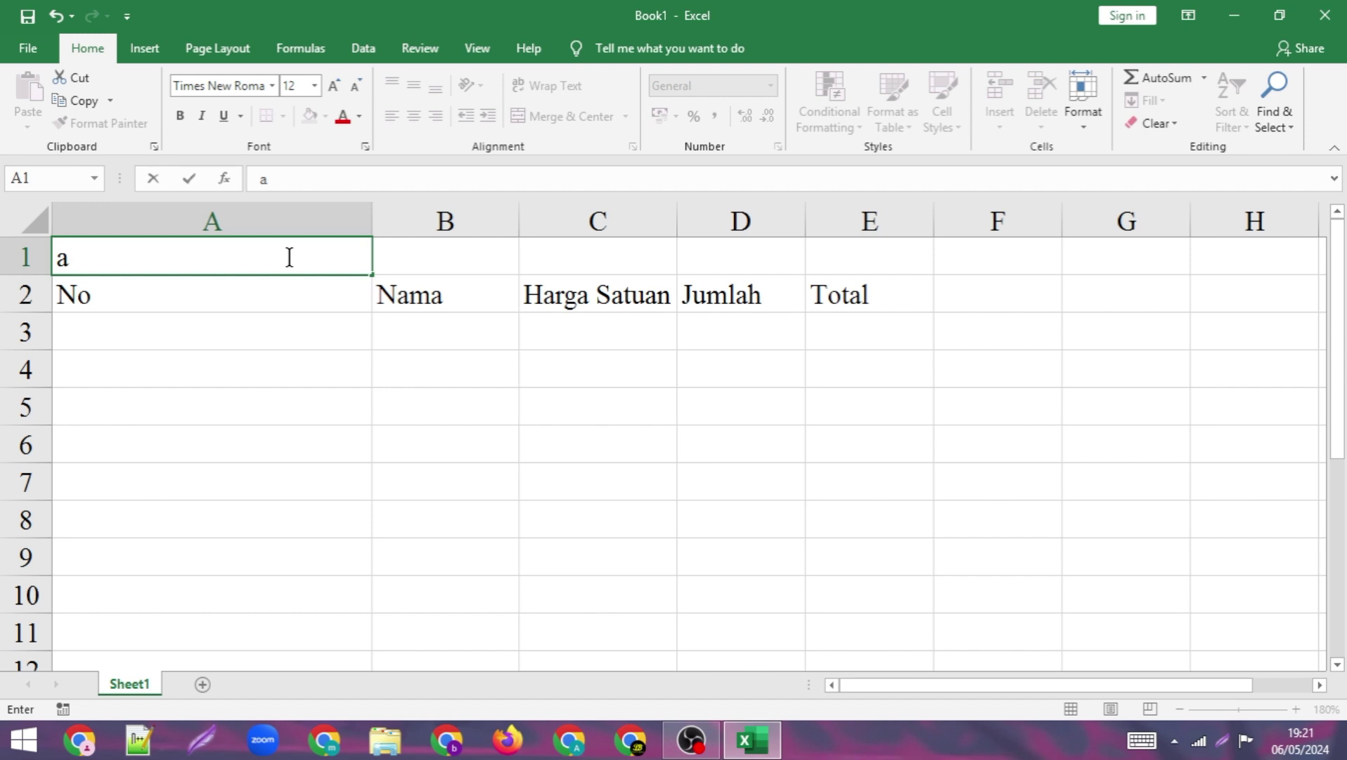
{"action": "key", "text": "ctrl+z"}
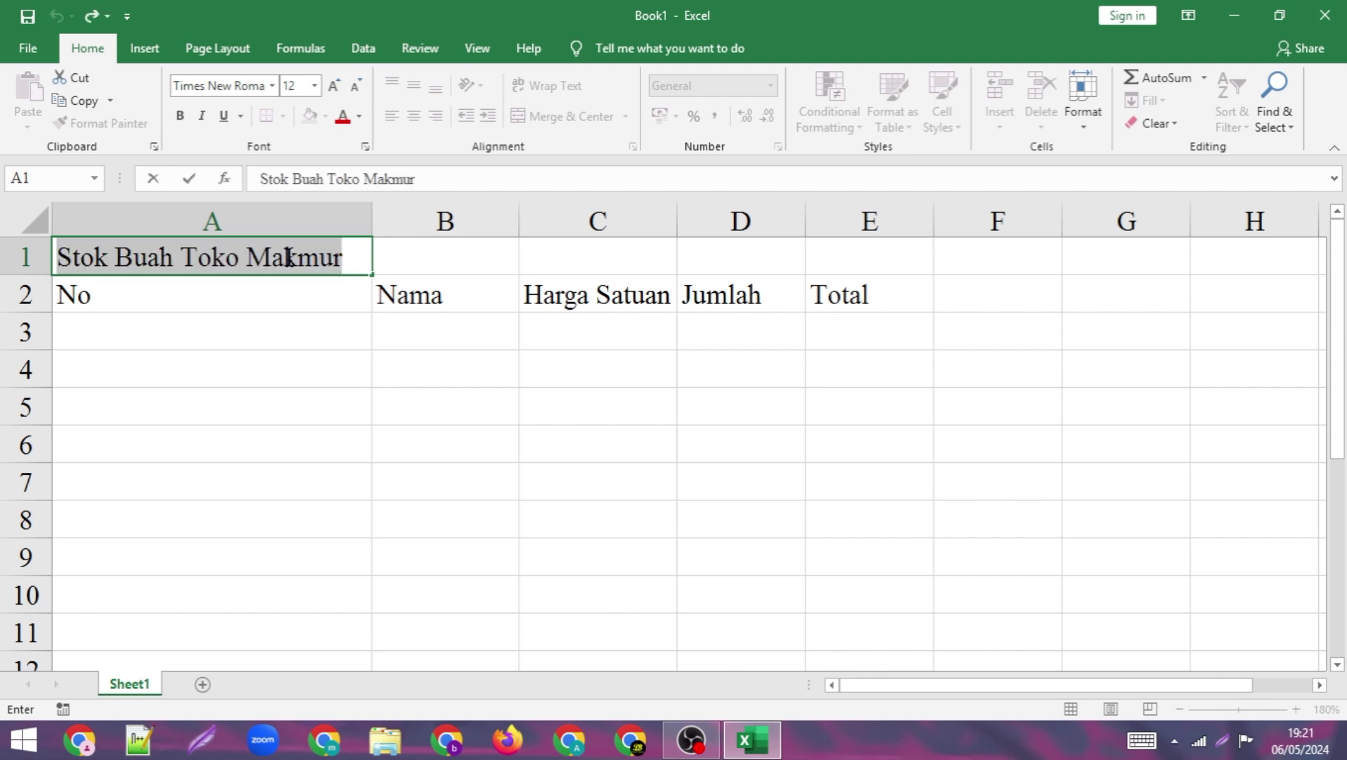
{"action": "left_click", "coordinate": [376, 330]}
{"action": "left_click", "coordinate": [347, 279]}
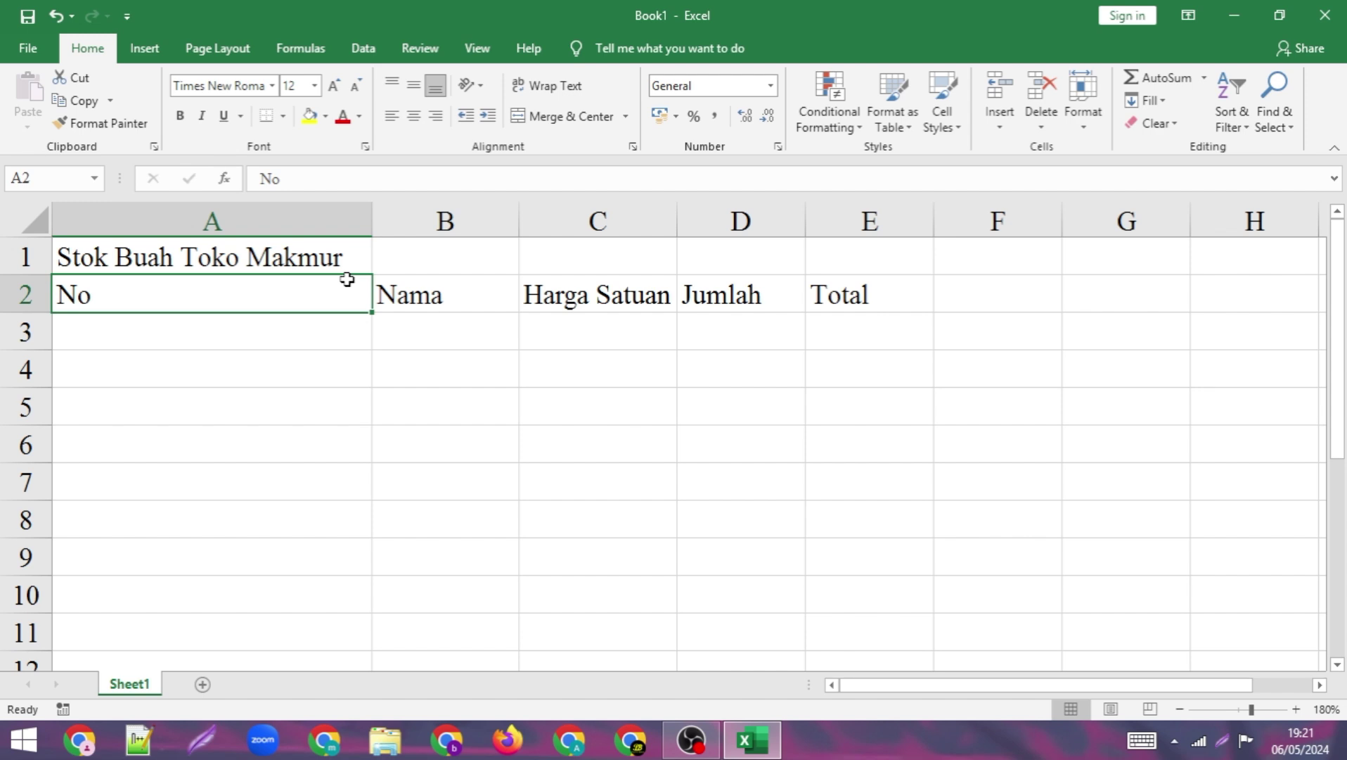
{"action": "double_click", "coordinate": [338, 250]}
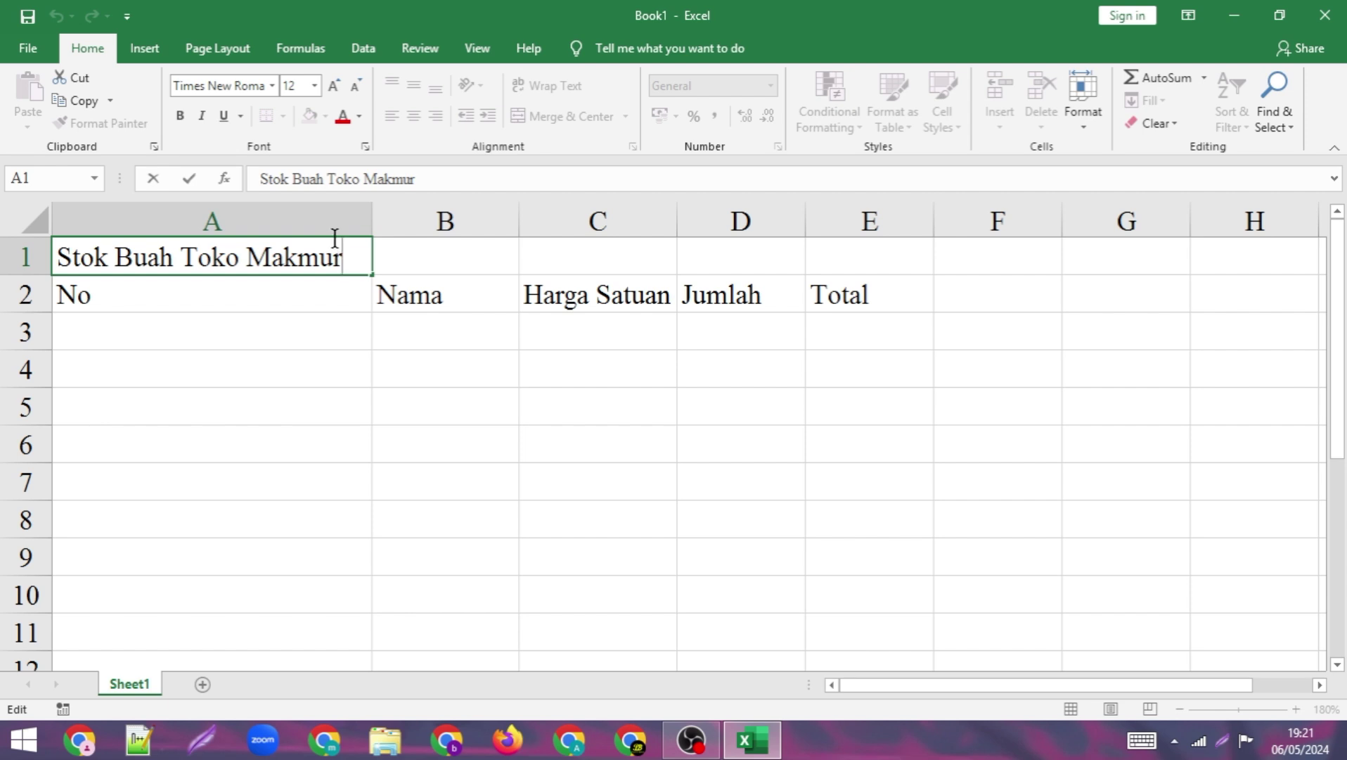
{"action": "left_click", "coordinate": [526, 403]}
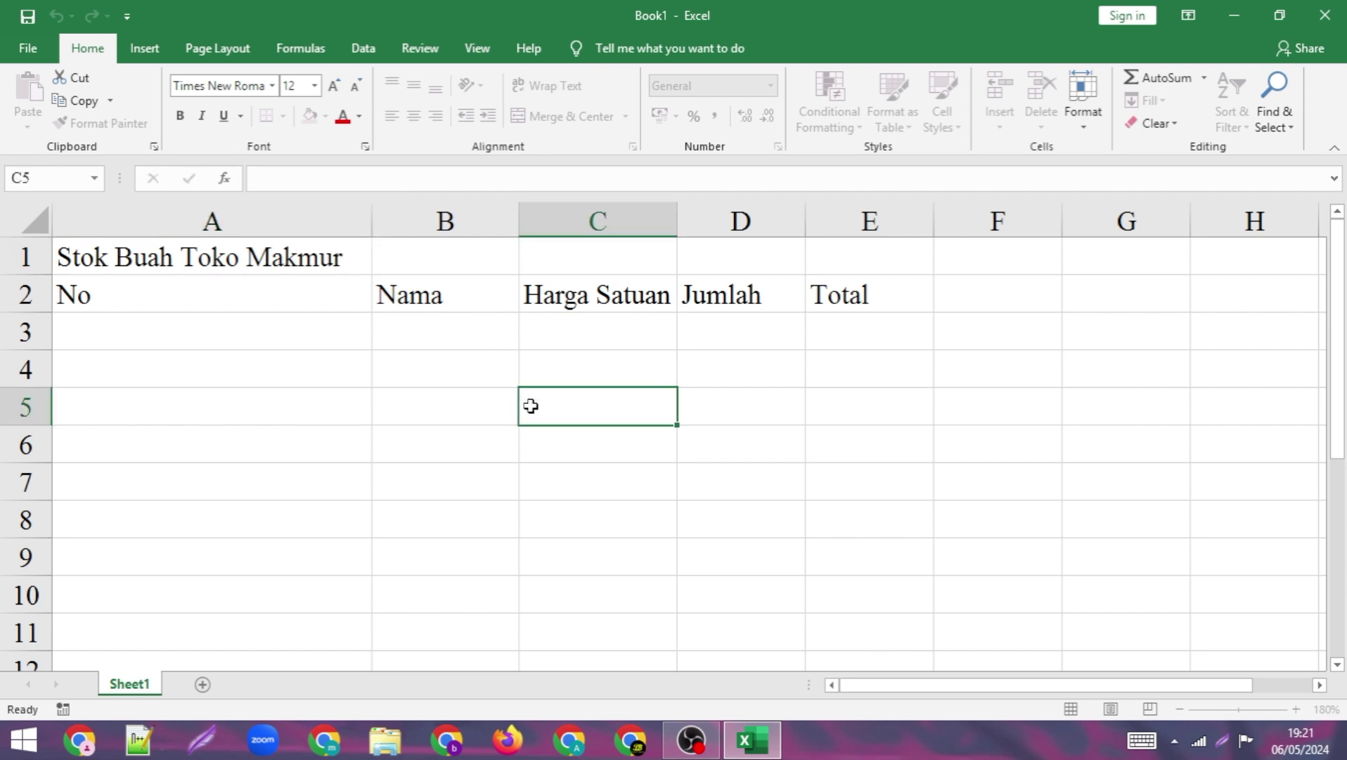
Reduce the sheet zoom to 150% and select the empty cell B6.
{"action": "left_click", "coordinate": [1181, 709]}
{"action": "left_click", "coordinate": [1181, 709]}
{"action": "left_click", "coordinate": [1181, 709]}
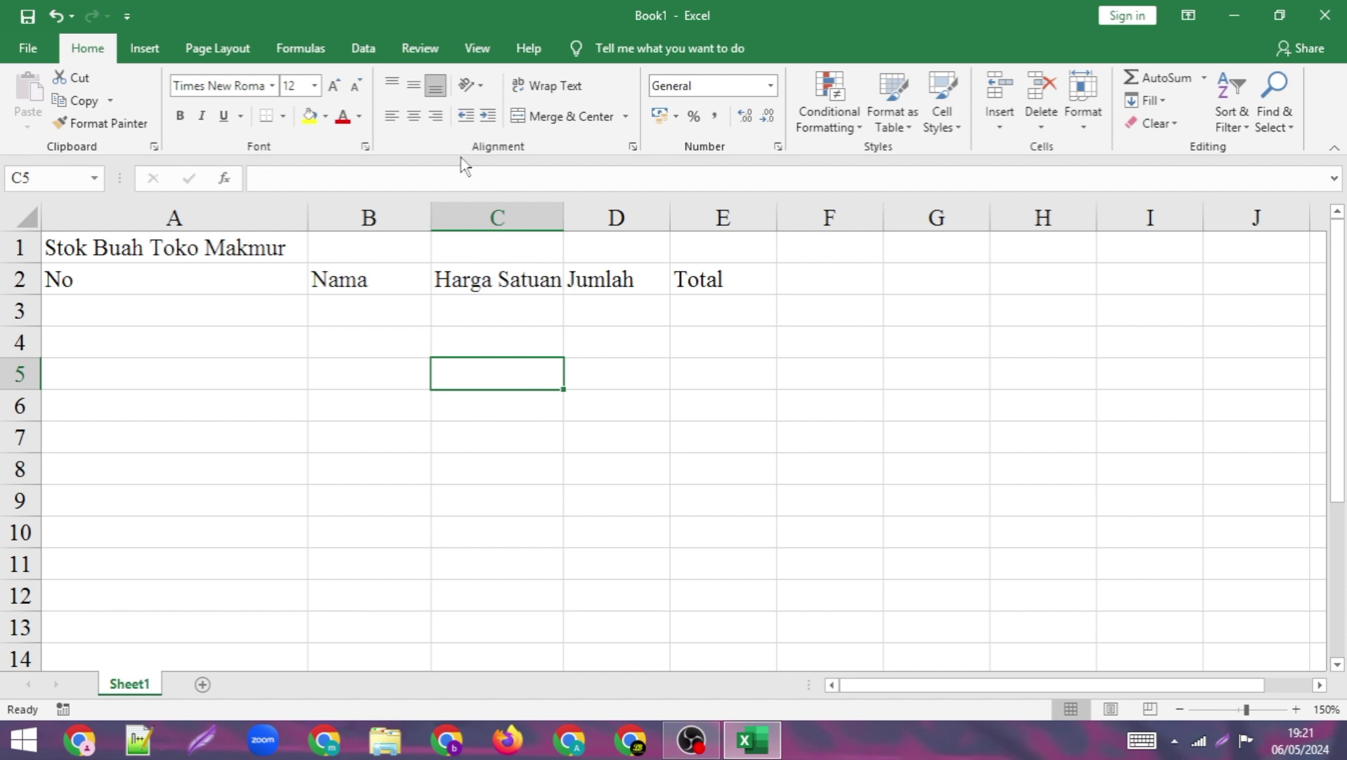
{"action": "left_click", "coordinate": [65, 281]}
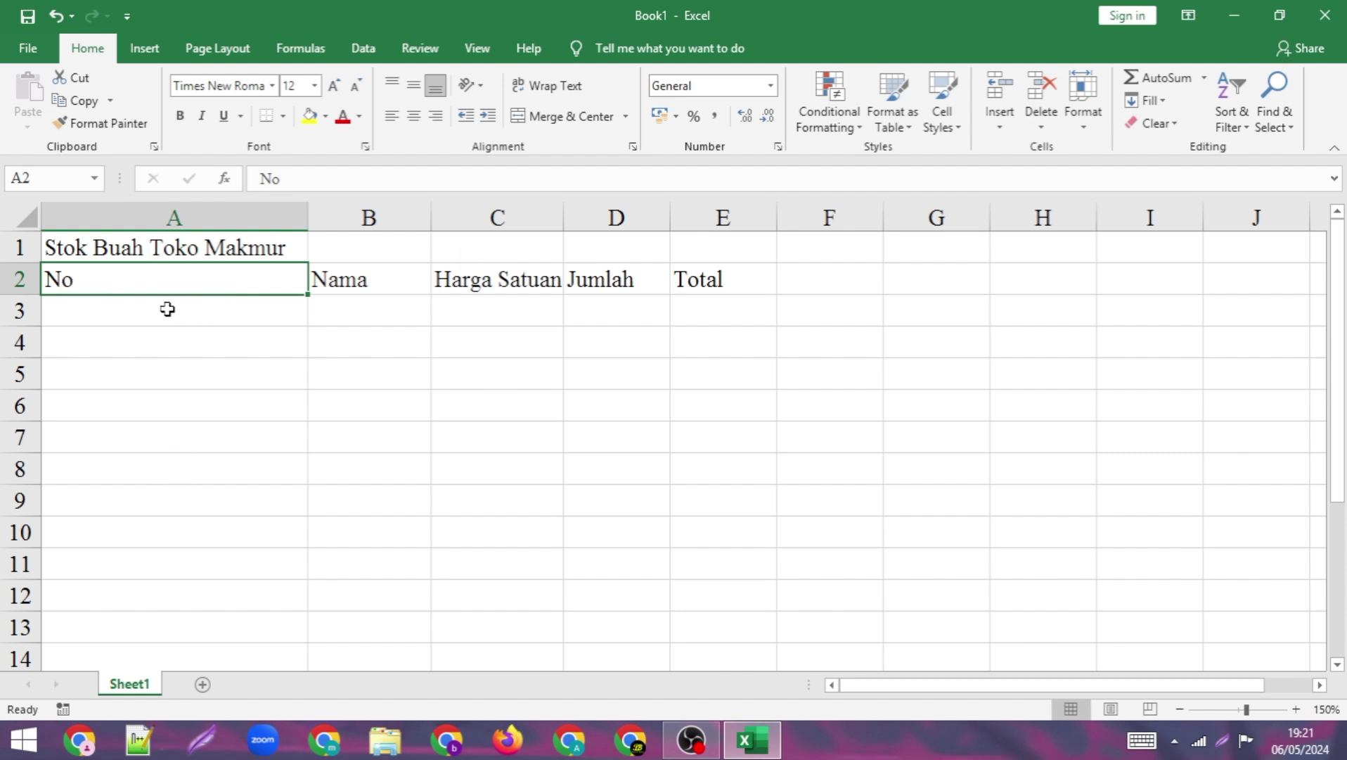
{"action": "left_click", "coordinate": [344, 394]}
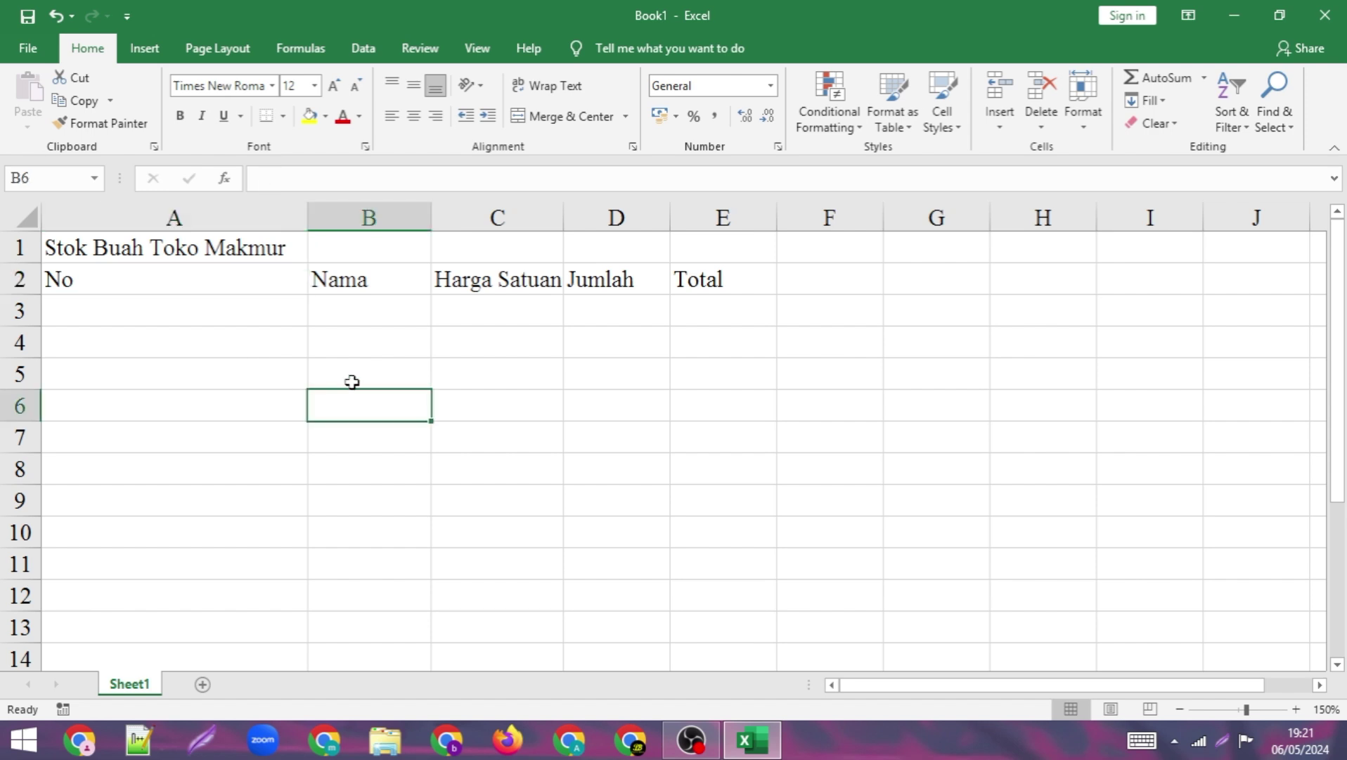